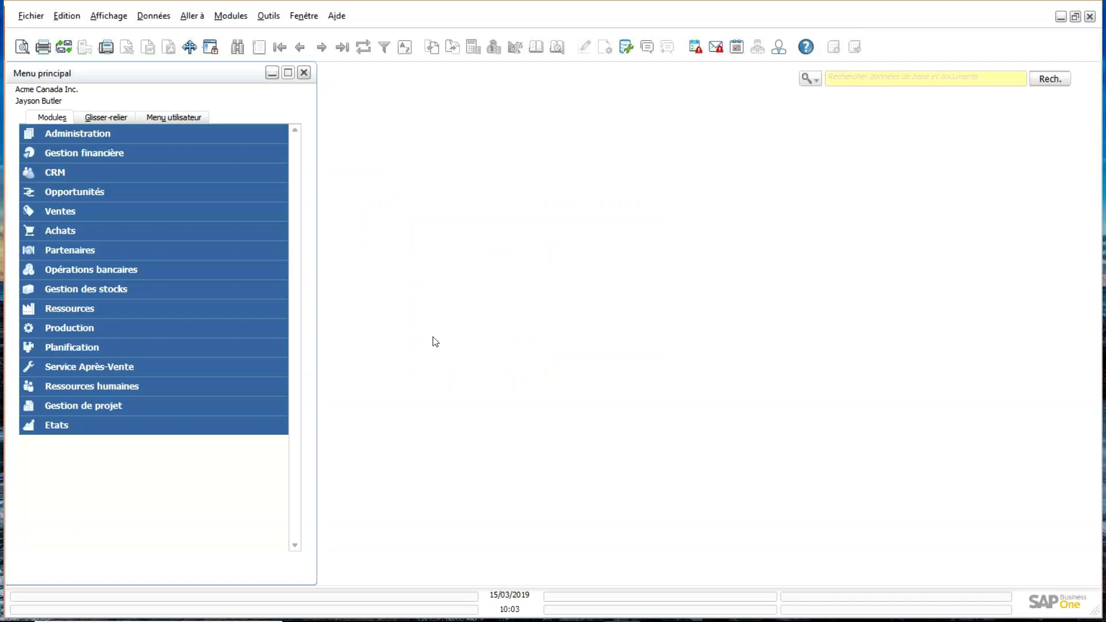
Check the installed add-ons in Gestion des Add-ons under Administration and close the list.
{"action": "left_click", "coordinate": [101, 134]}
{"action": "left_click", "coordinate": [90, 326]}
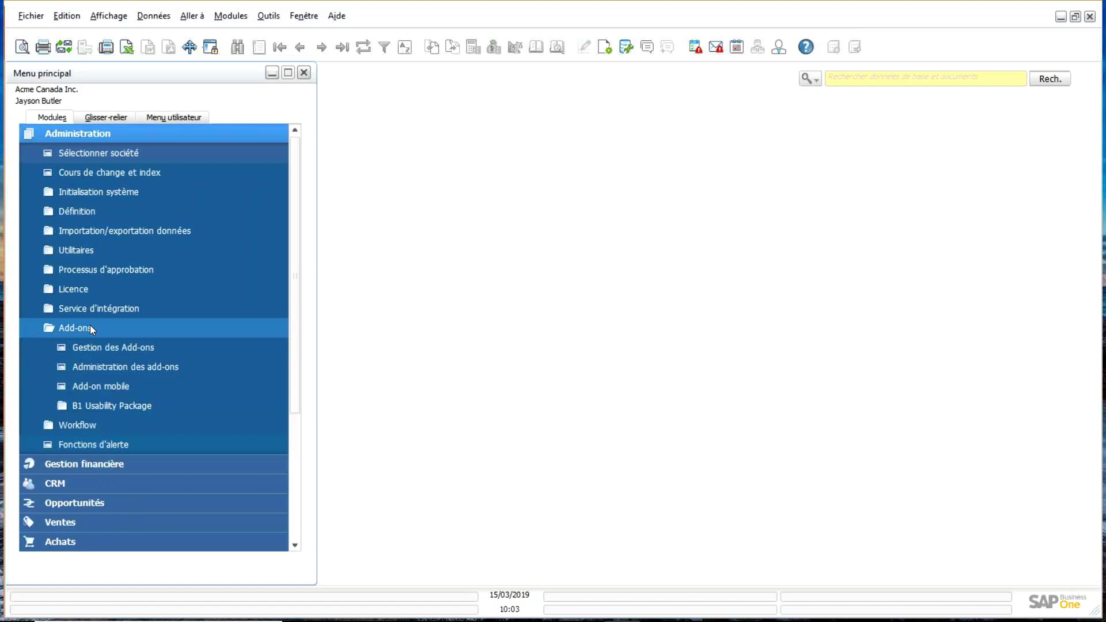
{"action": "left_click", "coordinate": [106, 347]}
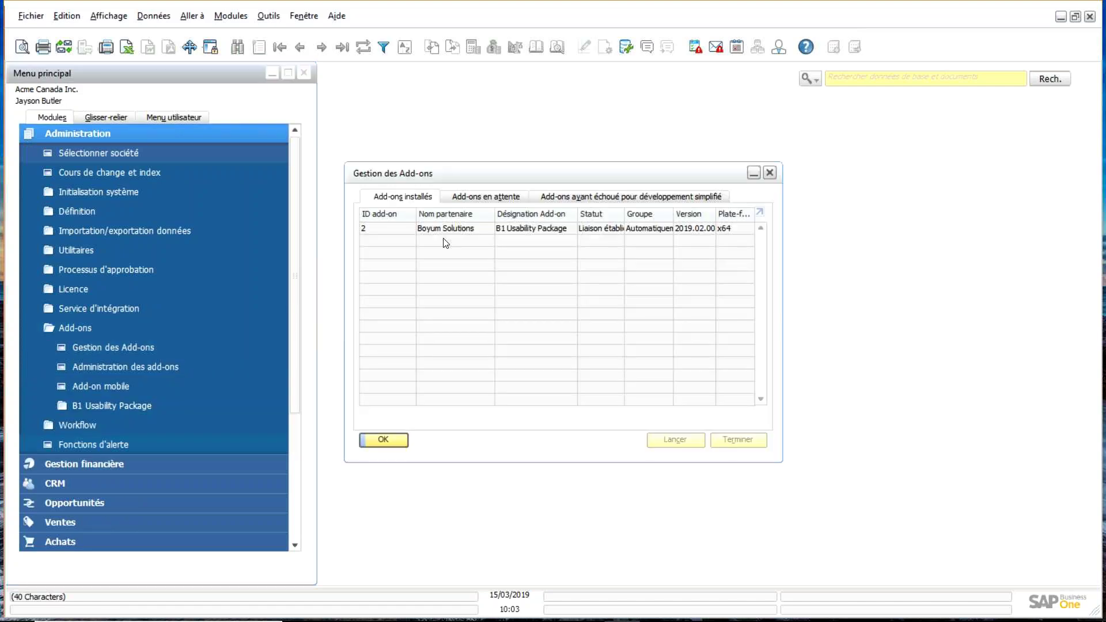
{"action": "left_click", "coordinate": [402, 443]}
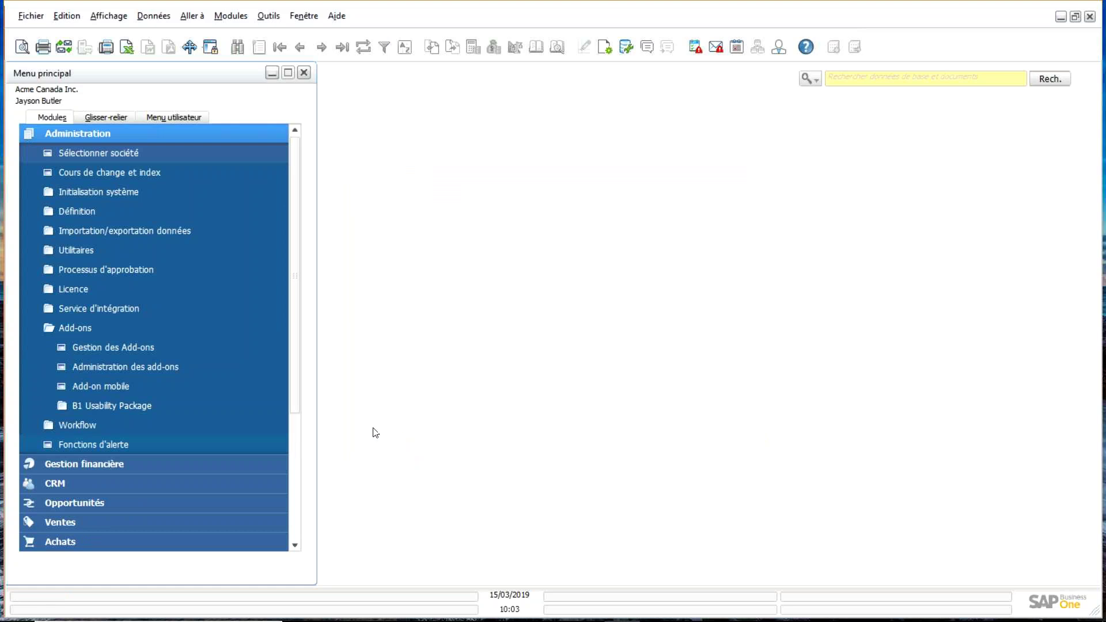
Open Configuration B1 of the B1 Usability Package and bring up its electronic manual.
{"action": "left_click", "coordinate": [124, 410]}
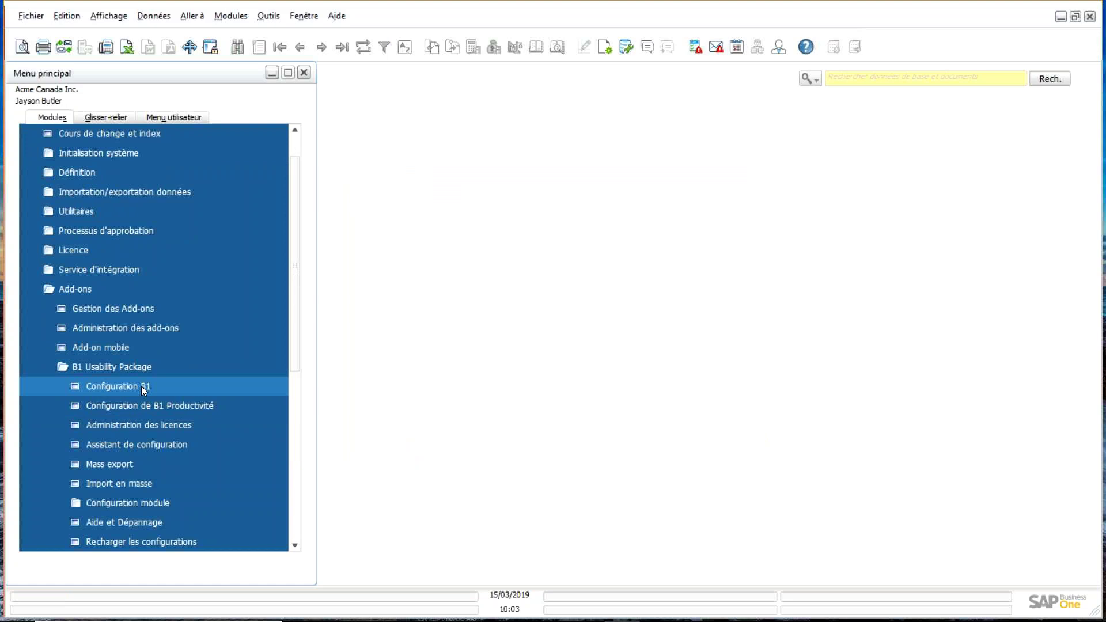
{"action": "left_click", "coordinate": [142, 389]}
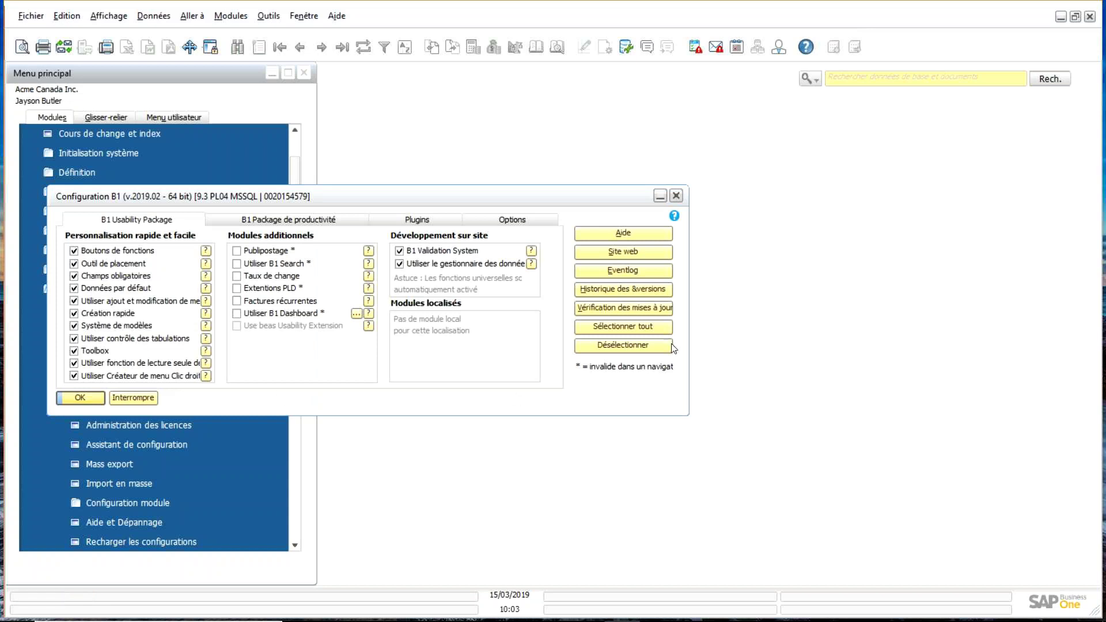
{"action": "left_click", "coordinate": [638, 234]}
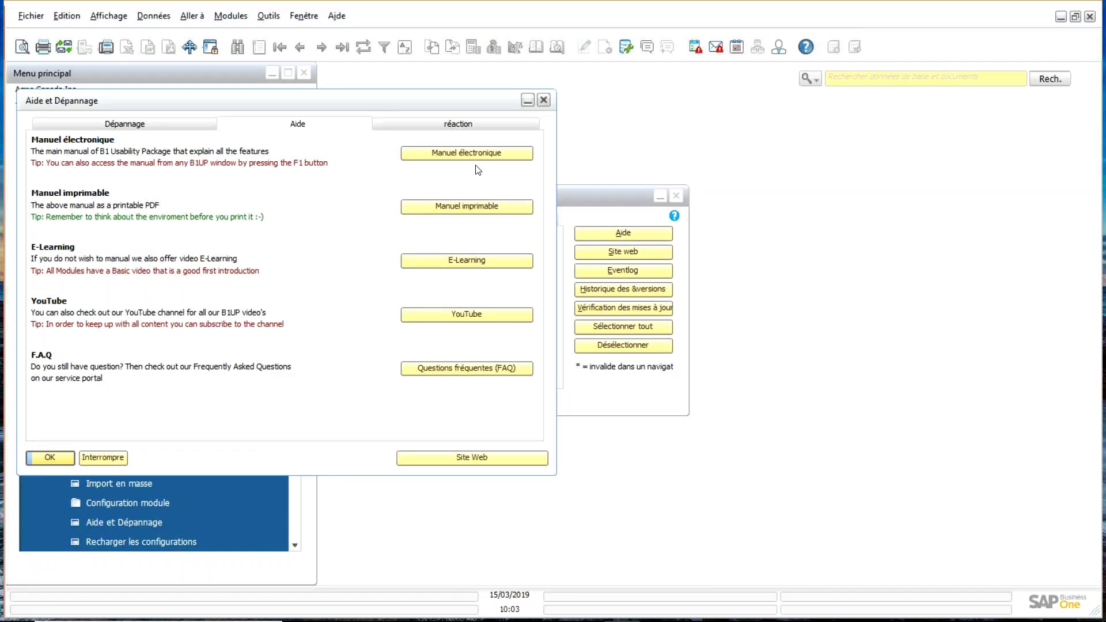
{"action": "left_click", "coordinate": [473, 151]}
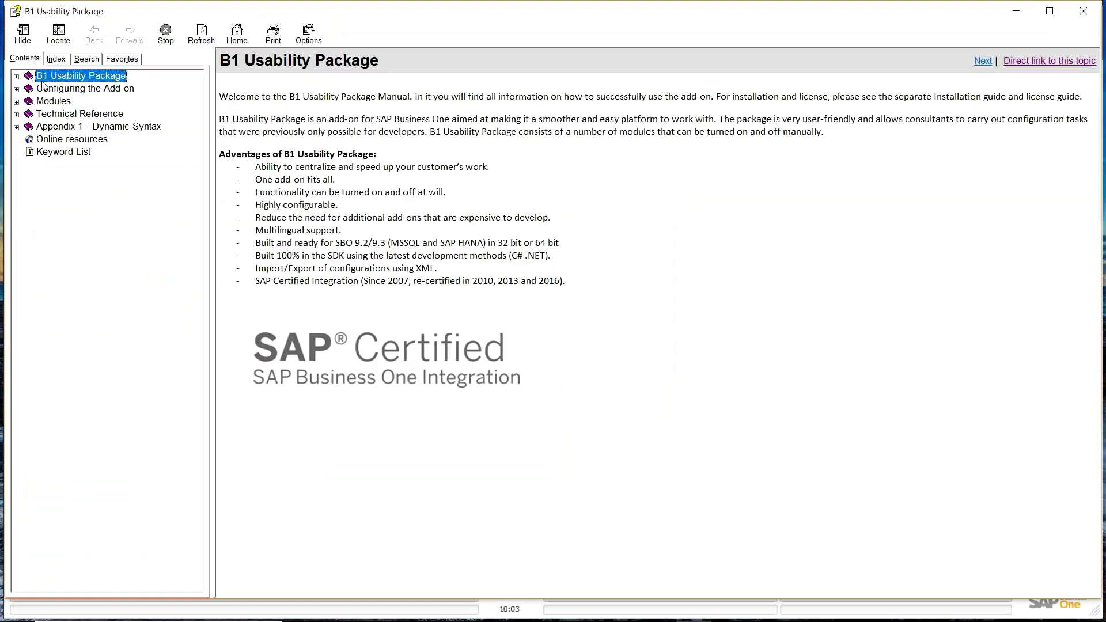
Browse the manual's contents for add-on configuration and modules, including Item Placement Tool, Make Items Read Only and Mandatory Fields, and minimize the manual.
{"action": "left_click", "coordinate": [17, 90]}
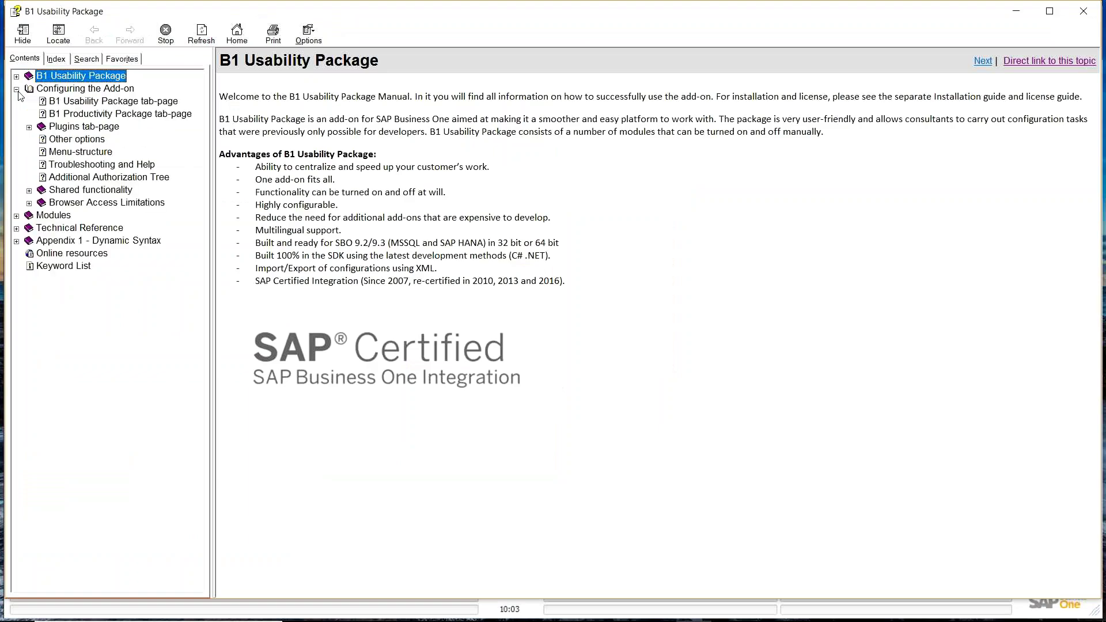
{"action": "left_click", "coordinate": [17, 217]}
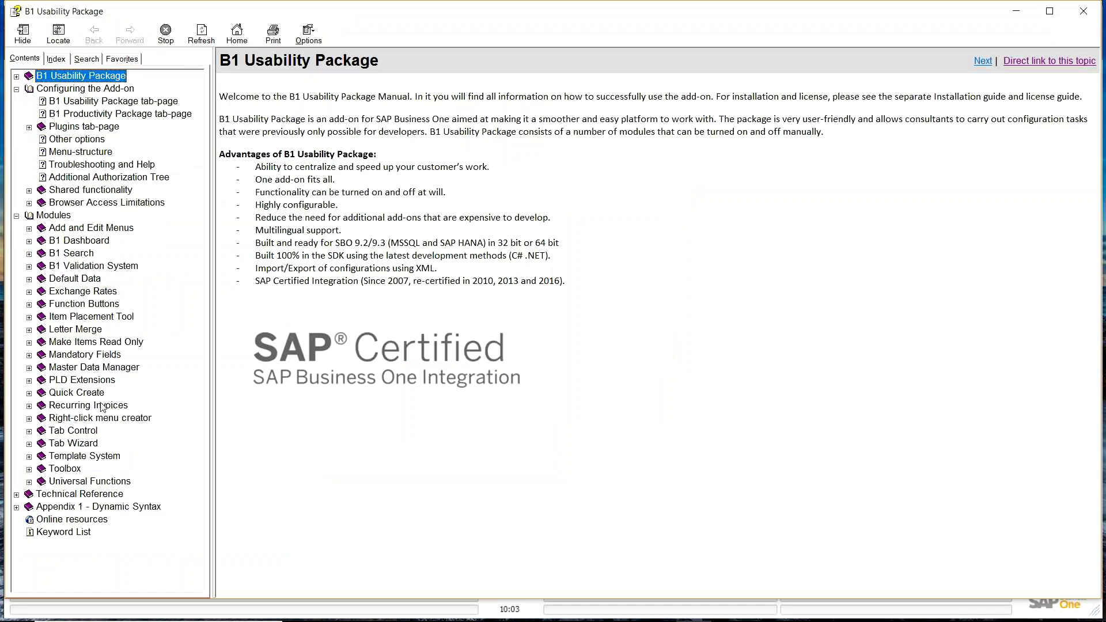
{"action": "left_click", "coordinate": [29, 318]}
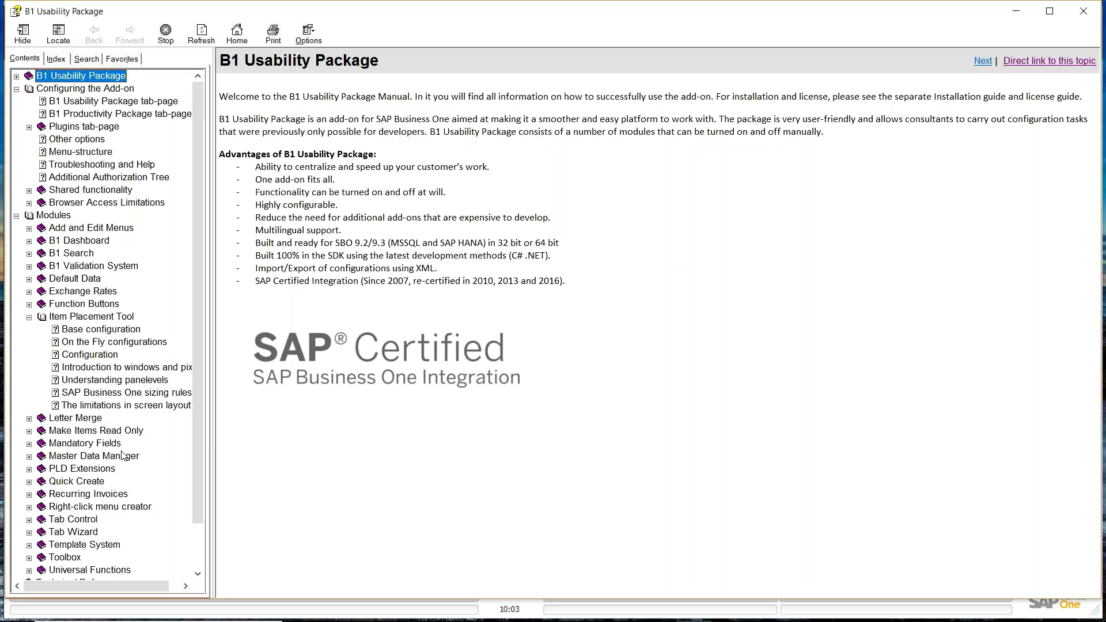
{"action": "left_click", "coordinate": [29, 431]}
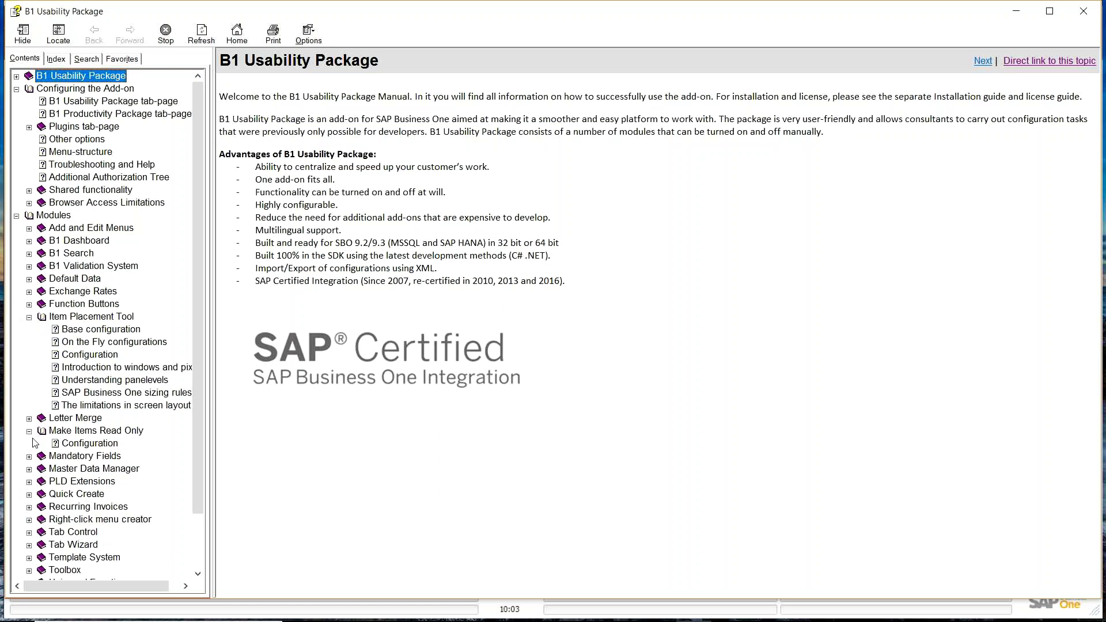
{"action": "left_click", "coordinate": [30, 457]}
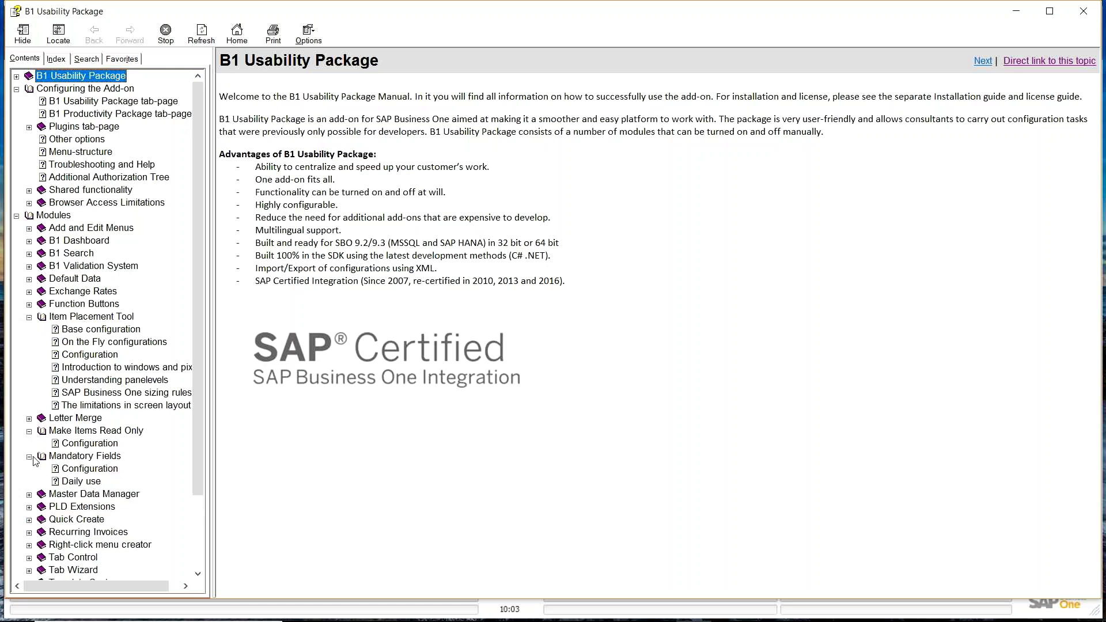
{"action": "scroll", "coordinate": [119, 484], "scroll_direction": "down", "scroll_amount": 2}
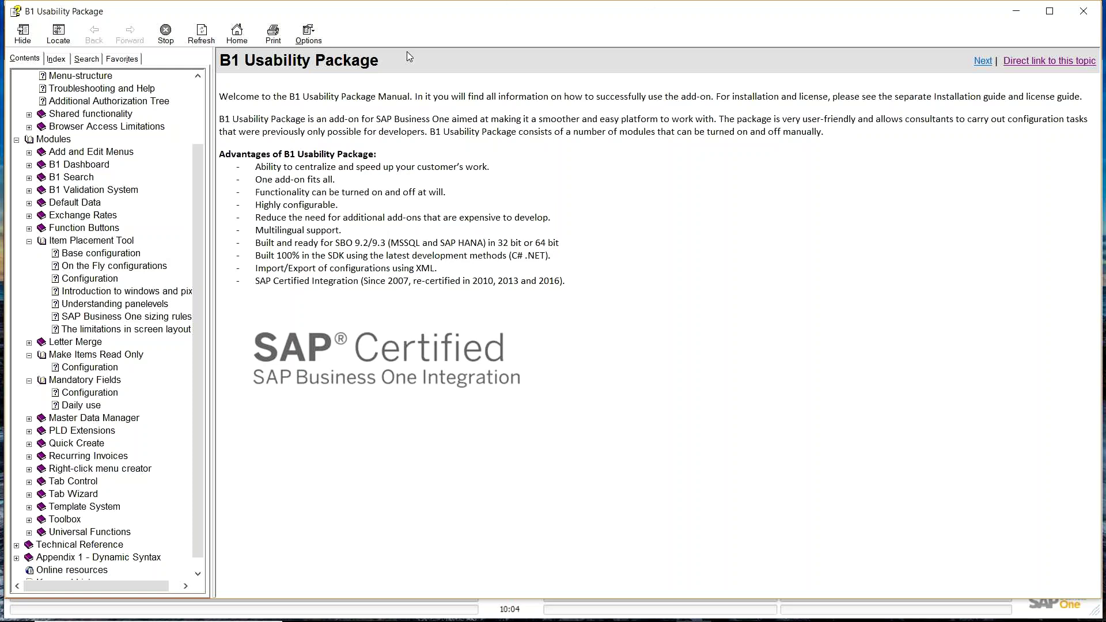
{"action": "left_click", "coordinate": [1015, 12]}
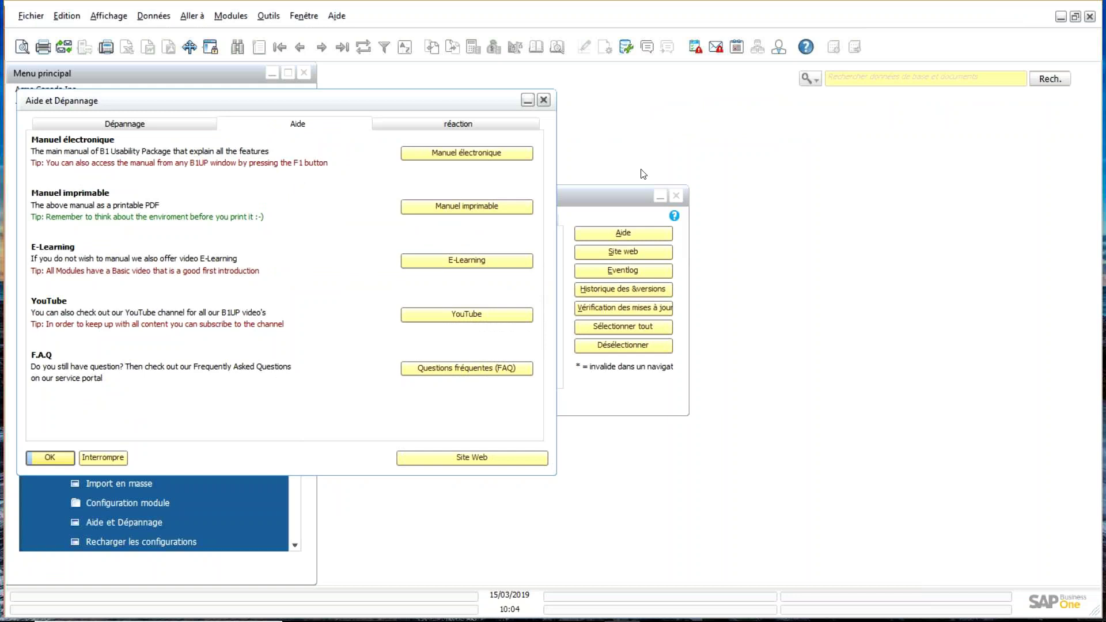
Close the Aide et Dépannage and Configuration B1 windows and collapse the Add-ons and Administration entries.
{"action": "left_click", "coordinate": [545, 104]}
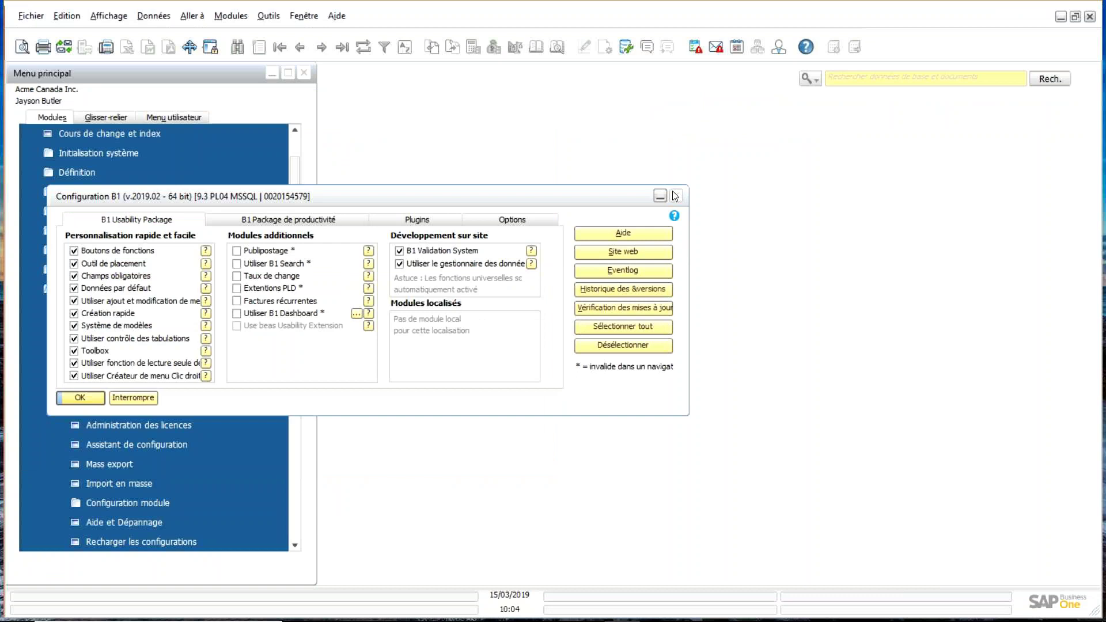
{"action": "left_click_drag", "start_coordinate": [596, 199], "coordinate": [904, 136]}
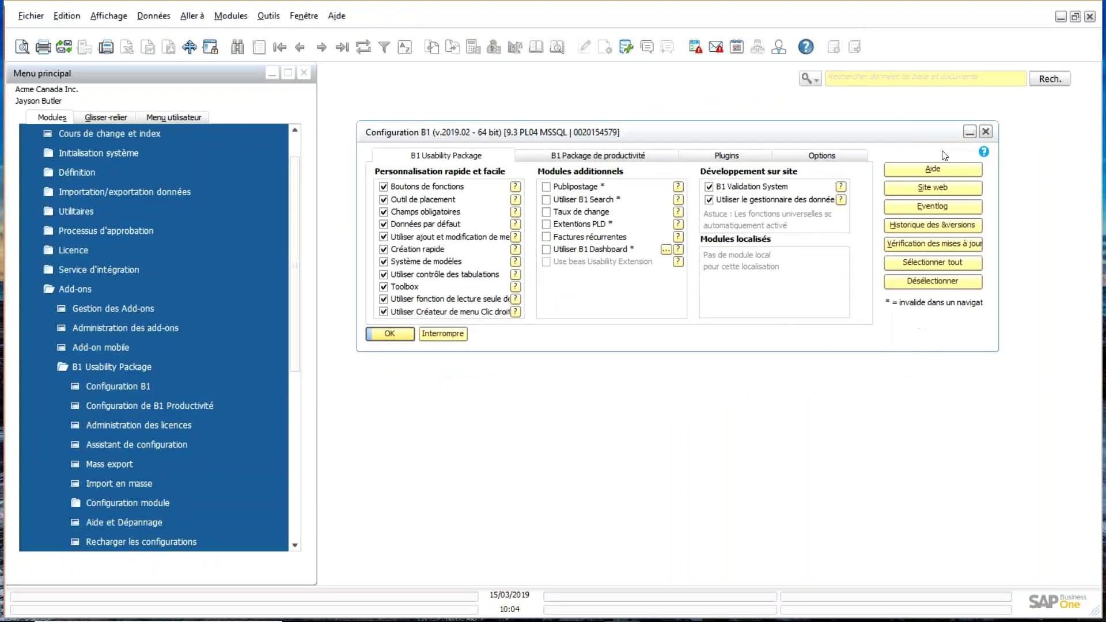
{"action": "left_click", "coordinate": [986, 134]}
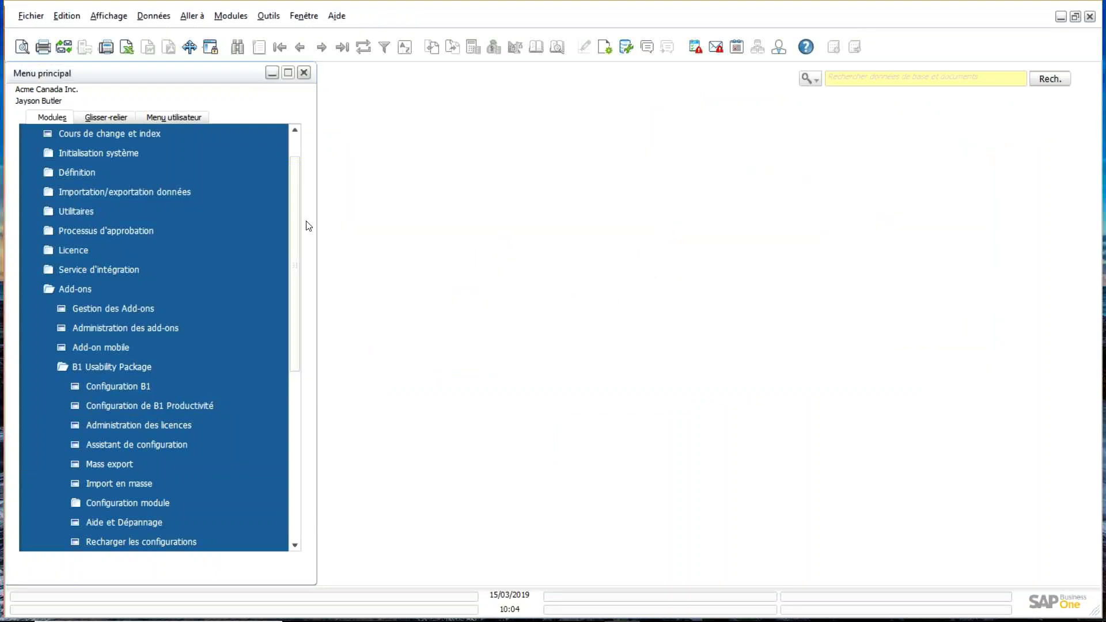
{"action": "left_click", "coordinate": [79, 290]}
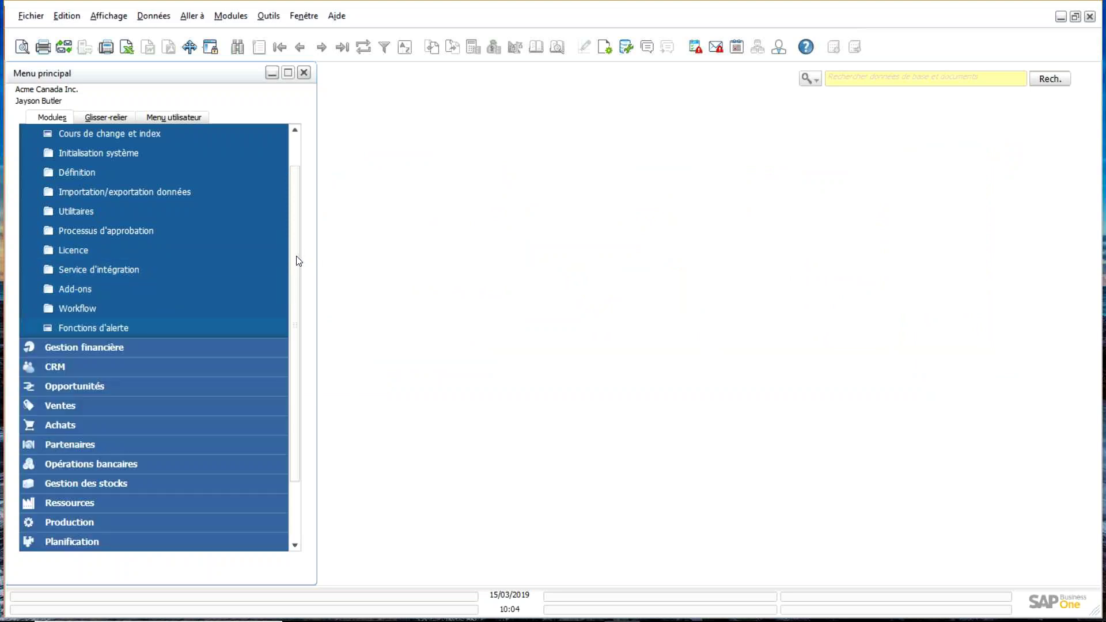
{"action": "left_click_drag", "start_coordinate": [296, 257], "coordinate": [294, 211]}
{"action": "left_click", "coordinate": [193, 139]}
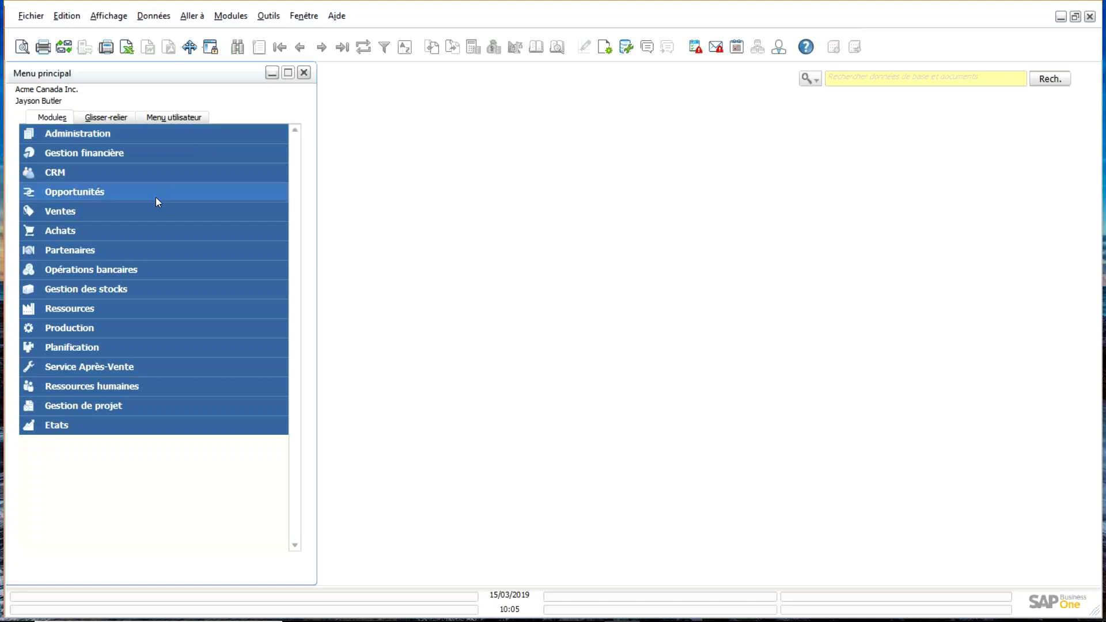
Open a new Commande client from the Ventes module and show its user-defined fields.
{"action": "left_click", "coordinate": [140, 212]}
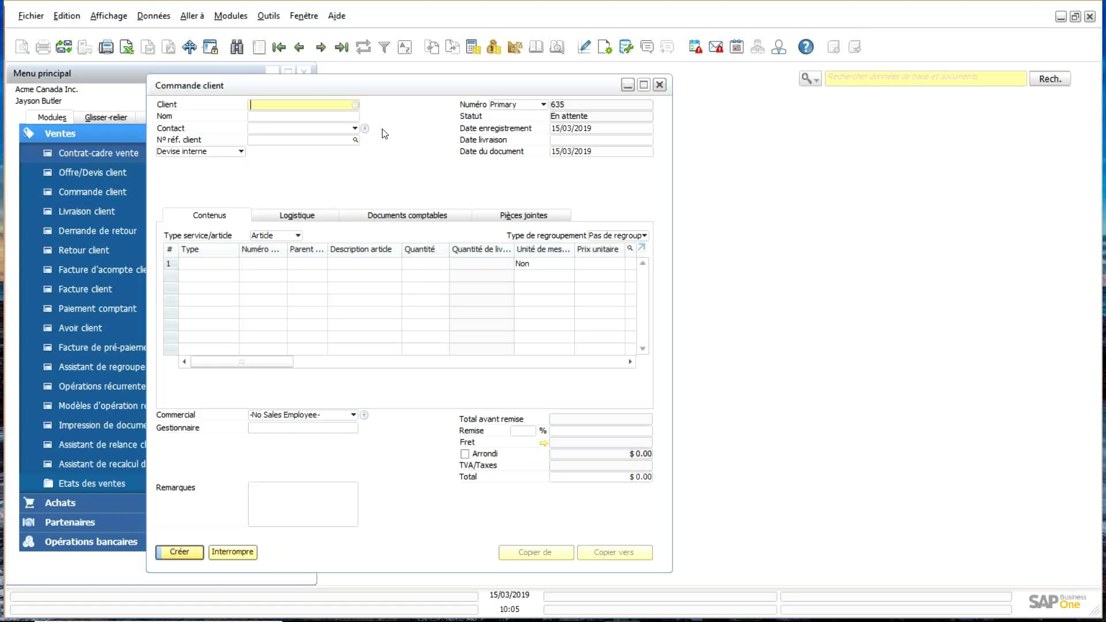
{"action": "left_click_drag", "start_coordinate": [411, 86], "coordinate": [467, 98]}
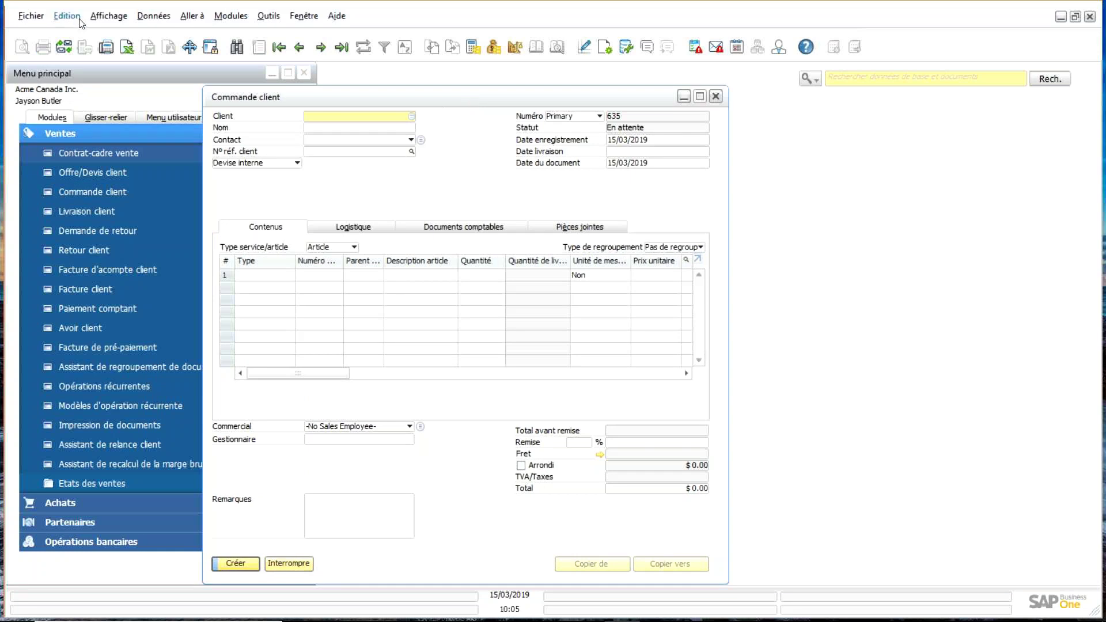
{"action": "left_click", "coordinate": [109, 16]}
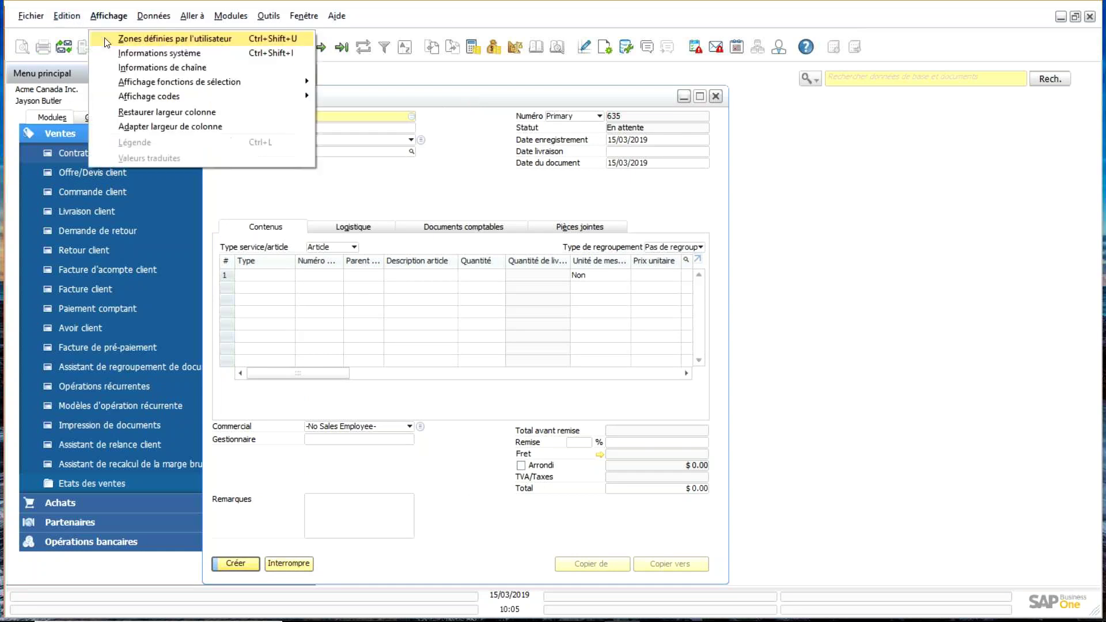
{"action": "left_click", "coordinate": [182, 39]}
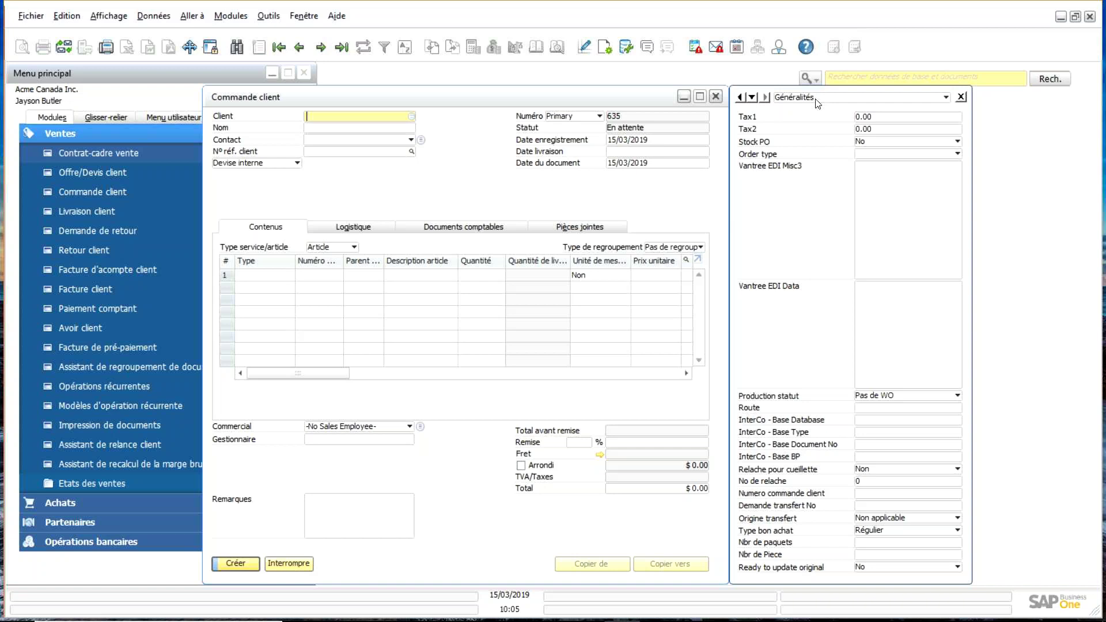
View the category choices of the user-defined fields and place the Commande client window beside the main menu.
{"action": "left_click", "coordinate": [946, 98]}
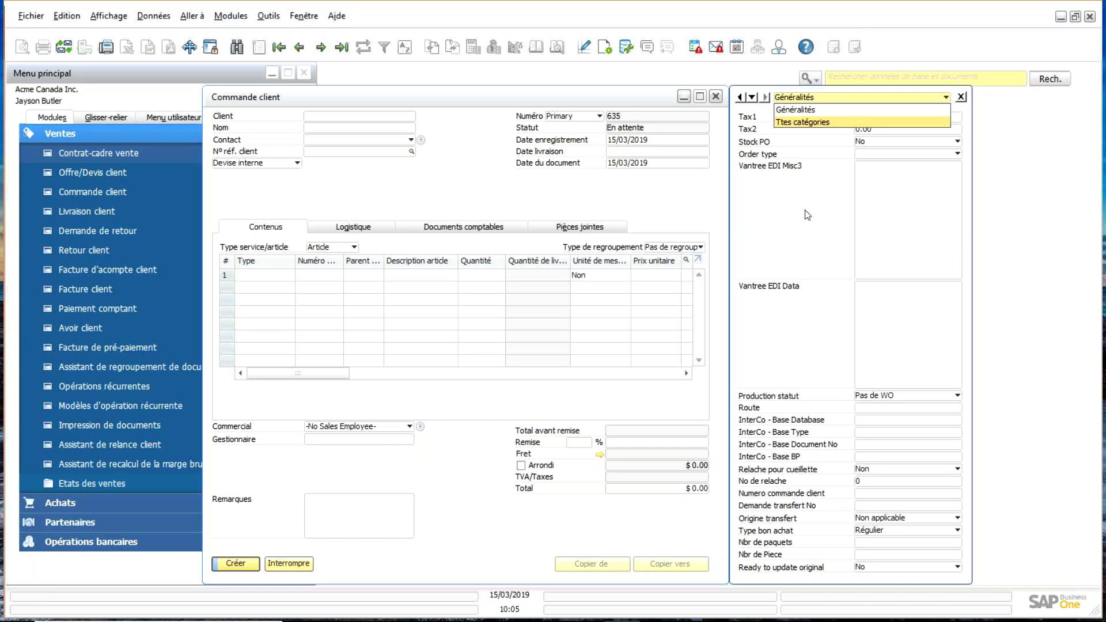
{"action": "left_click", "coordinate": [961, 99]}
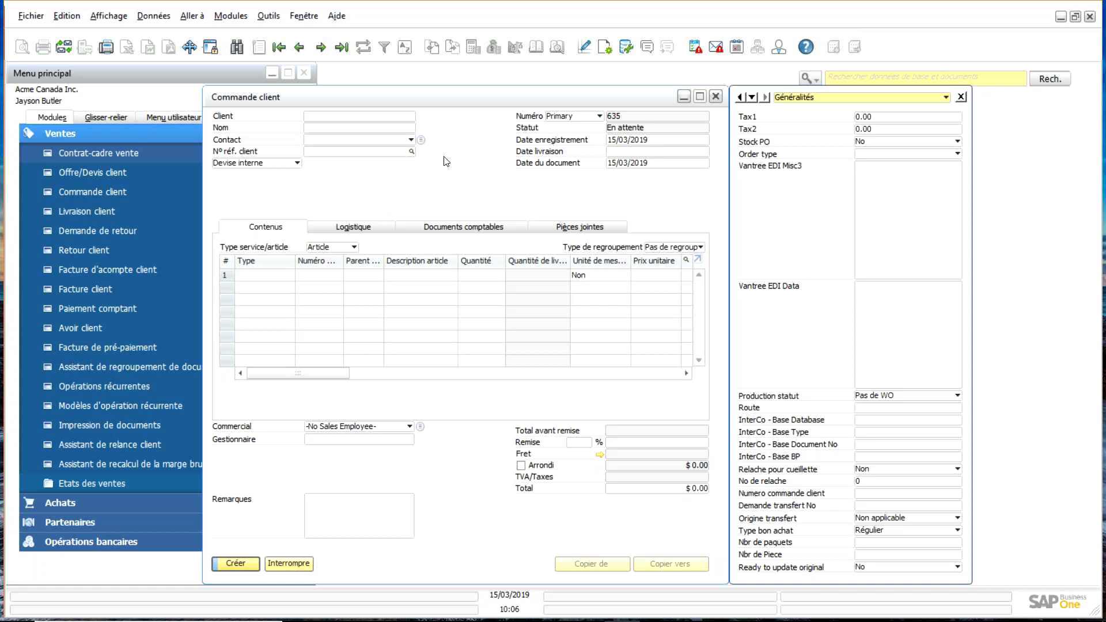
{"action": "left_click_drag", "start_coordinate": [450, 102], "coordinate": [564, 83]}
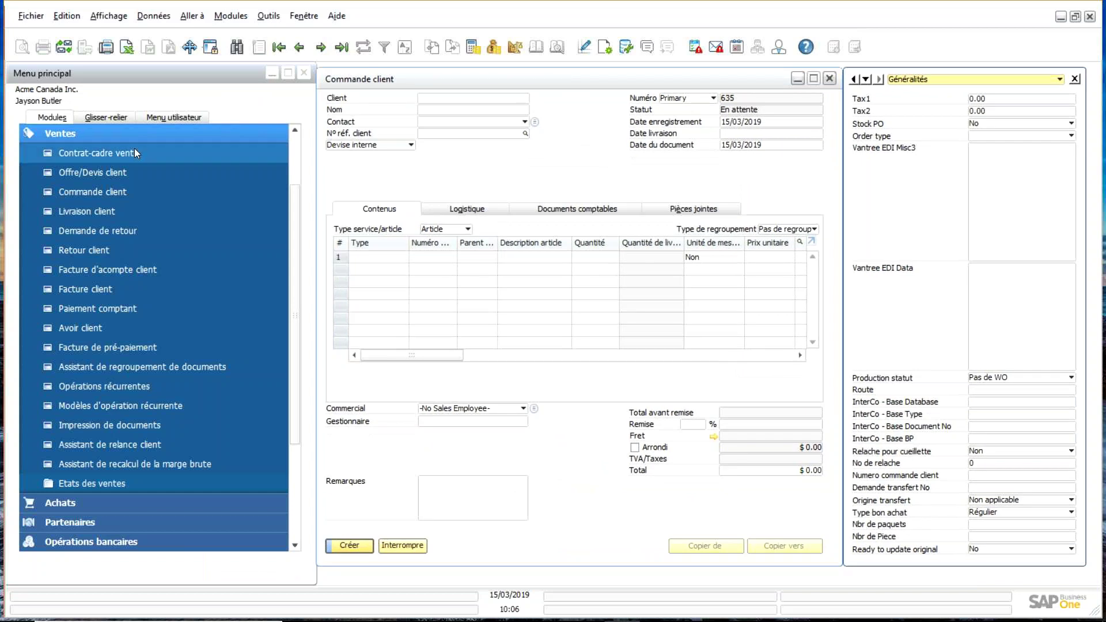
Open the Toolbox configuration among the B1 Usability Package module configurations under Administration.
{"action": "left_click", "coordinate": [153, 137]}
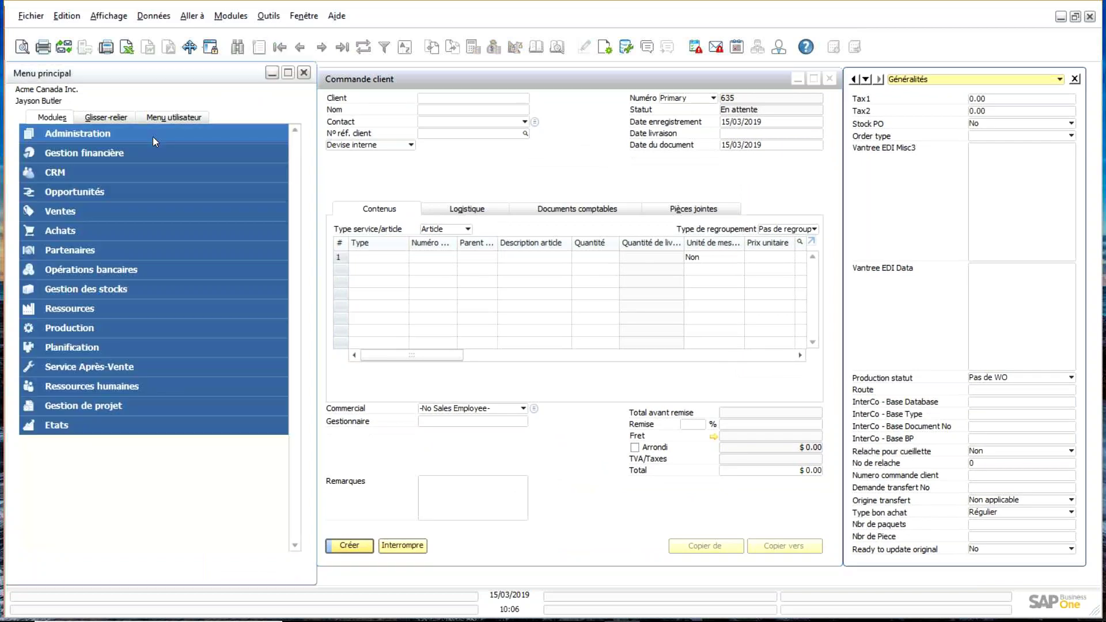
{"action": "left_click", "coordinate": [154, 137]}
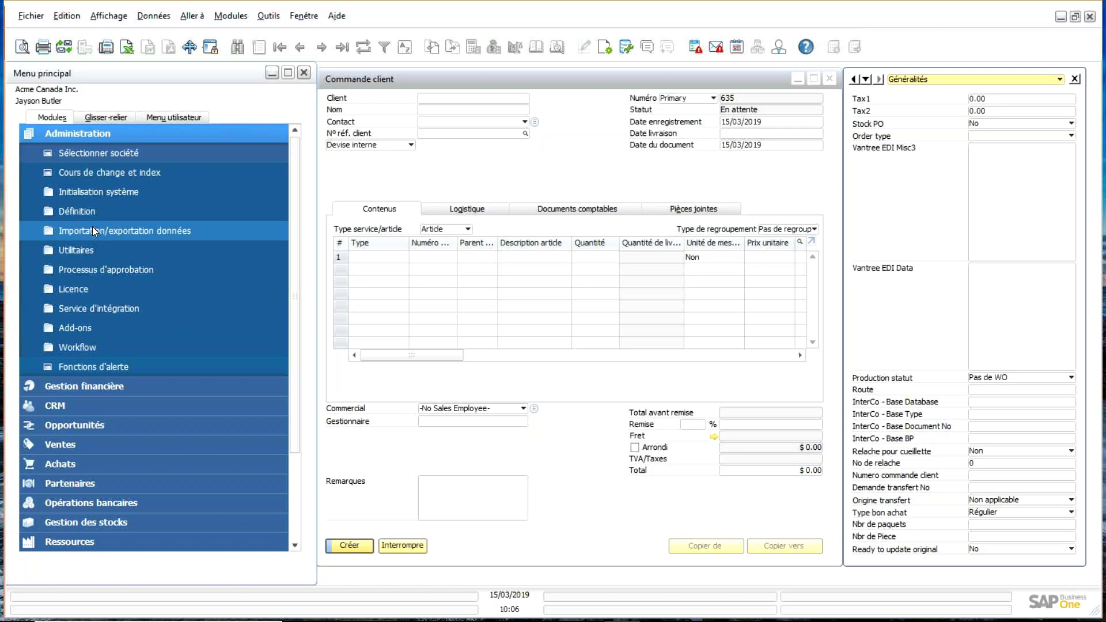
{"action": "left_click", "coordinate": [94, 335]}
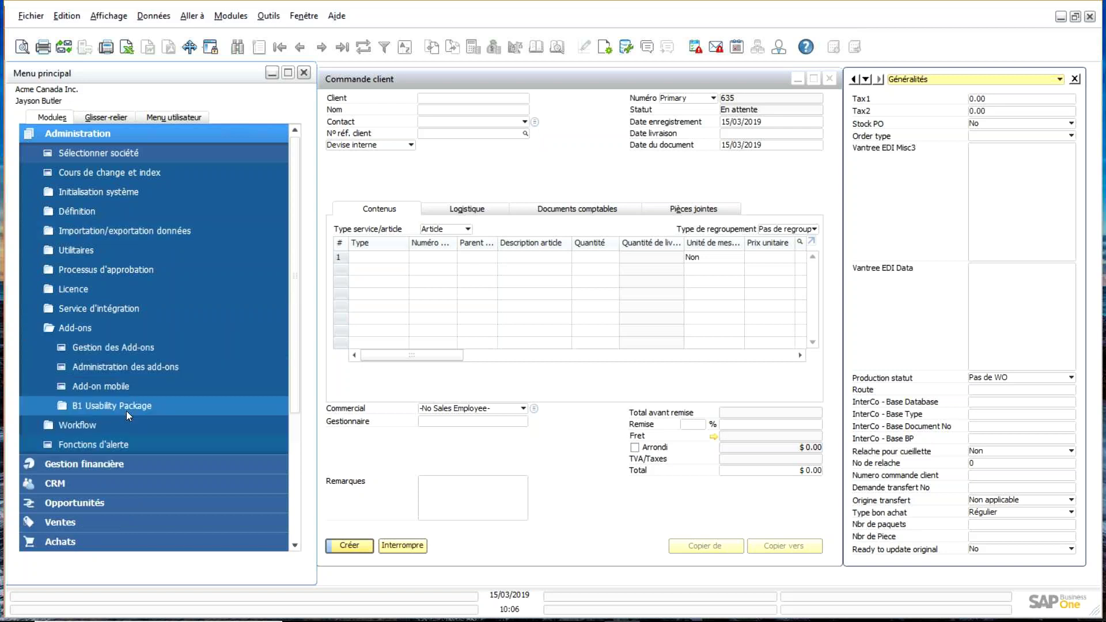
{"action": "left_click", "coordinate": [126, 407]}
{"action": "scroll", "coordinate": [181, 399], "scroll_direction": "down", "scroll_amount": 2}
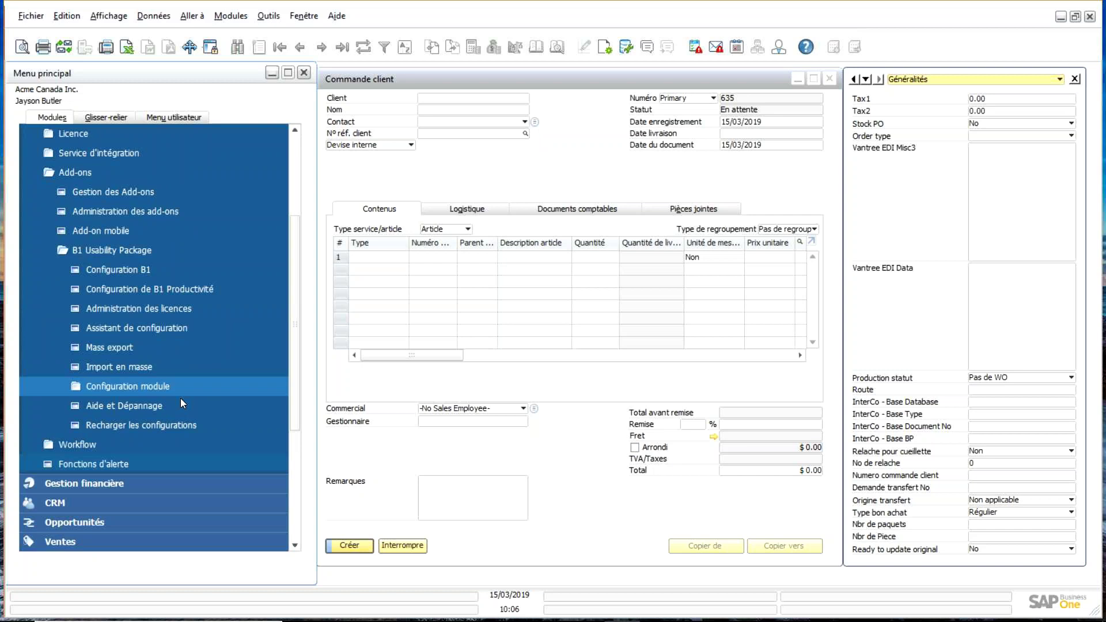
{"action": "left_click", "coordinate": [181, 399]}
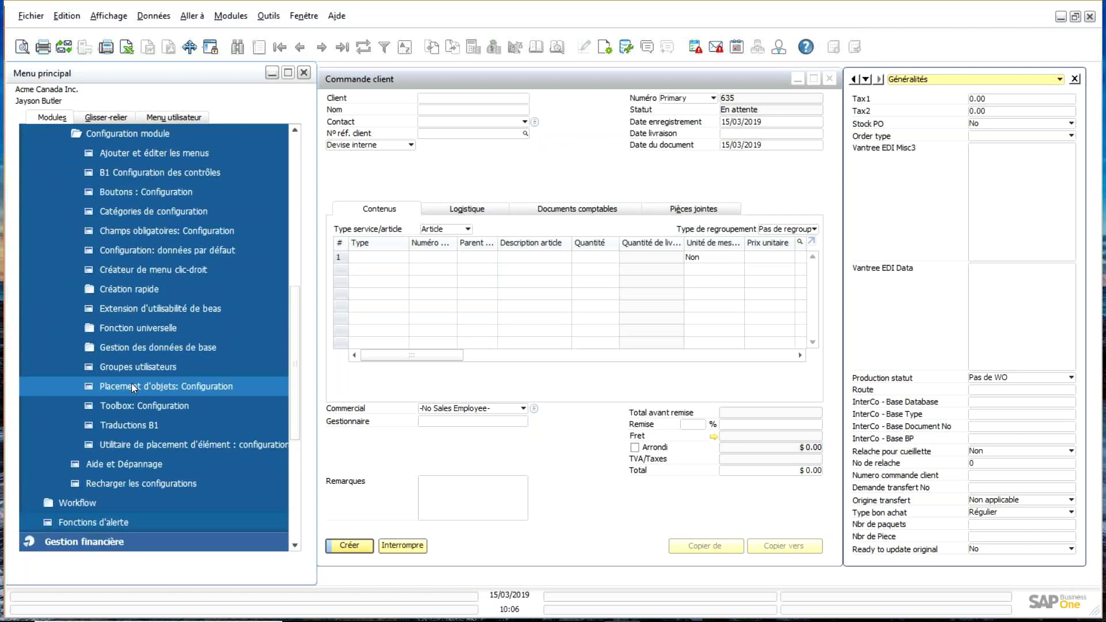
{"action": "scroll", "coordinate": [133, 380], "scroll_direction": "down", "scroll_amount": 1}
{"action": "left_click", "coordinate": [137, 368]}
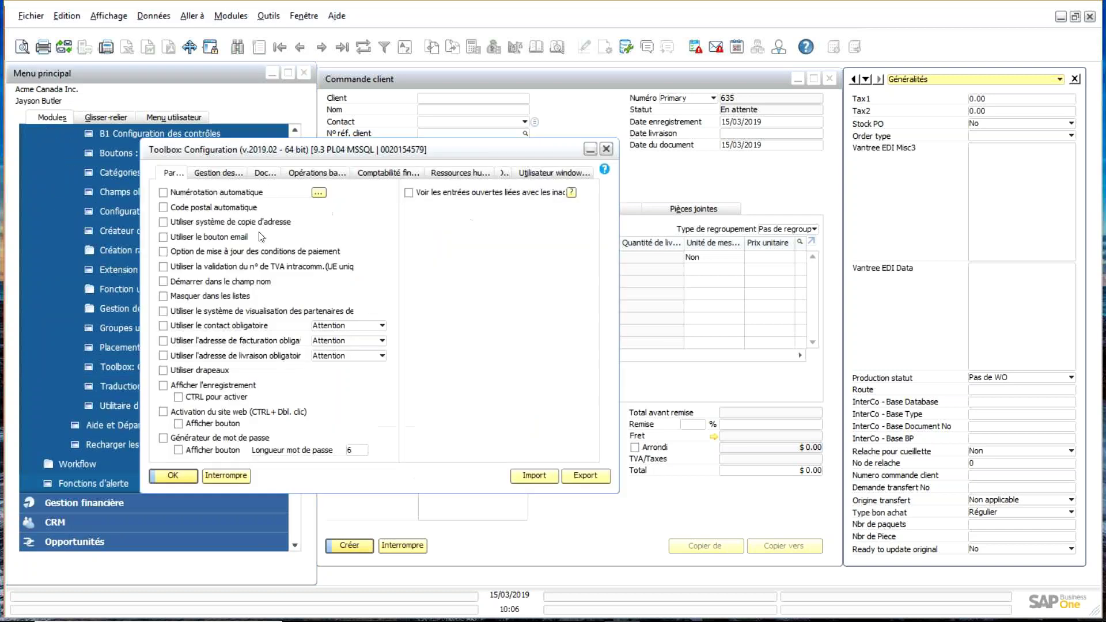
Enable Utiliser drapeaux in the Toolbox document options, save the configuration and close it.
{"action": "left_click", "coordinate": [263, 174]}
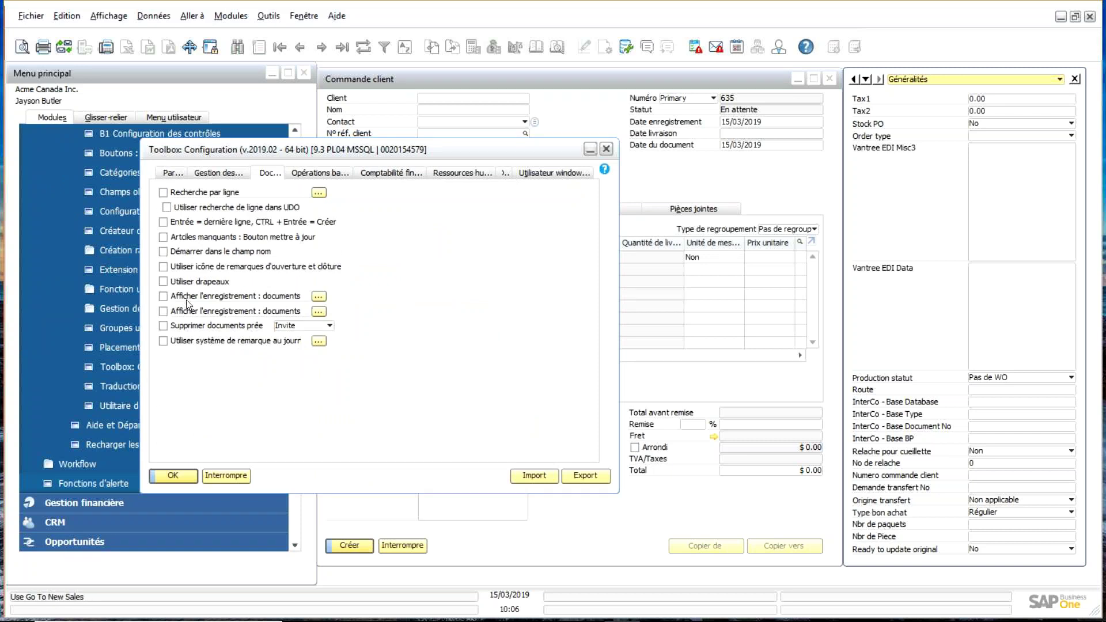
{"action": "left_click", "coordinate": [163, 281]}
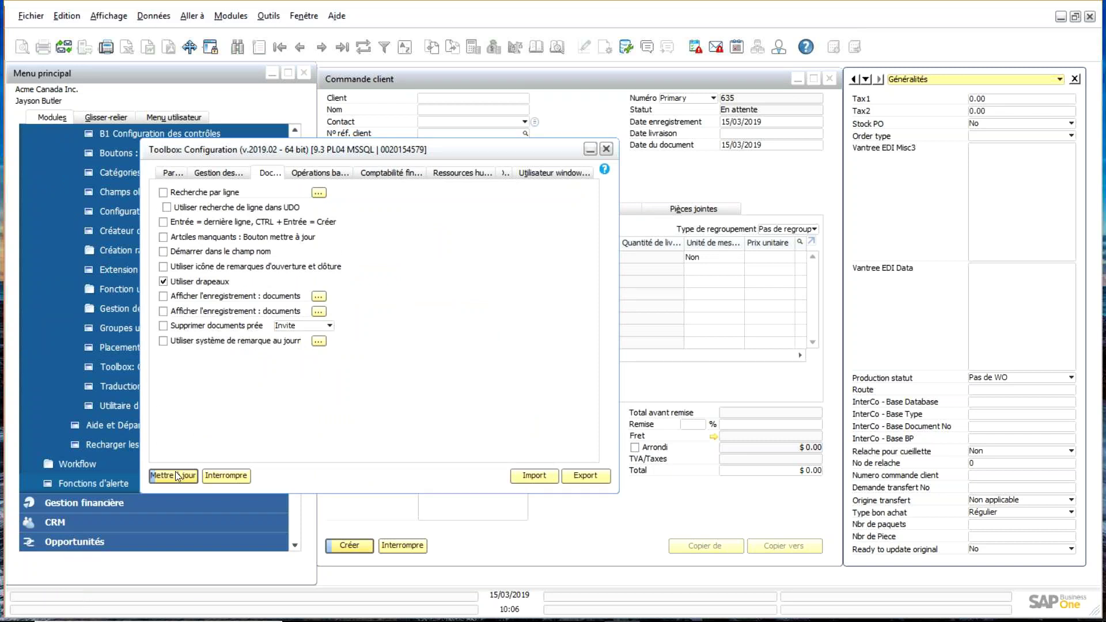
{"action": "left_click", "coordinate": [177, 476]}
{"action": "left_click", "coordinate": [176, 476]}
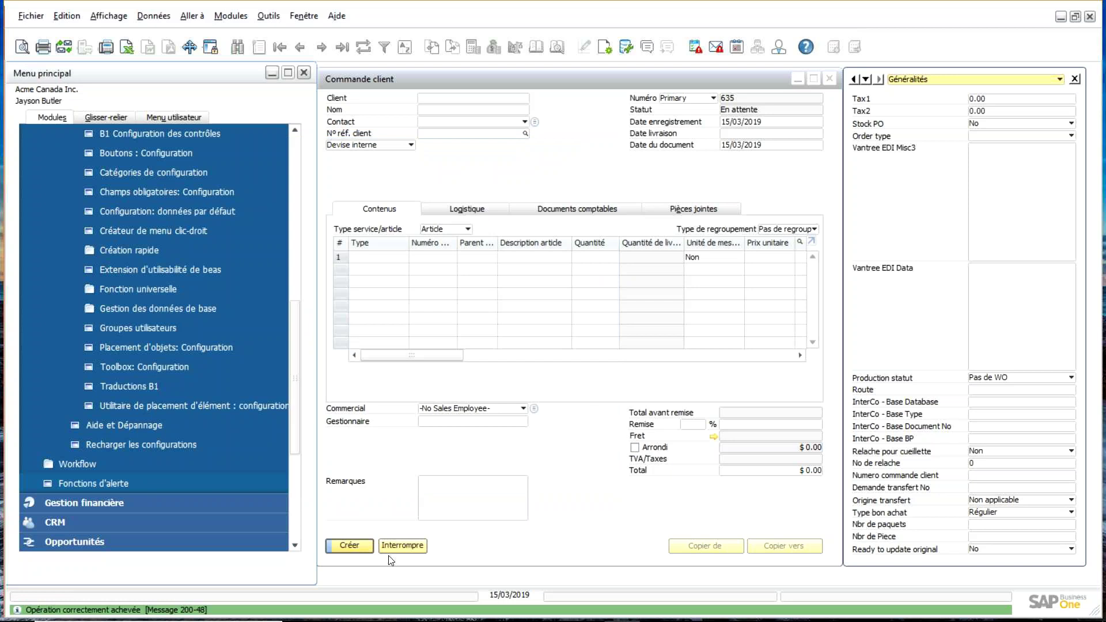
Open a new Commande client from the Ventes module in the main menu.
{"action": "left_click_drag", "start_coordinate": [298, 397], "coordinate": [299, 402]}
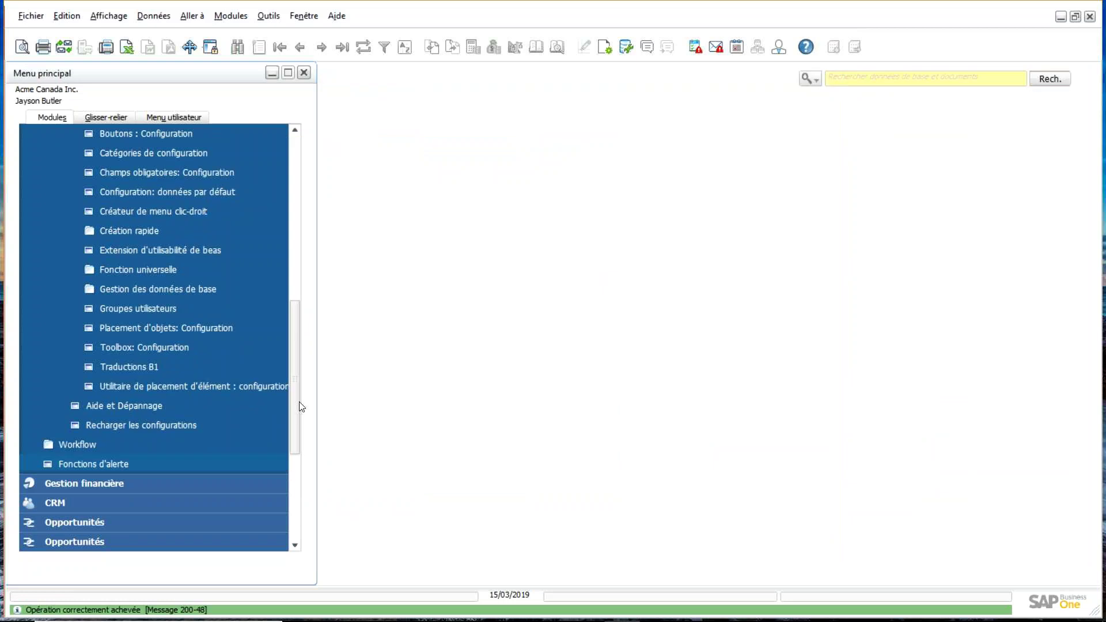
{"action": "scroll", "coordinate": [100, 379], "scroll_direction": "down", "scroll_amount": 3}
{"action": "left_click", "coordinate": [99, 367]}
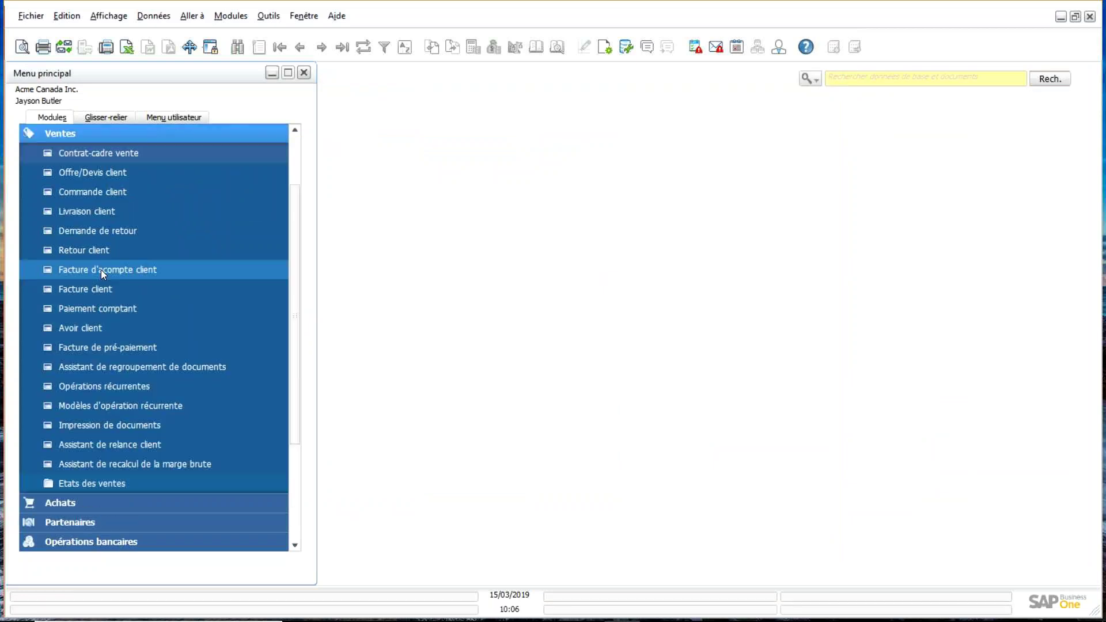
{"action": "left_click", "coordinate": [94, 198]}
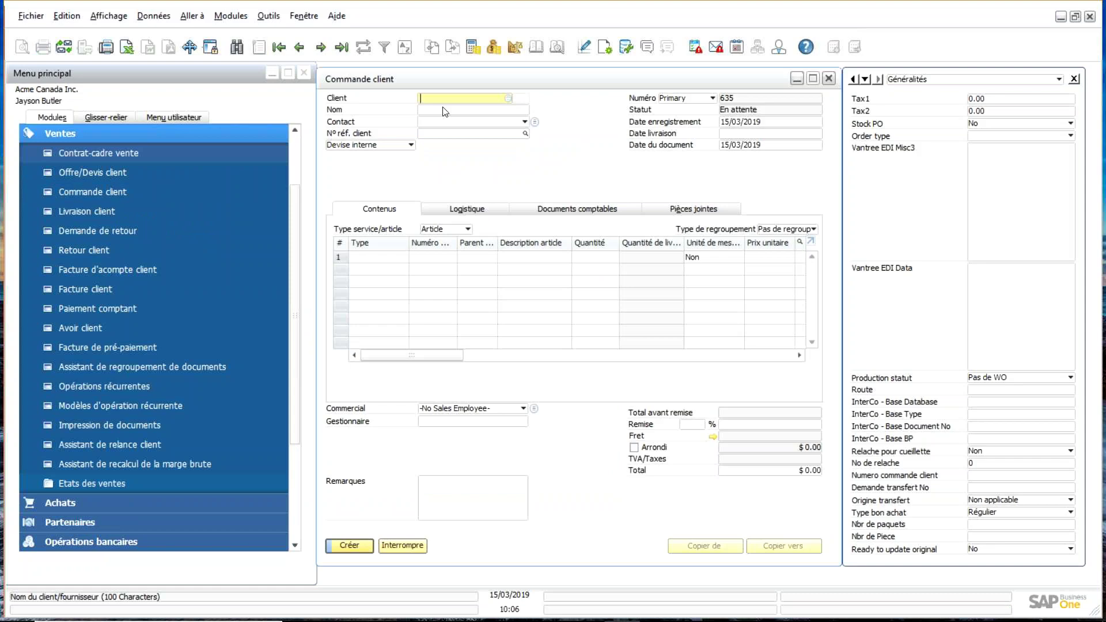
Select Maxi-Teq from the business partner list as the order's client.
{"action": "key", "text": "Tab"}
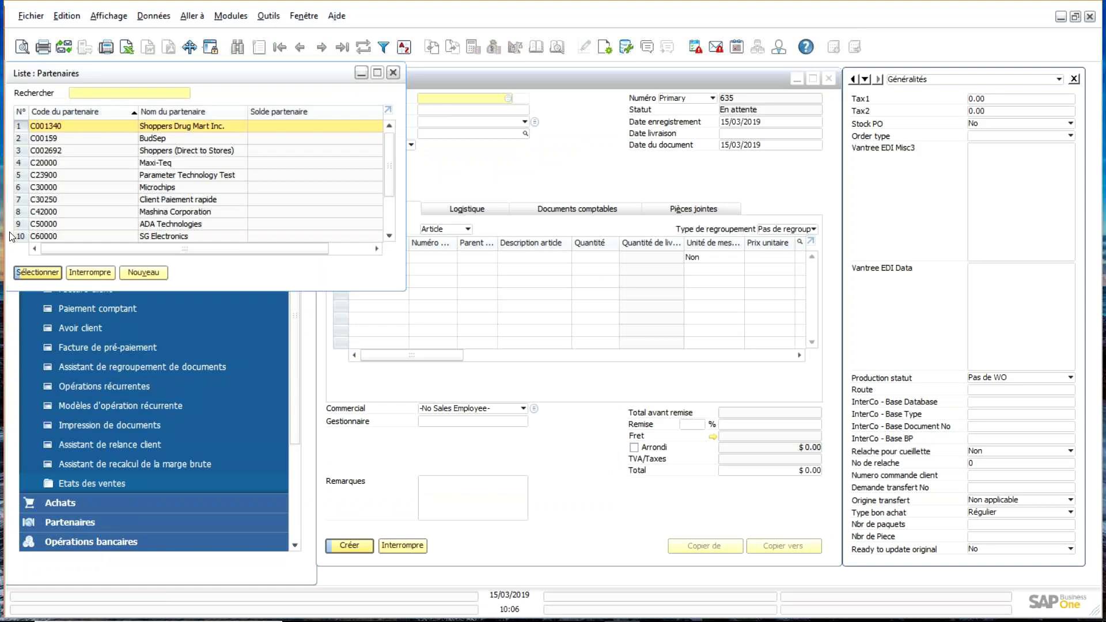
{"action": "key", "text": "Down"}
{"action": "key", "text": "Down"}
{"action": "key", "text": "Down"}
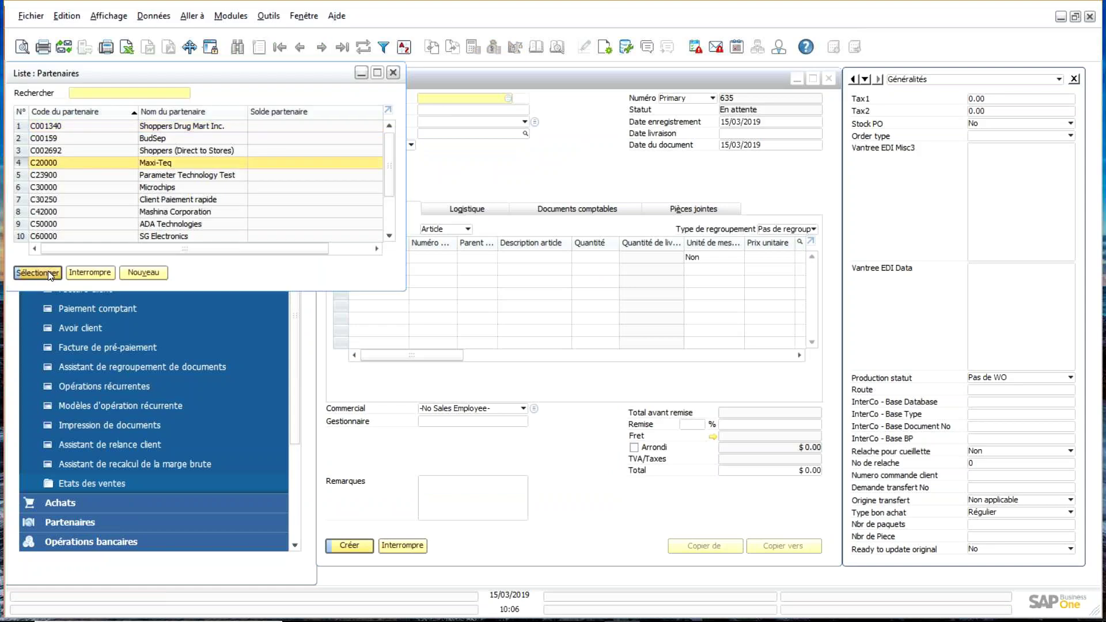
{"action": "left_click", "coordinate": [49, 274]}
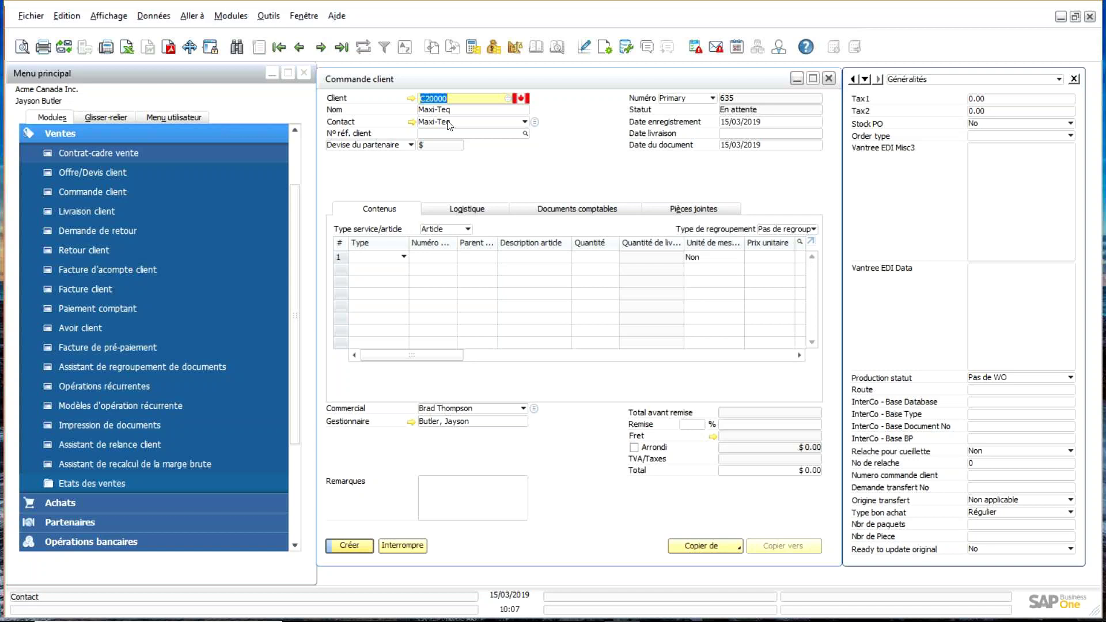
Make the Nº réf. client field mandatory on the Commande client form using the B1 Package d'ergonomie options.
{"action": "right_click", "coordinate": [471, 137]}
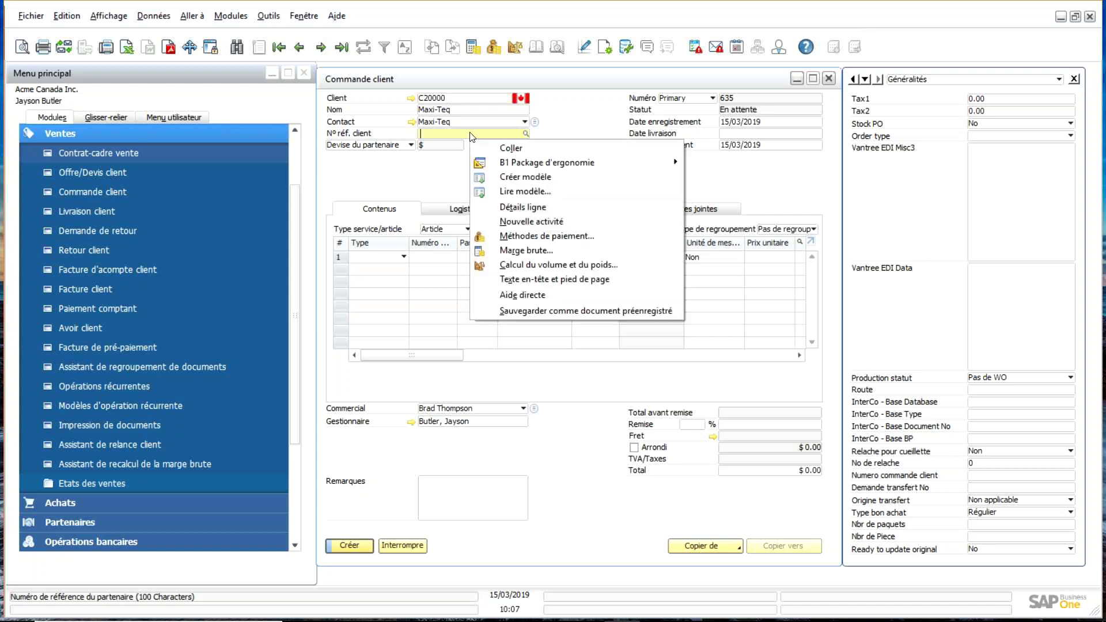
{"action": "mouse_move", "coordinate": [532, 166]}
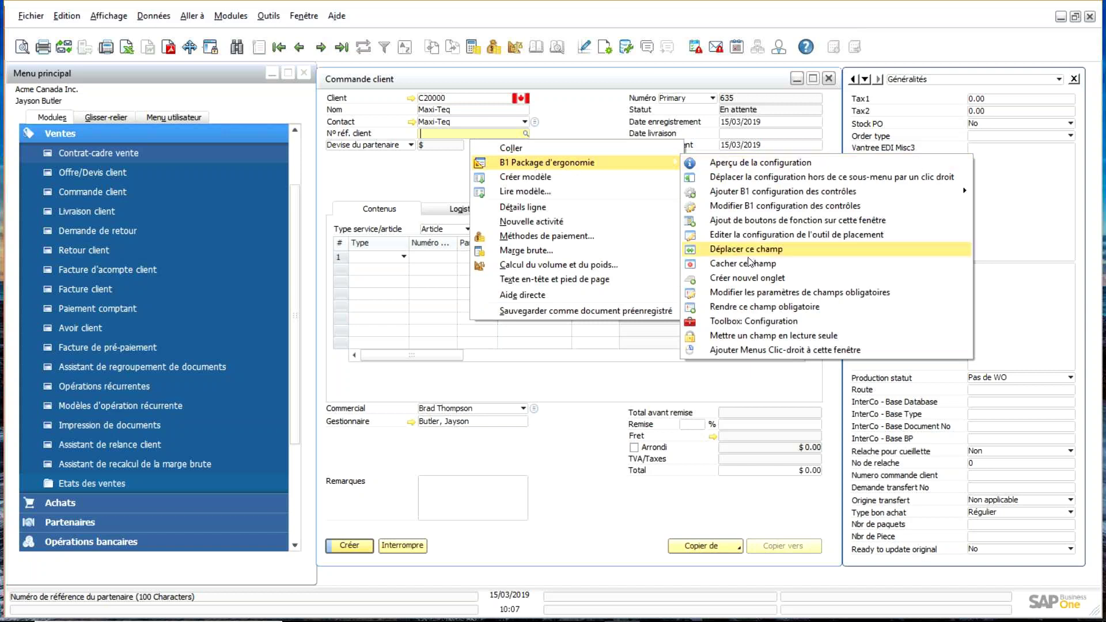
{"action": "left_click", "coordinate": [749, 311]}
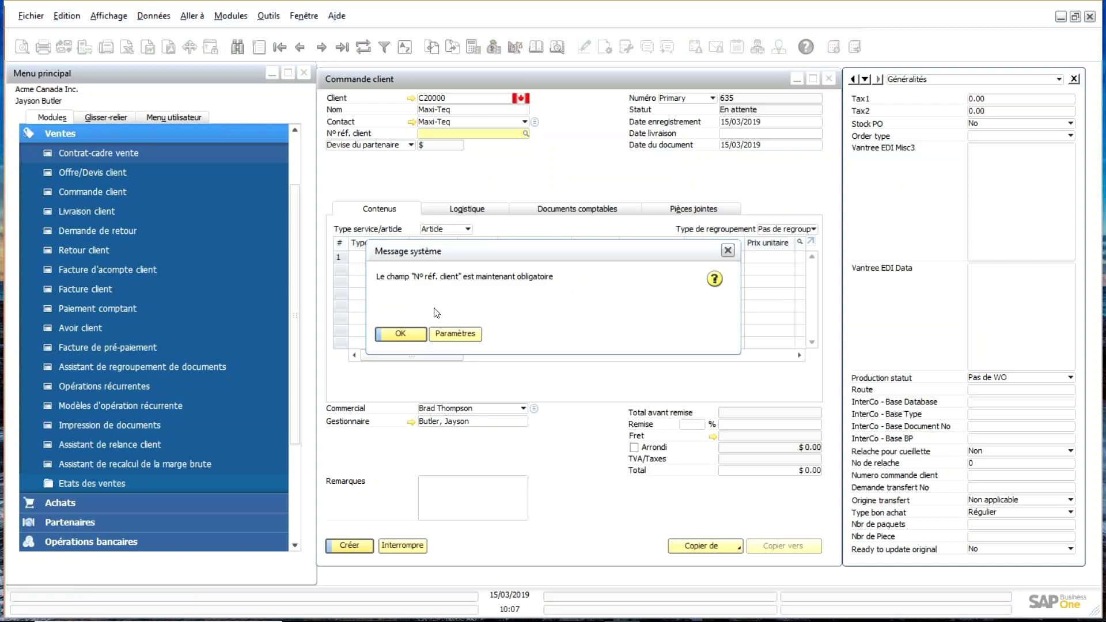
{"action": "key", "text": "Return"}
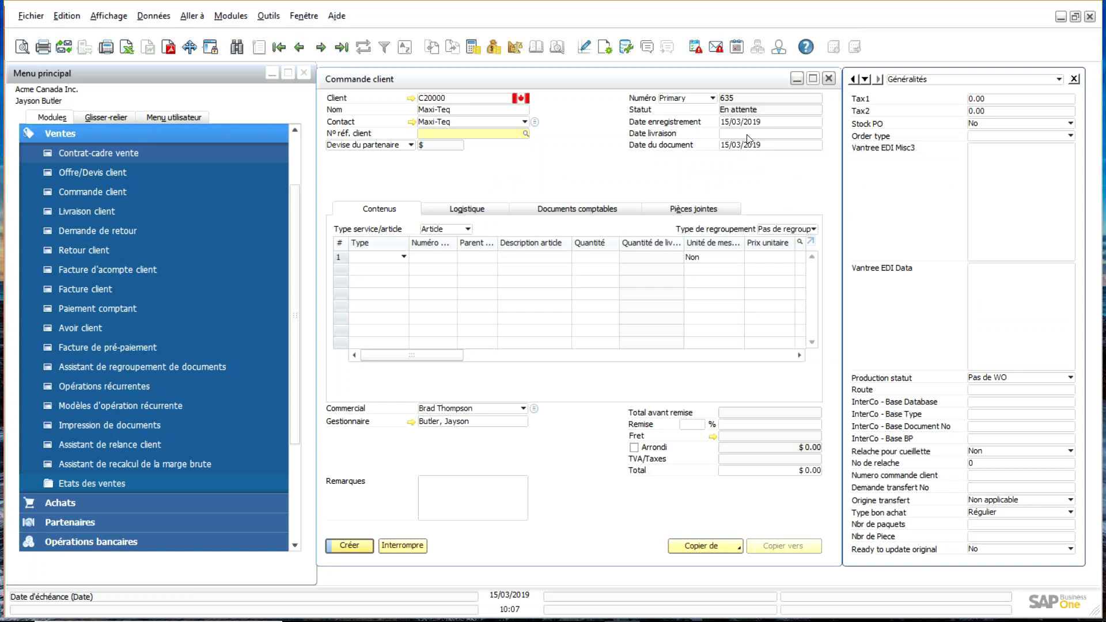
Make the Date livraison field mandatory on the Commande client form using the B1 Package d'ergonomie options.
{"action": "left_click", "coordinate": [748, 136]}
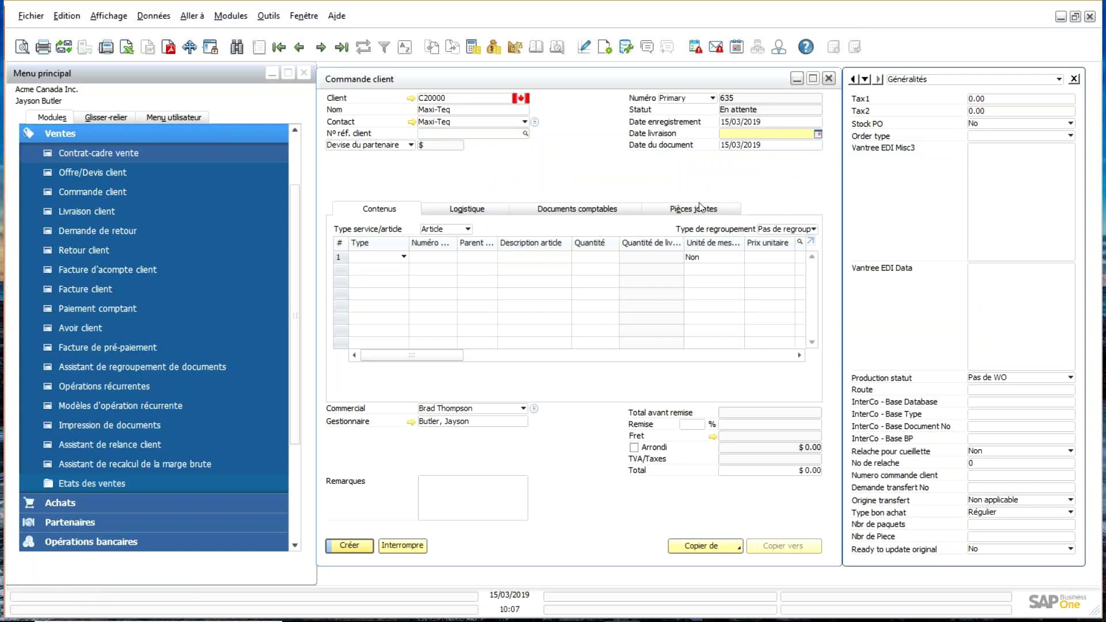
{"action": "right_click", "coordinate": [778, 138]}
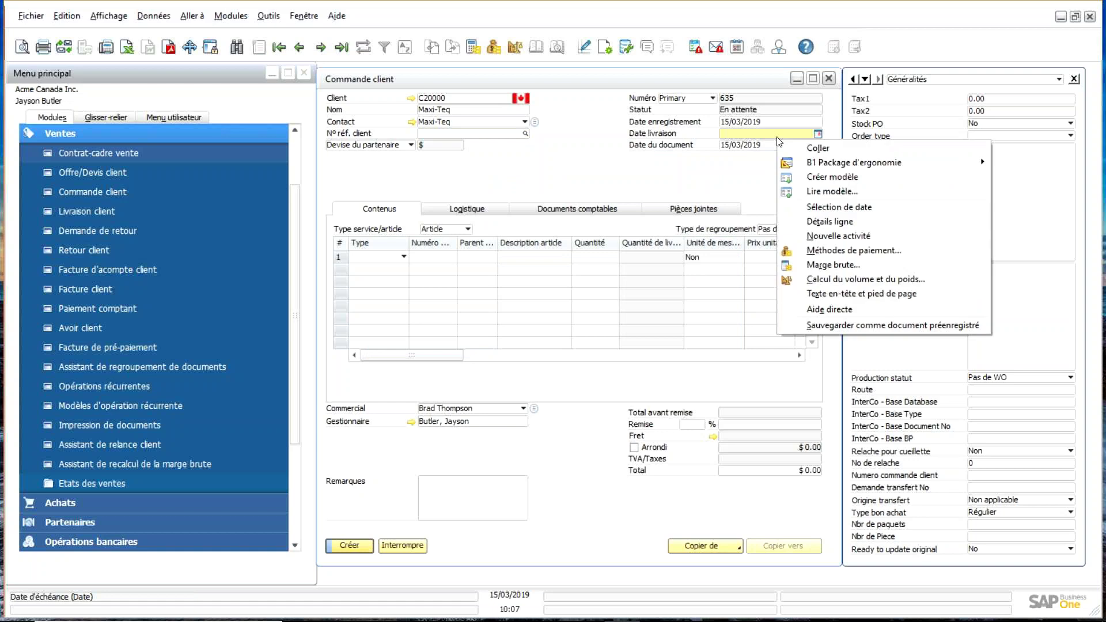
{"action": "mouse_move", "coordinate": [897, 166]}
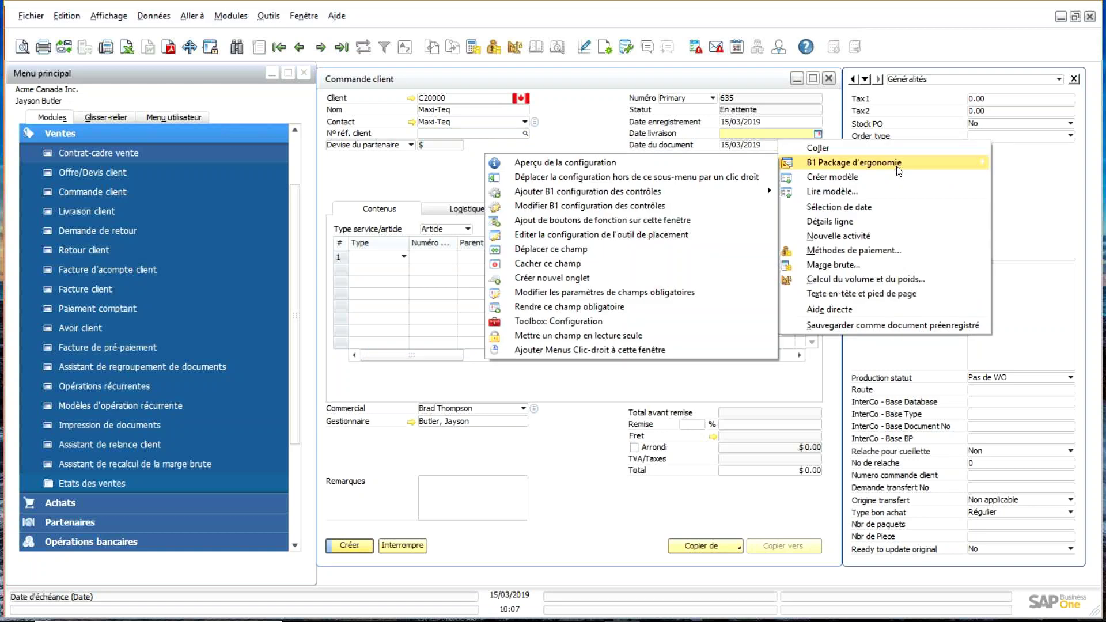
{"action": "left_click", "coordinate": [594, 312]}
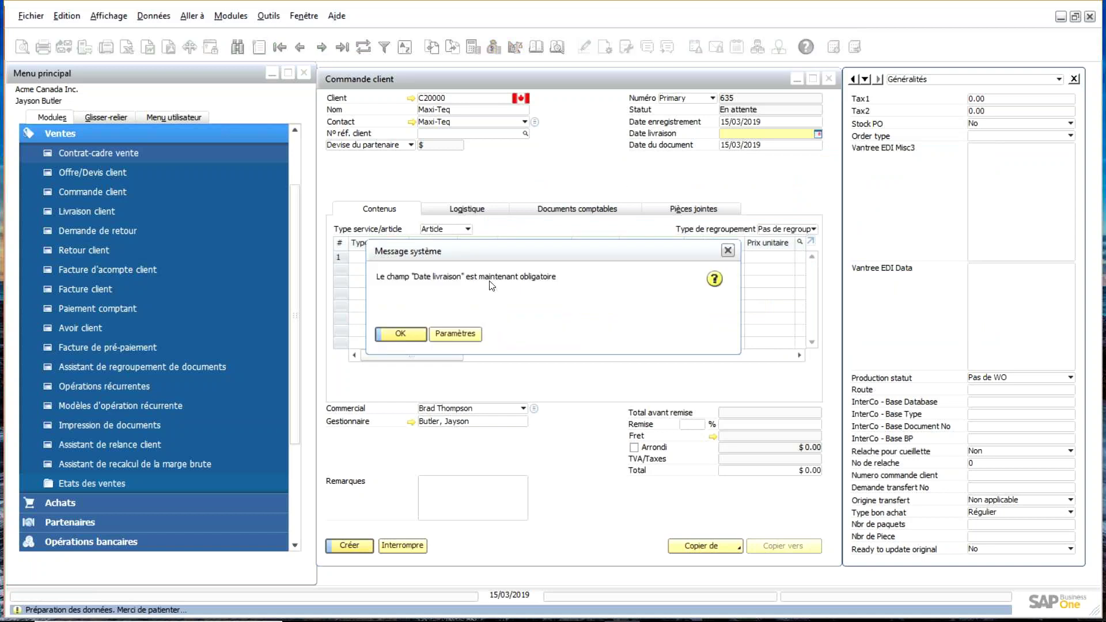
{"action": "left_click", "coordinate": [400, 335]}
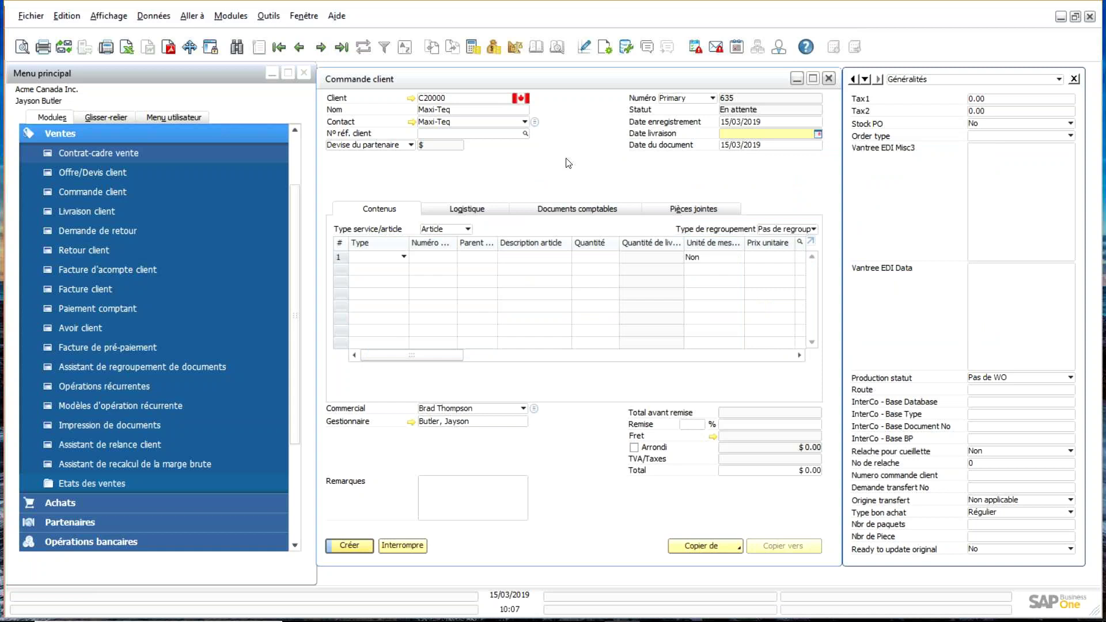
Open the mandatory-field configuration of the Commande client form and go to the warning option for Nº réf. client.
{"action": "right_click", "coordinate": [579, 132]}
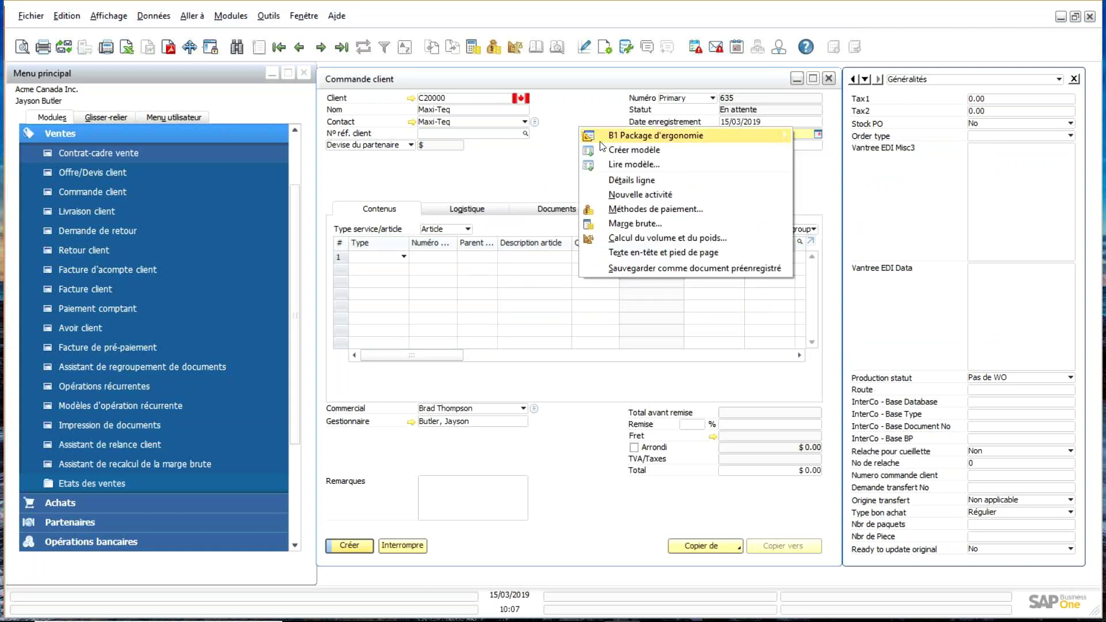
{"action": "mouse_move", "coordinate": [601, 143]}
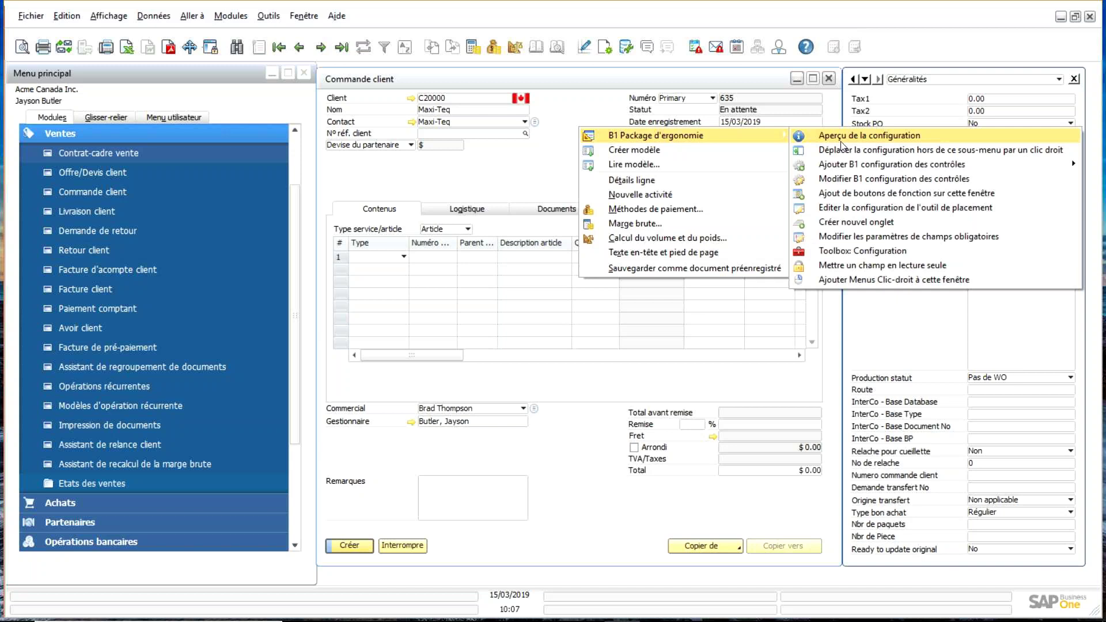
{"action": "left_click", "coordinate": [882, 239]}
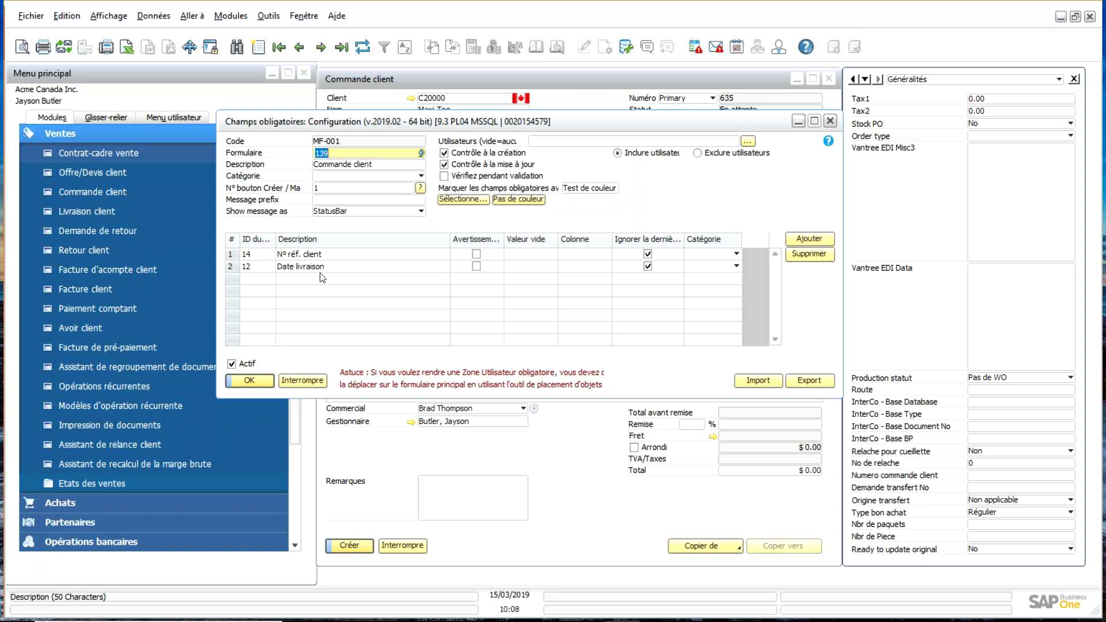
{"action": "left_click", "coordinate": [476, 254]}
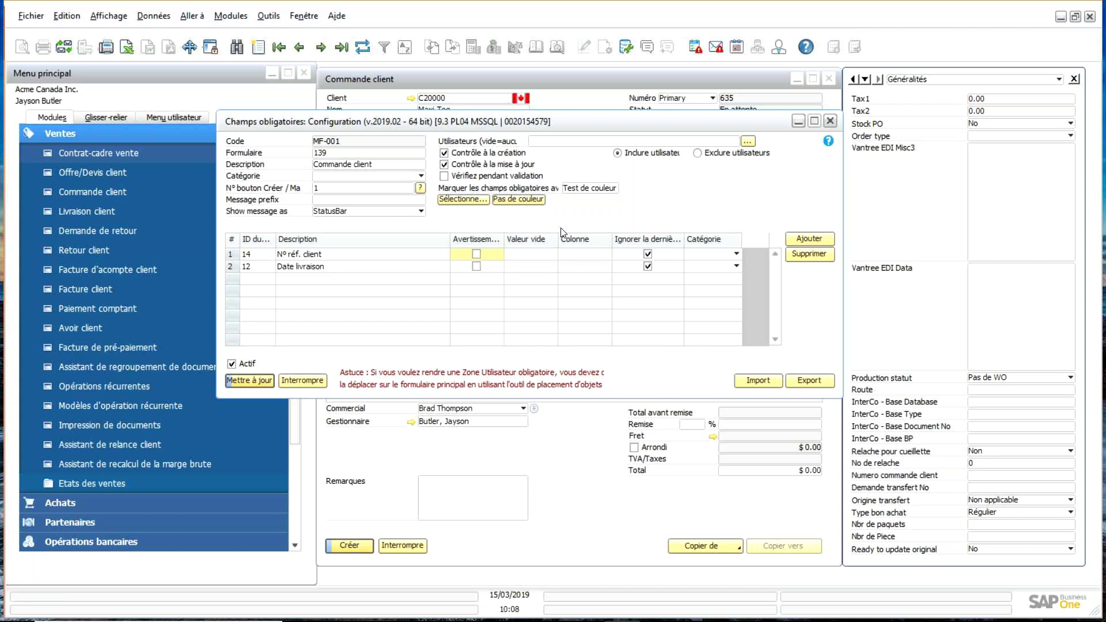
Set a cyan background for the mandatory fields, save and close the configuration, and check the highlighting on the order.
{"action": "left_click", "coordinate": [461, 200]}
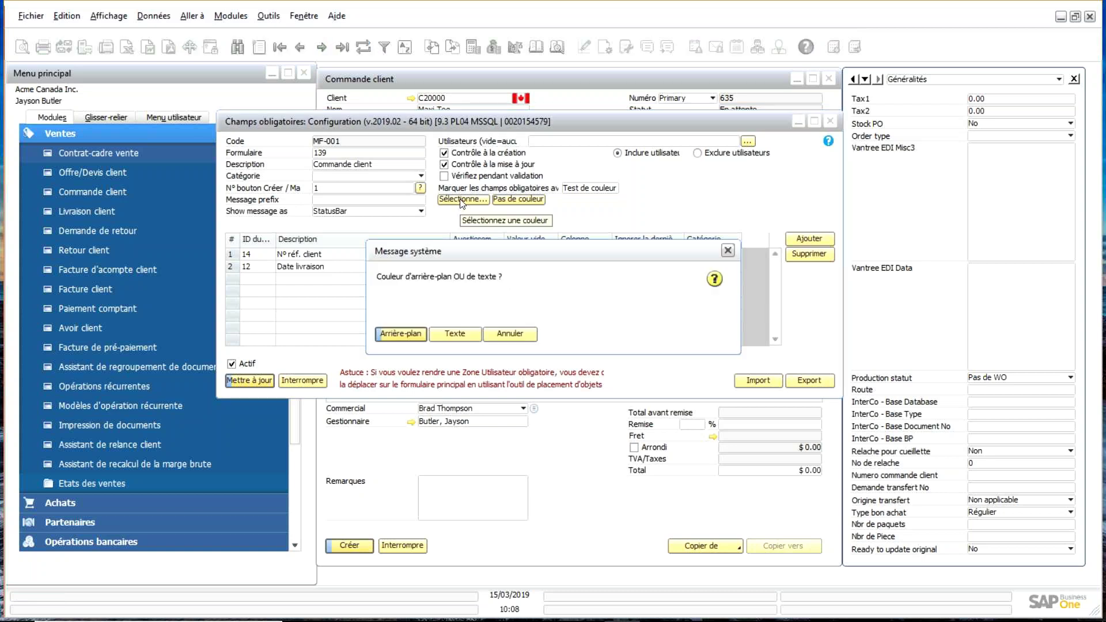
{"action": "left_click", "coordinate": [402, 335]}
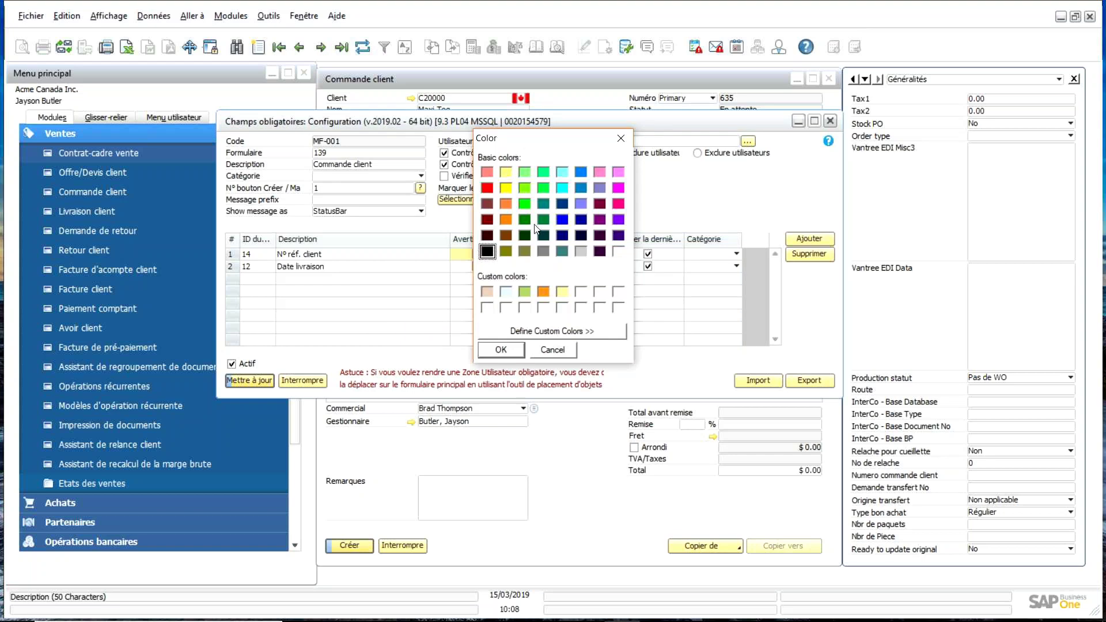
{"action": "left_click", "coordinate": [564, 190]}
{"action": "left_click", "coordinate": [501, 350]}
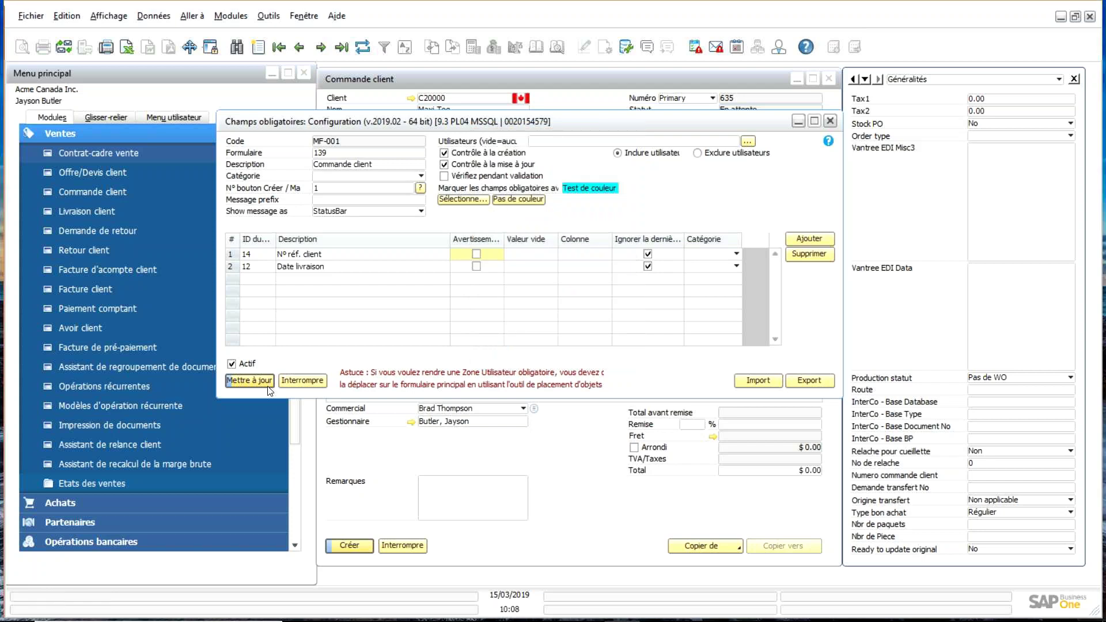
{"action": "left_click", "coordinate": [249, 381]}
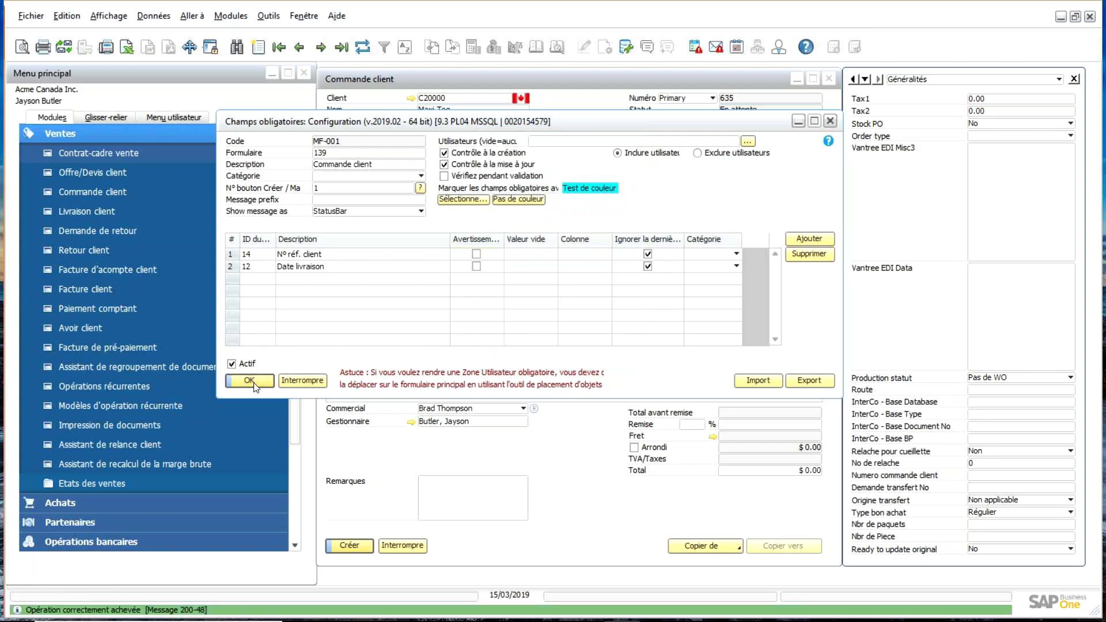
{"action": "left_click", "coordinate": [250, 381]}
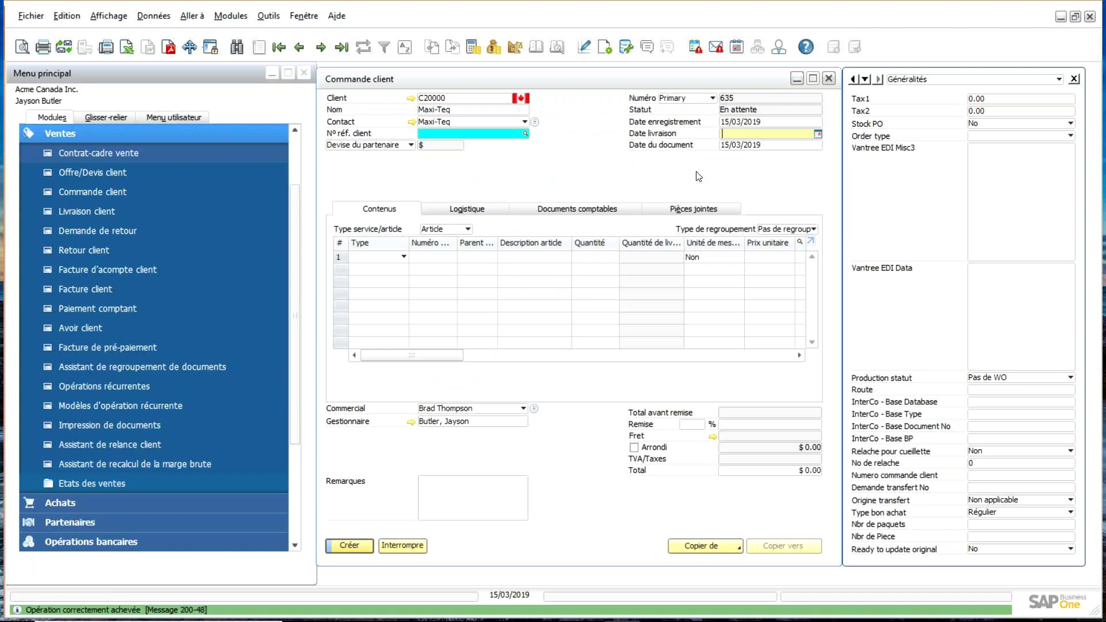
{"action": "left_click", "coordinate": [765, 122]}
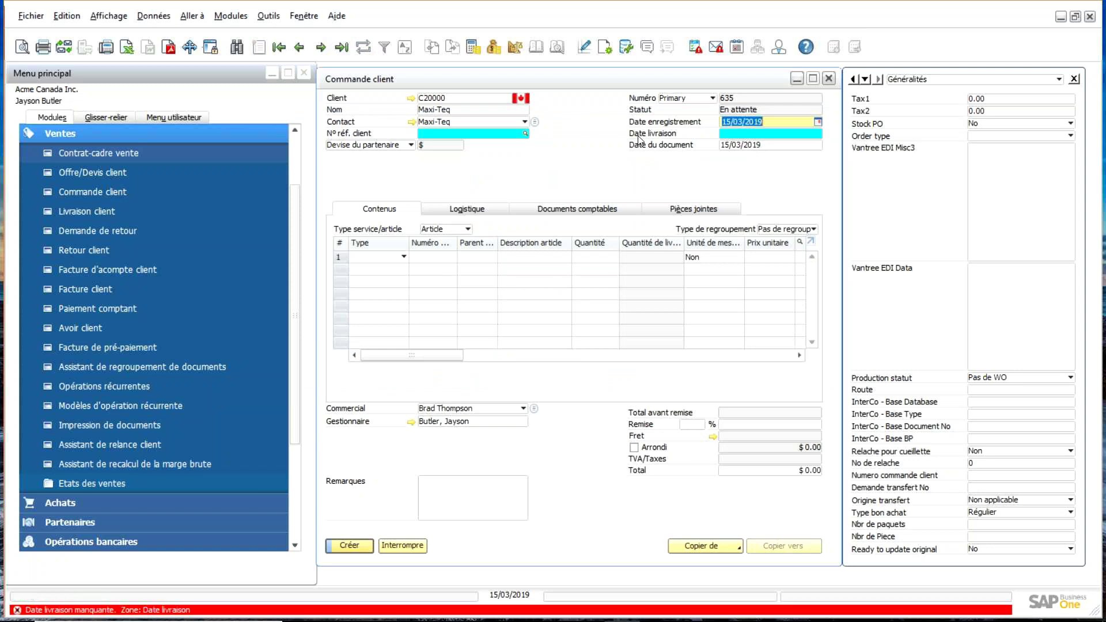
{"action": "left_click", "coordinate": [491, 101]}
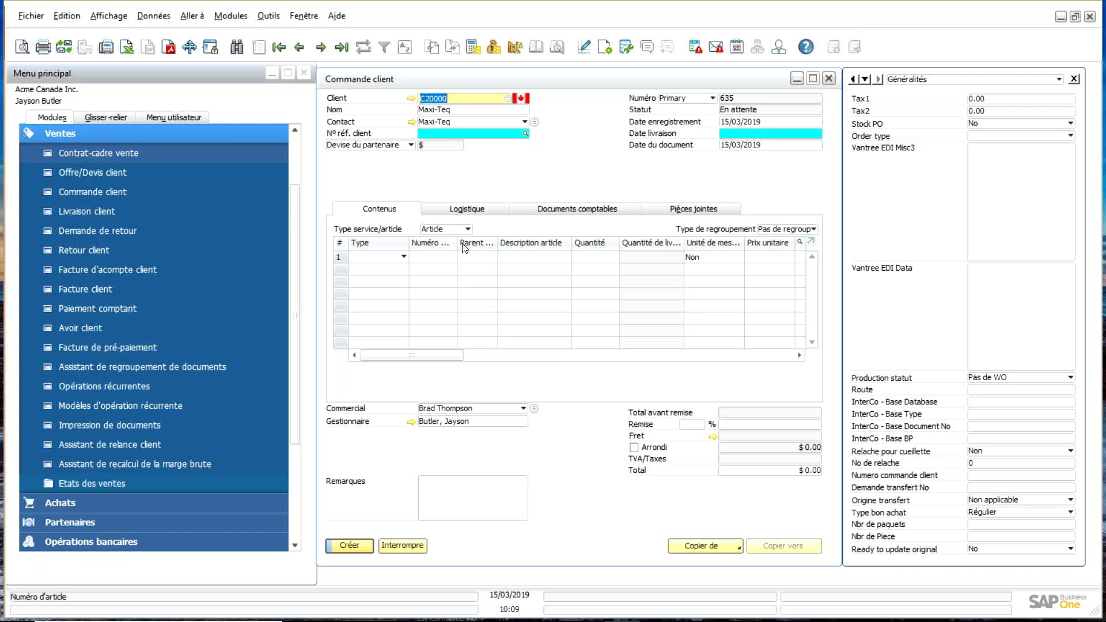
Open the read-only configuration from the Conditions de paiement field in the order's Documents comptables section.
{"action": "left_click", "coordinate": [576, 211]}
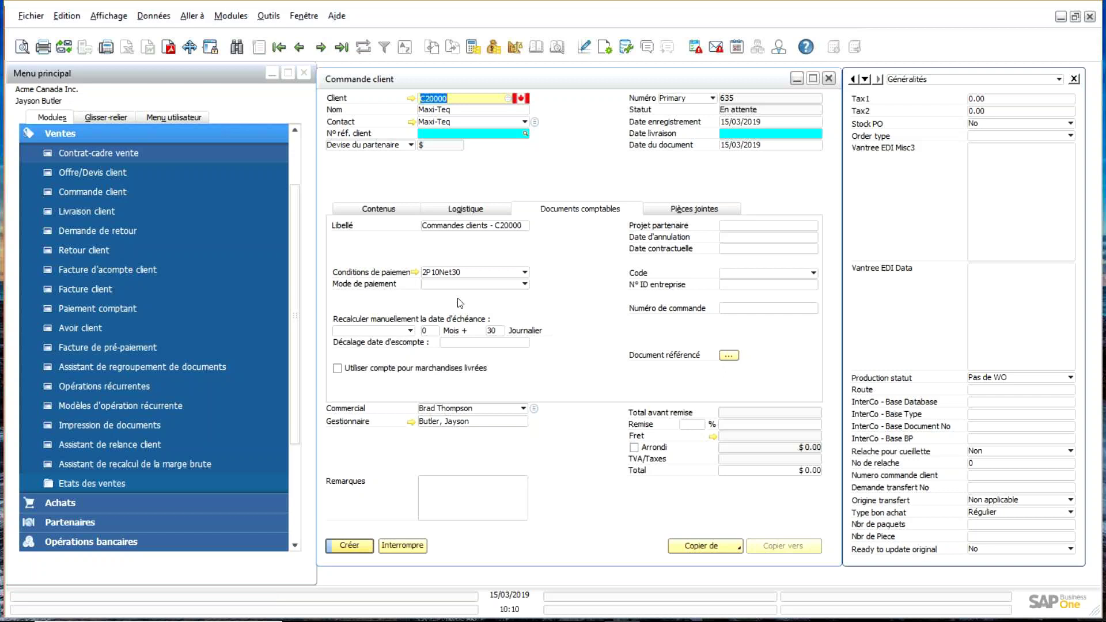
{"action": "left_click", "coordinate": [484, 274]}
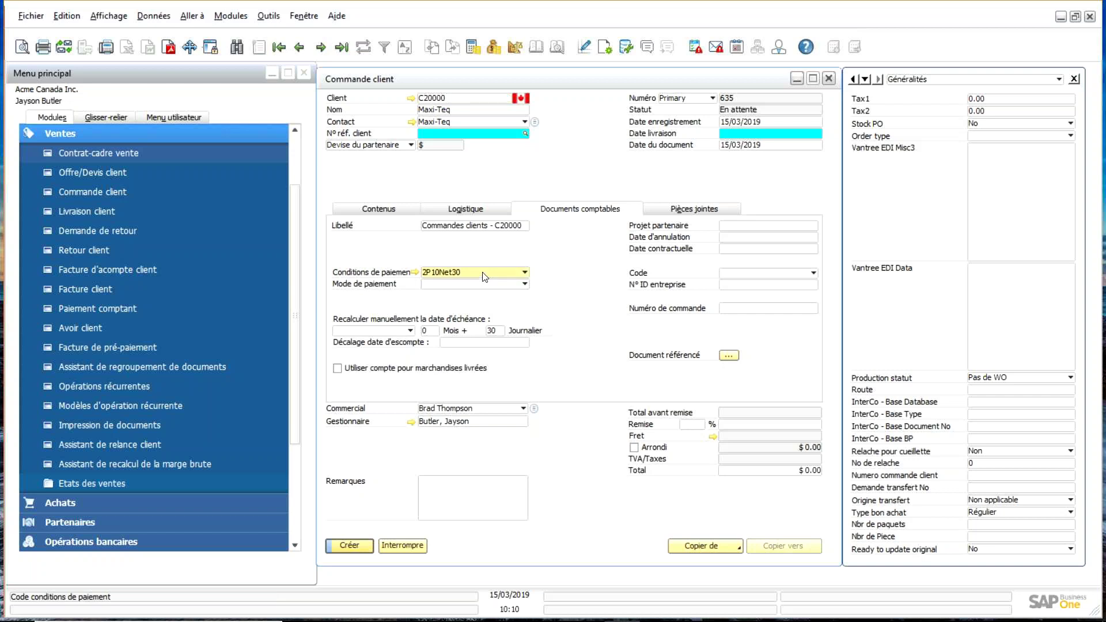
{"action": "right_click", "coordinate": [484, 277]}
{"action": "mouse_move", "coordinate": [553, 304]}
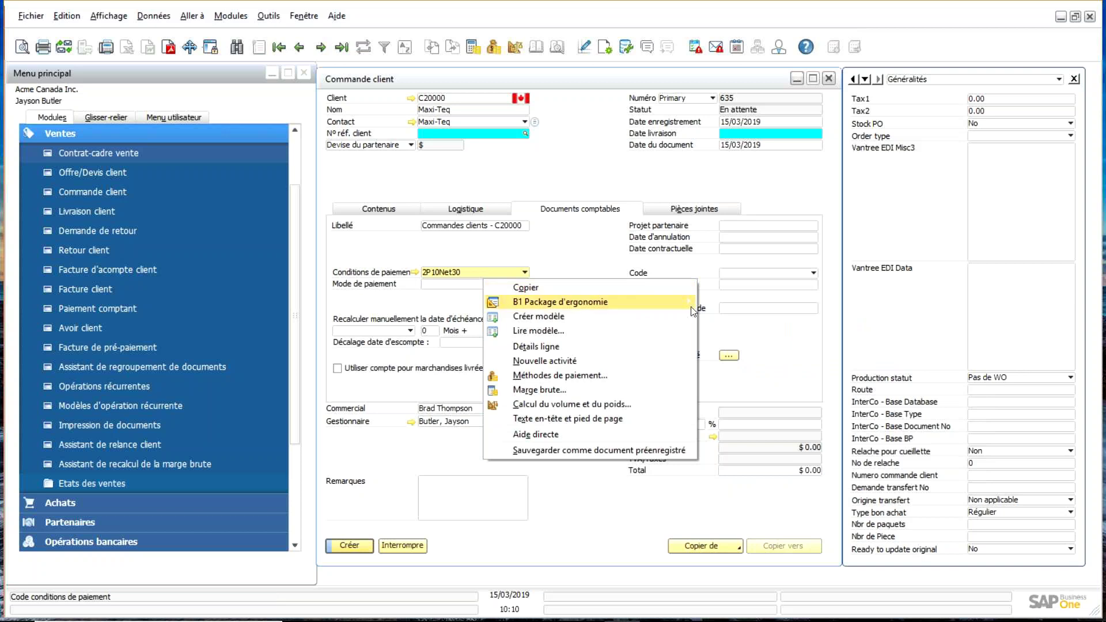
{"action": "mouse_move", "coordinate": [692, 304]}
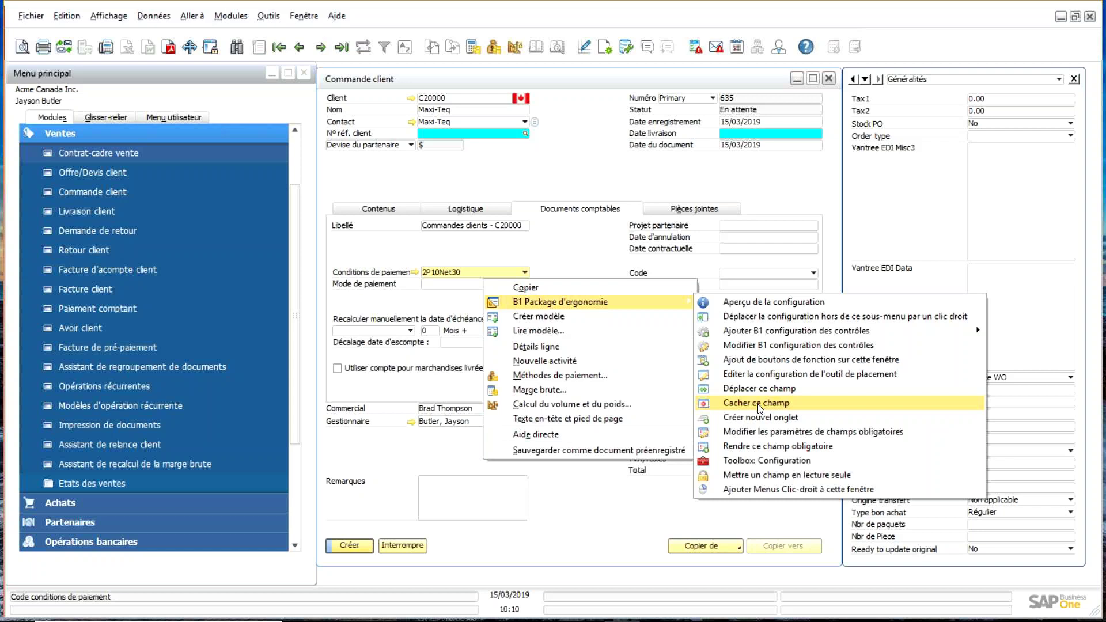
{"action": "left_click", "coordinate": [769, 478]}
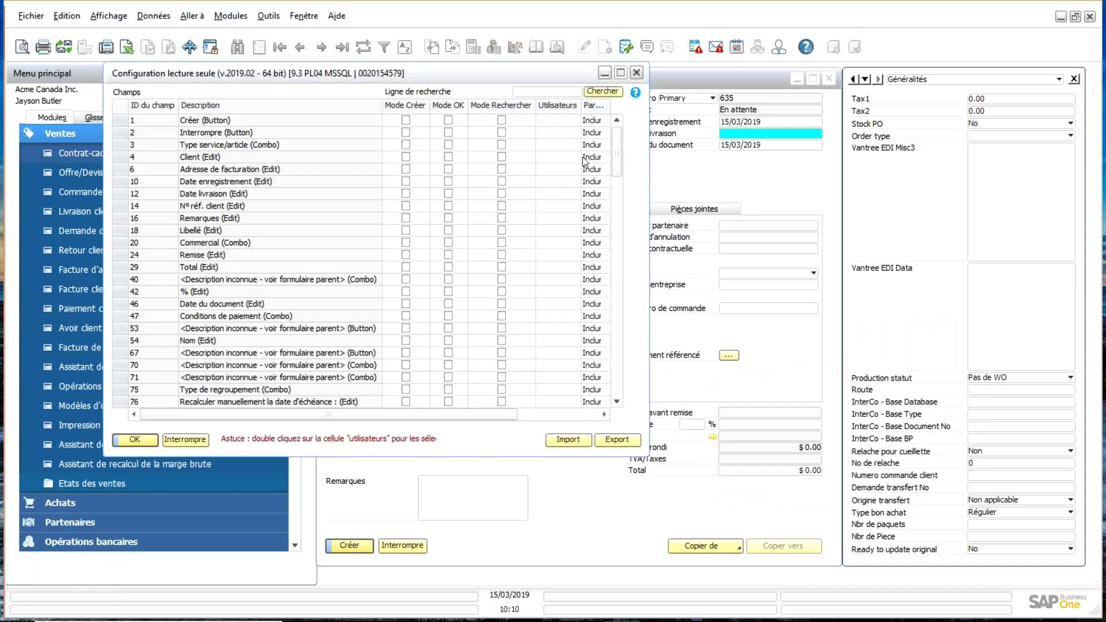
Make the Conditions de paiement field read-only in the Créer, OK and Rechercher modes.
{"action": "left_click_drag", "start_coordinate": [618, 151], "coordinate": [611, 481]}
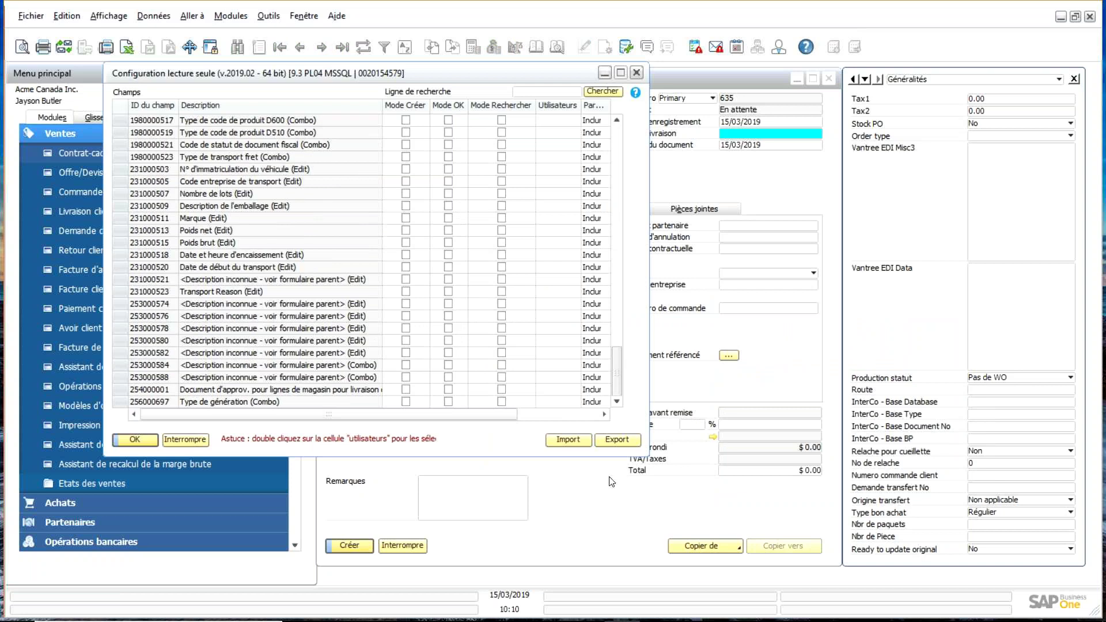
{"action": "left_click_drag", "start_coordinate": [617, 378], "coordinate": [646, 185]}
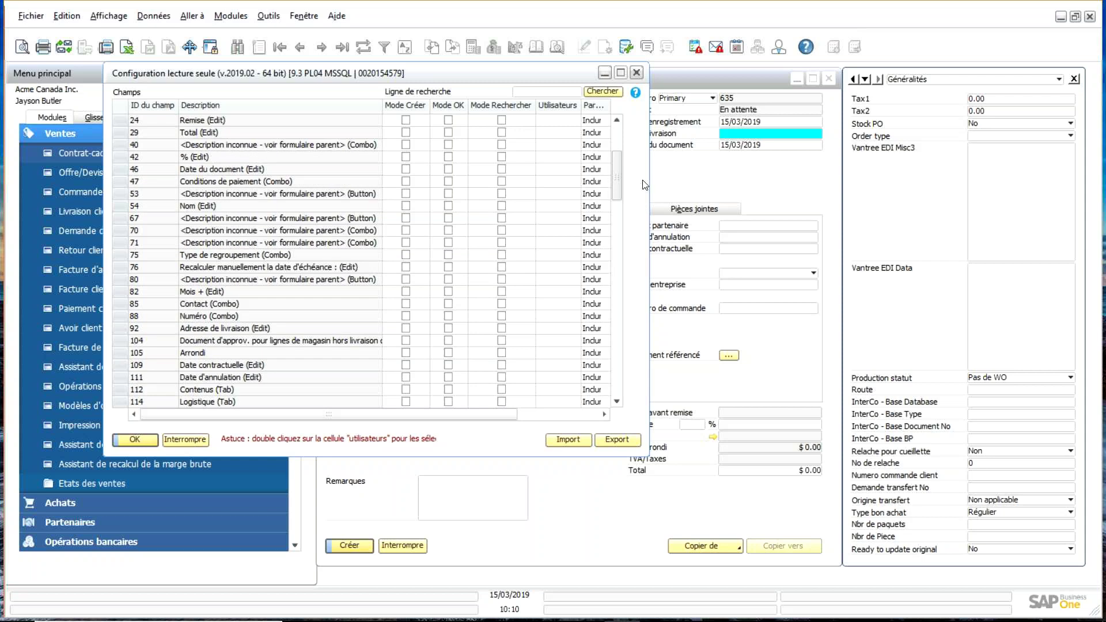
{"action": "left_click", "coordinate": [405, 182]}
{"action": "left_click", "coordinate": [449, 183]}
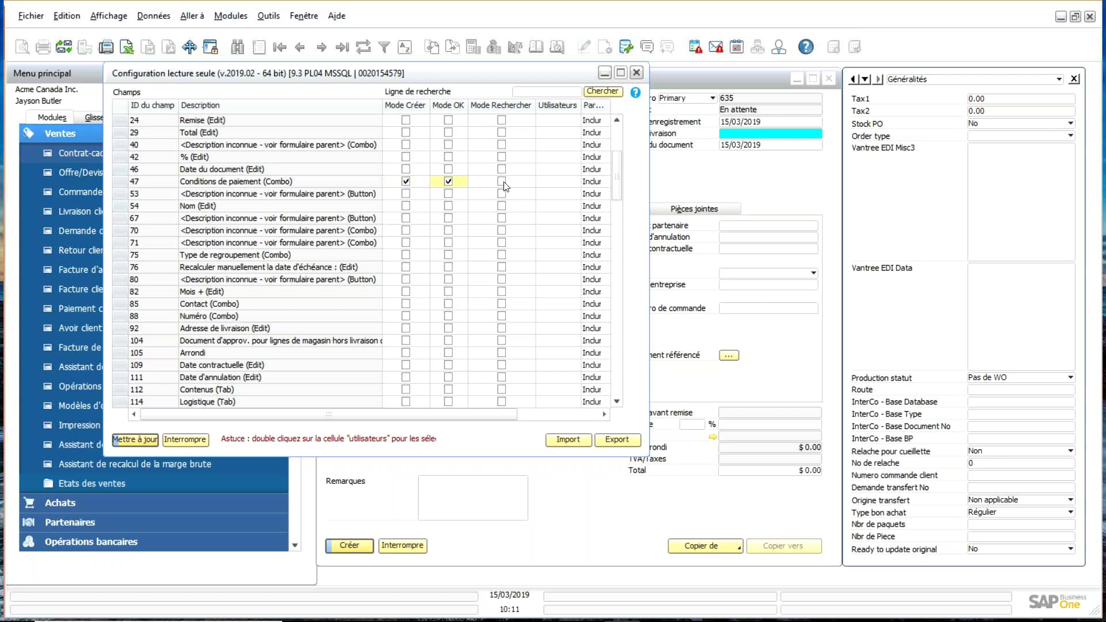
{"action": "left_click", "coordinate": [502, 182]}
Review the user settings for Conditions de paiement, keep Inclure utilisateurs, and save and close the read-only configuration.
{"action": "left_click", "coordinate": [577, 179]}
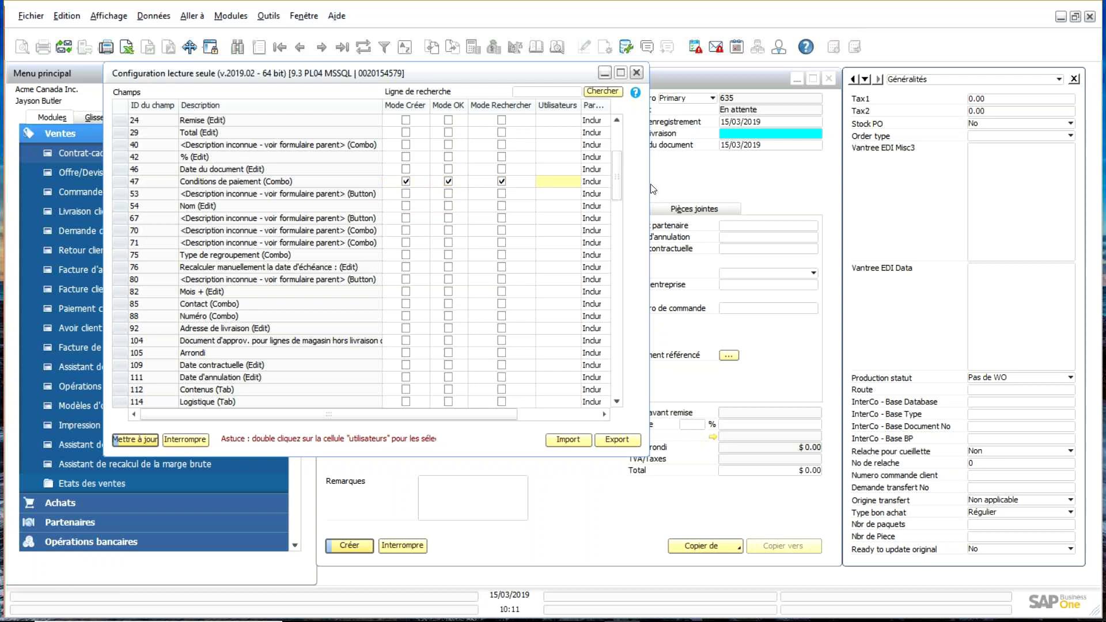
{"action": "left_click_drag", "start_coordinate": [646, 189], "coordinate": [842, 190]}
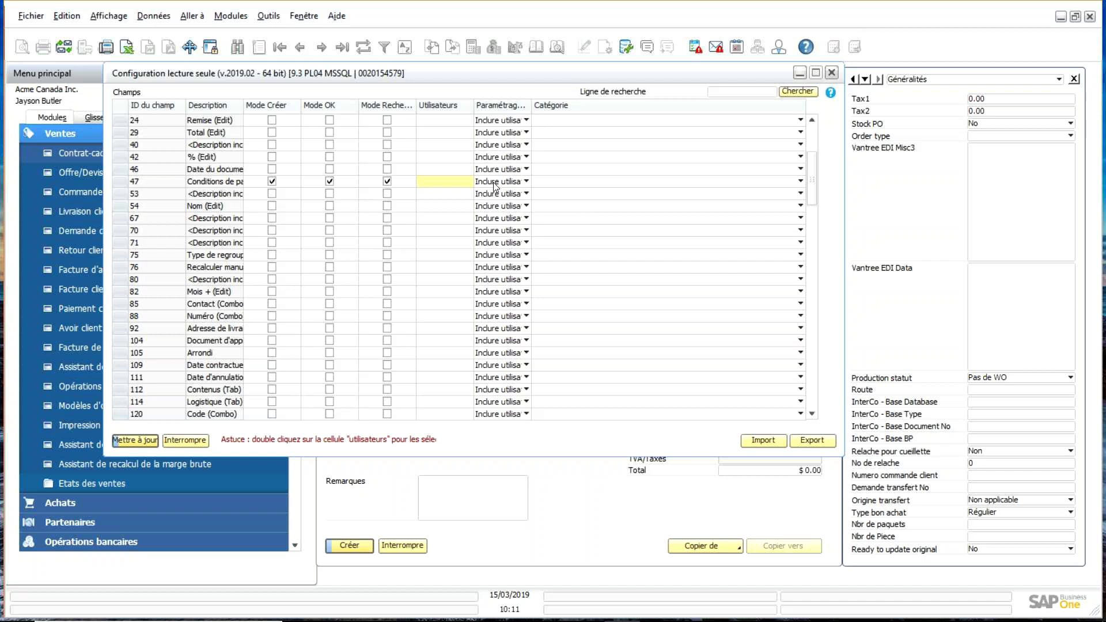
{"action": "left_click", "coordinate": [440, 183]}
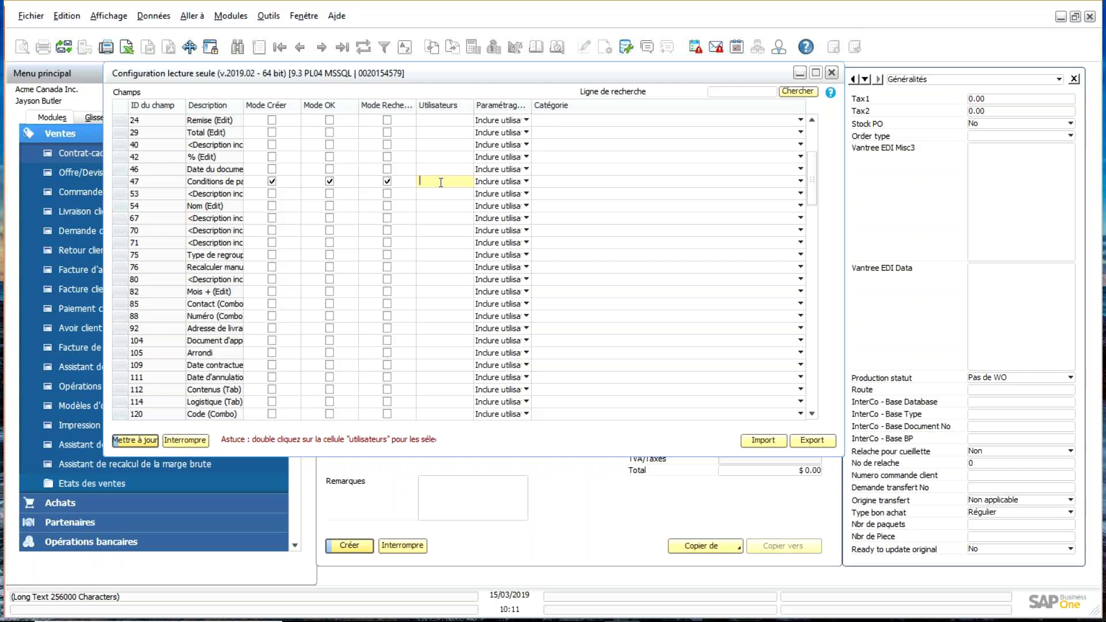
{"action": "left_click", "coordinate": [527, 182]}
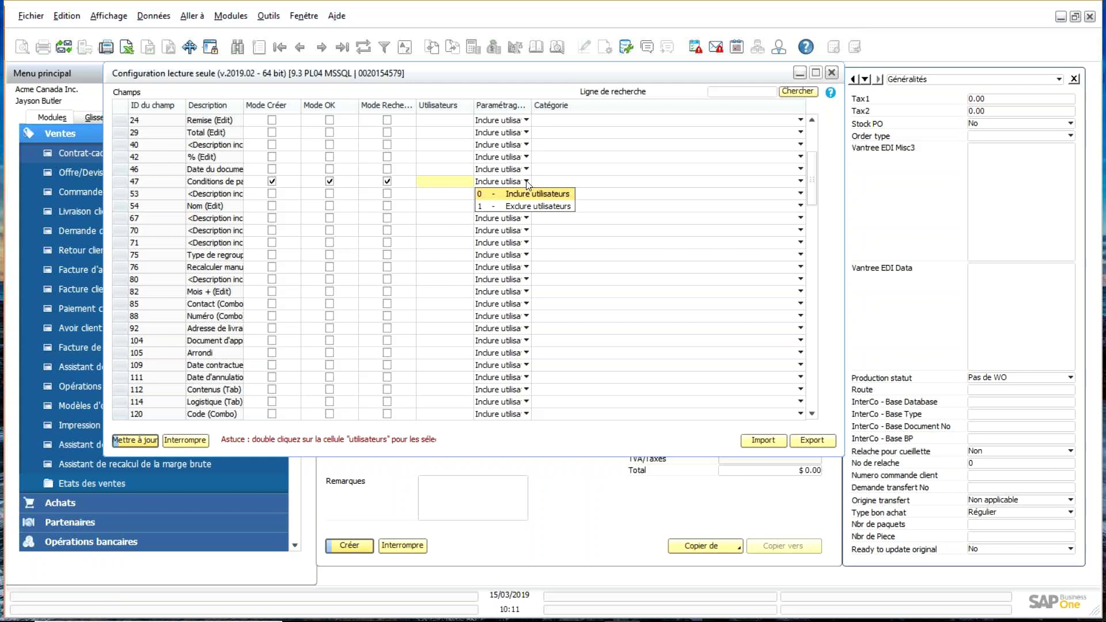
{"action": "left_click", "coordinate": [526, 183]}
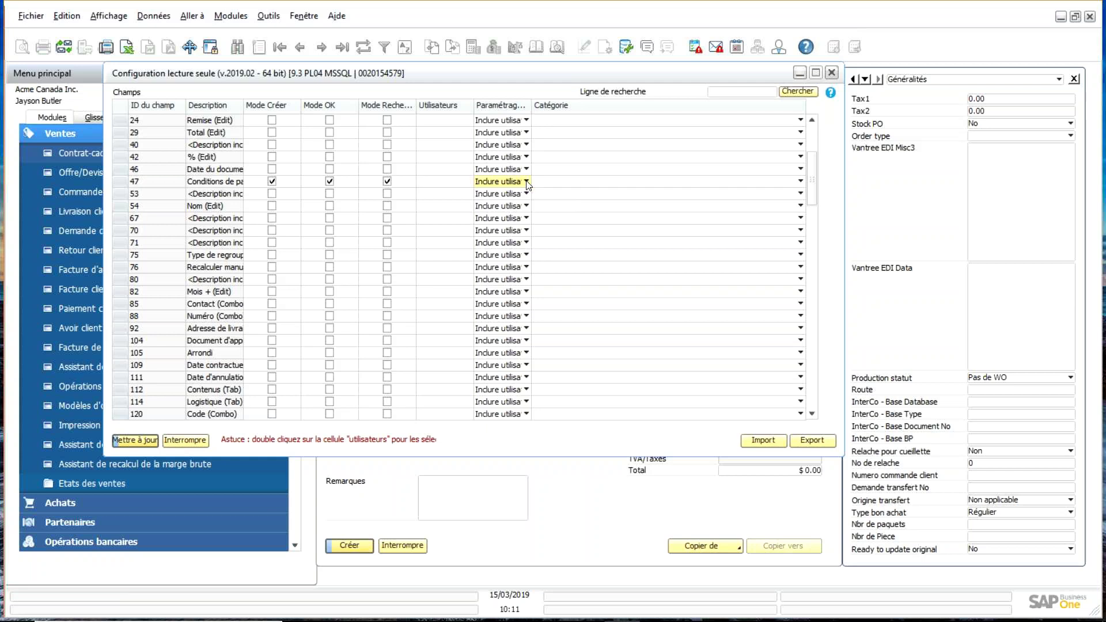
{"action": "left_click", "coordinate": [136, 441]}
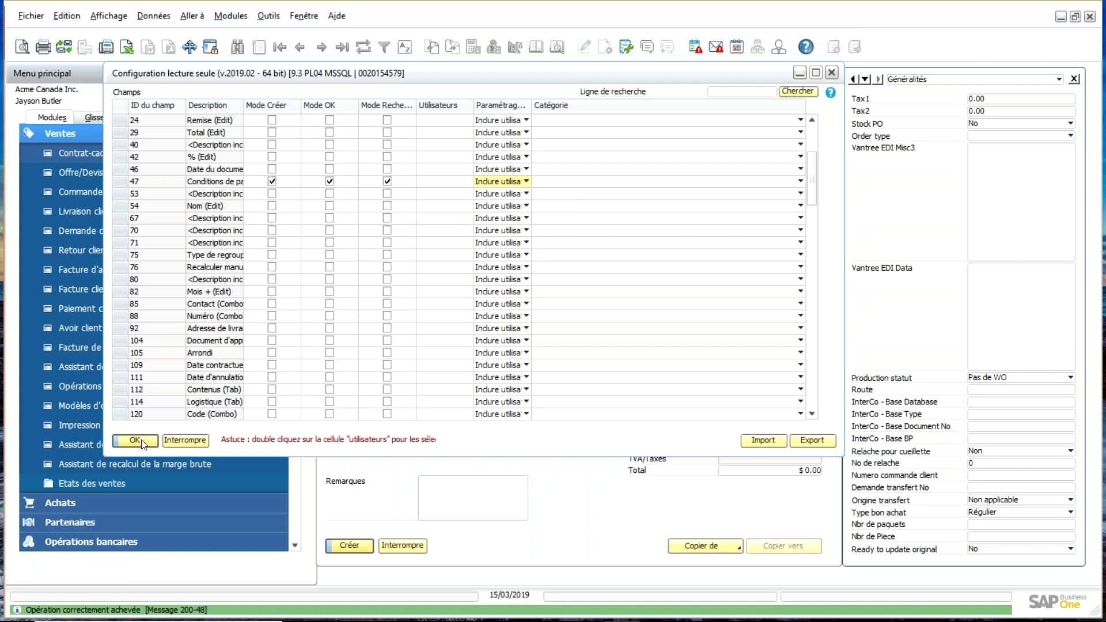
{"action": "left_click", "coordinate": [136, 441]}
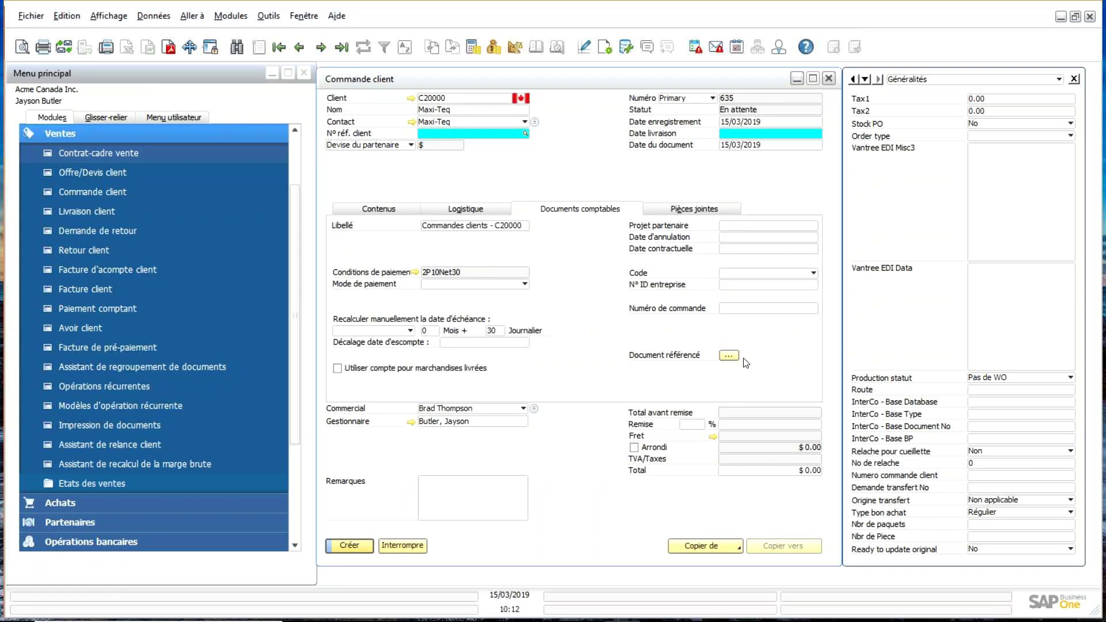
Hide the Nº ID entreprise field in the order's Documents comptables section using the B1 Package d'ergonomie options.
{"action": "right_click", "coordinate": [770, 290]}
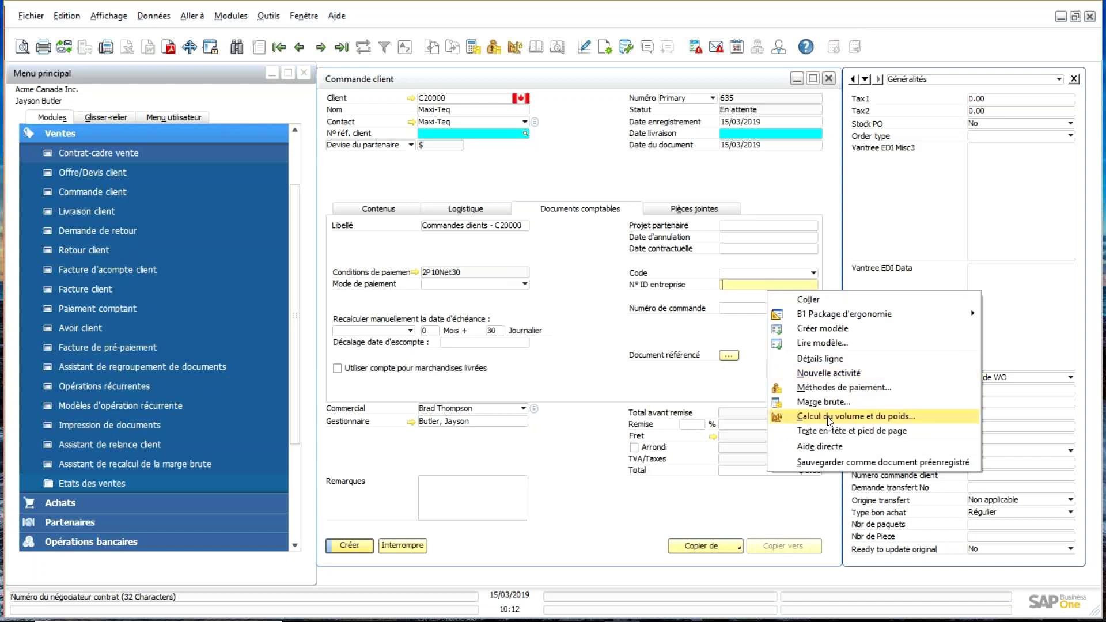
{"action": "mouse_move", "coordinate": [826, 319]}
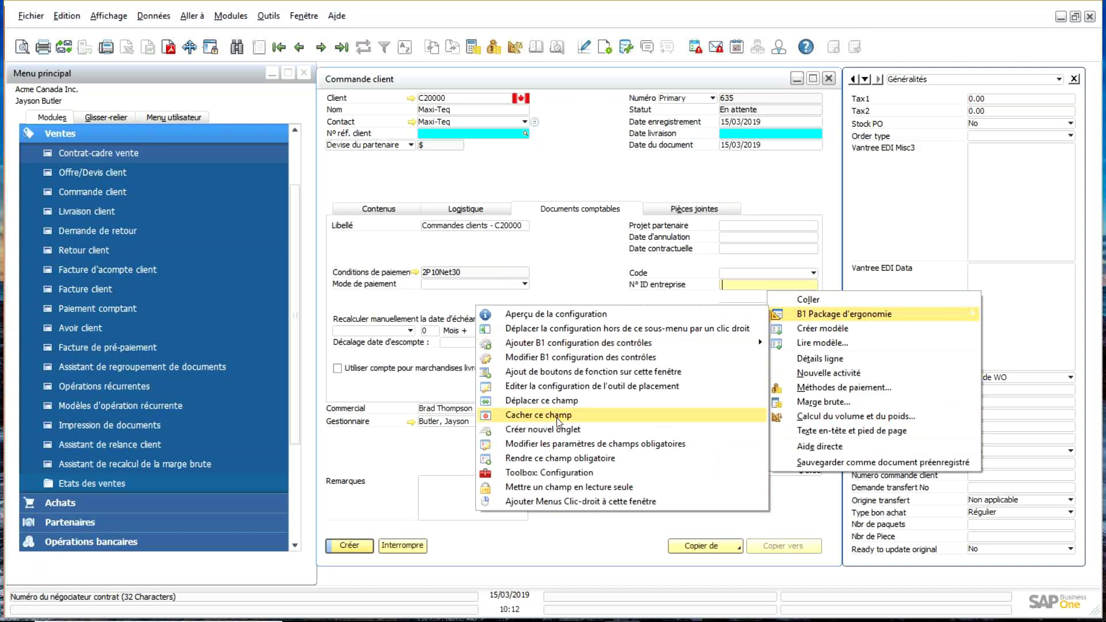
{"action": "left_click", "coordinate": [552, 418]}
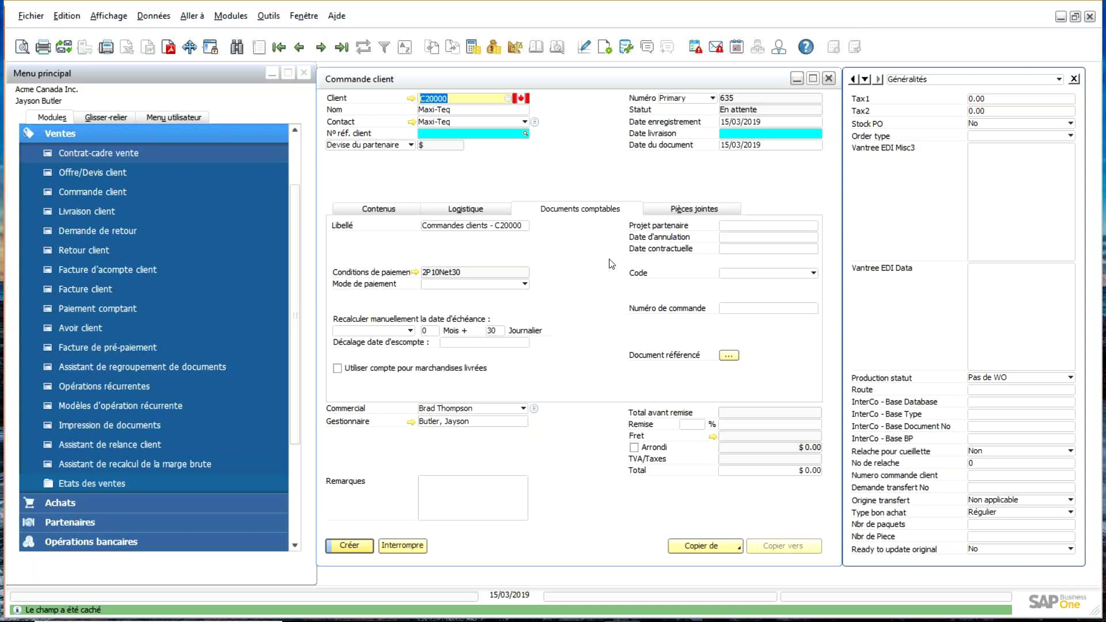
{"action": "right_click", "coordinate": [525, 276]}
{"action": "mouse_move", "coordinate": [621, 307]}
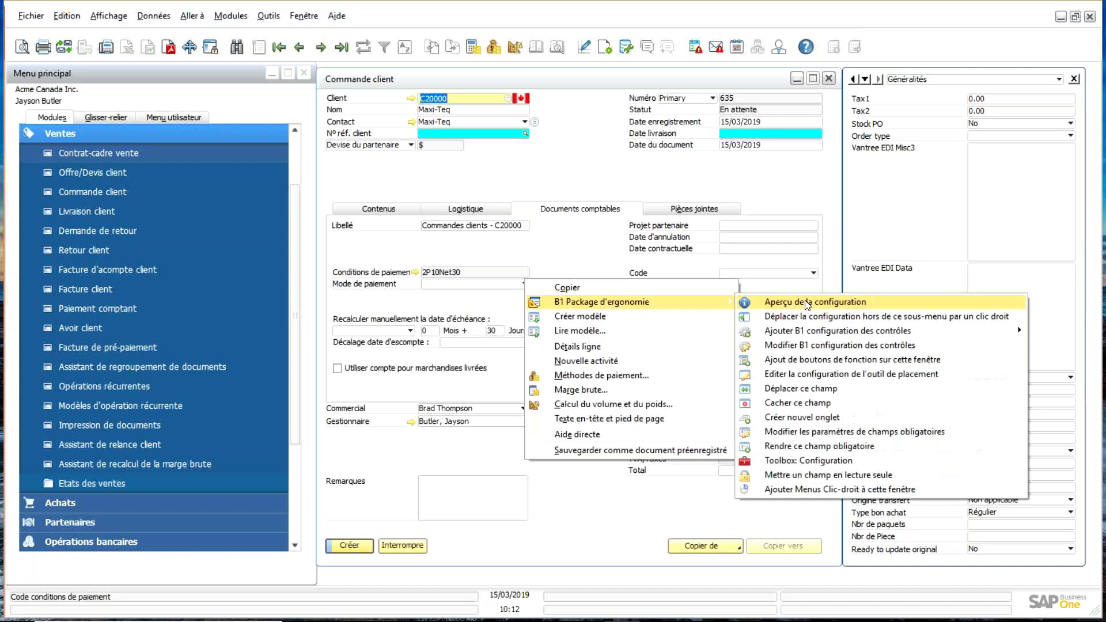
{"action": "left_click", "coordinate": [852, 433]}
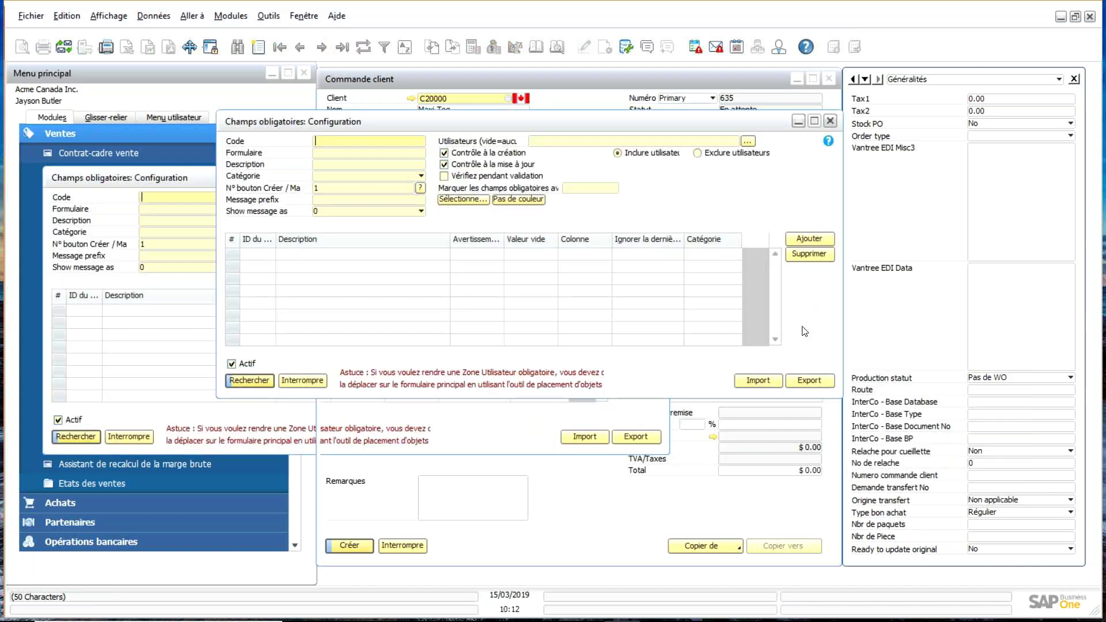
{"action": "left_click", "coordinate": [831, 121]}
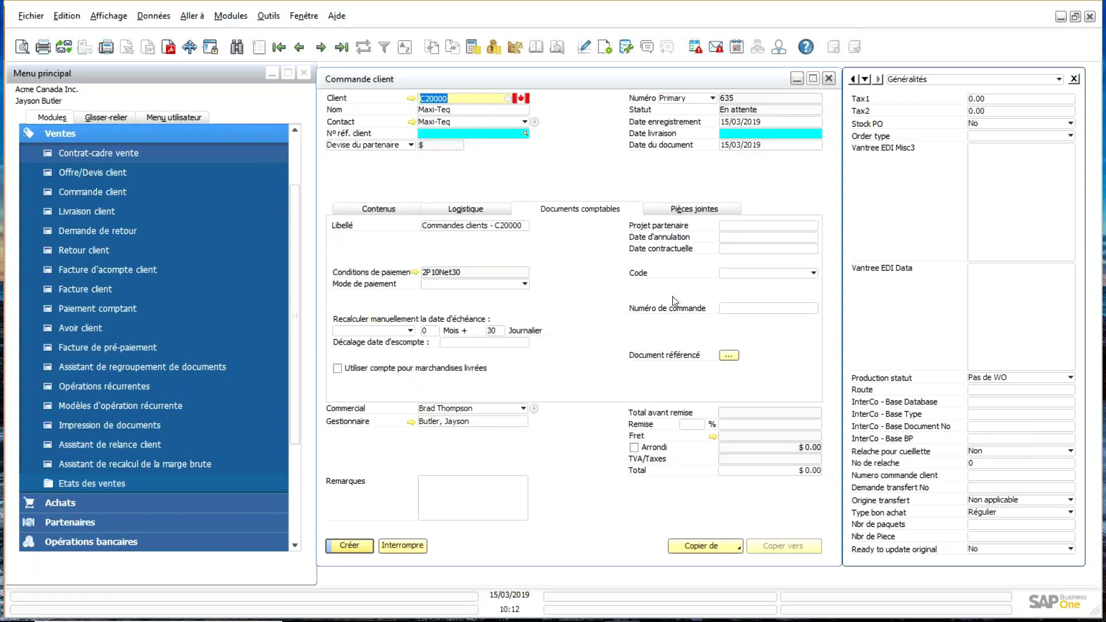
Try to move the Type d'expédition field from Logistique to below the currency value beside Devise du partenaire in the order header.
{"action": "left_click", "coordinate": [472, 209]}
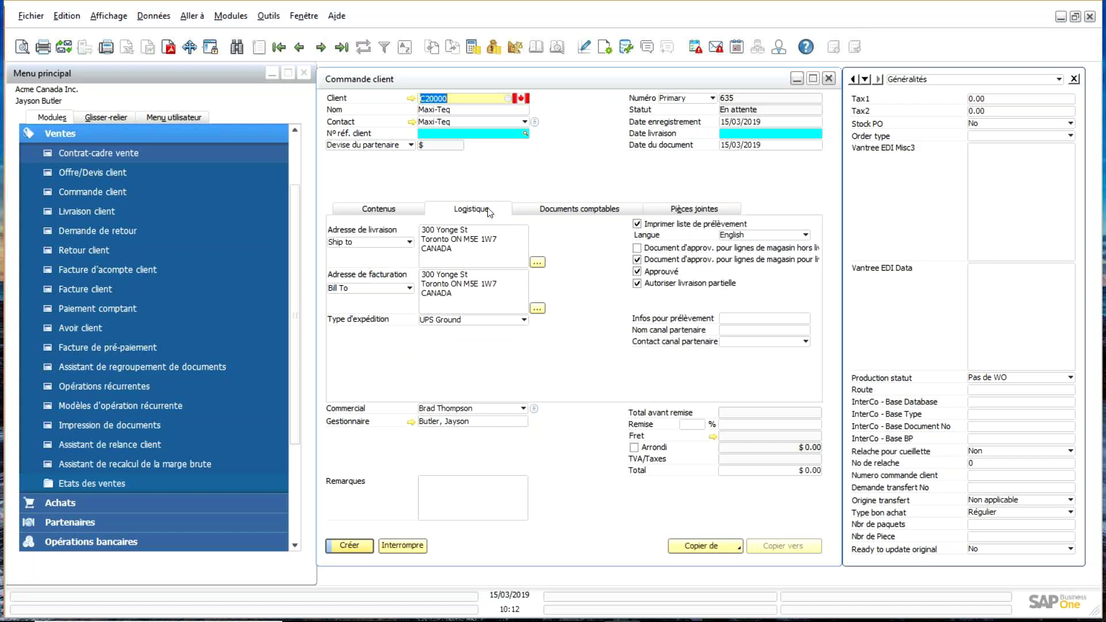
{"action": "left_click", "coordinate": [393, 210]}
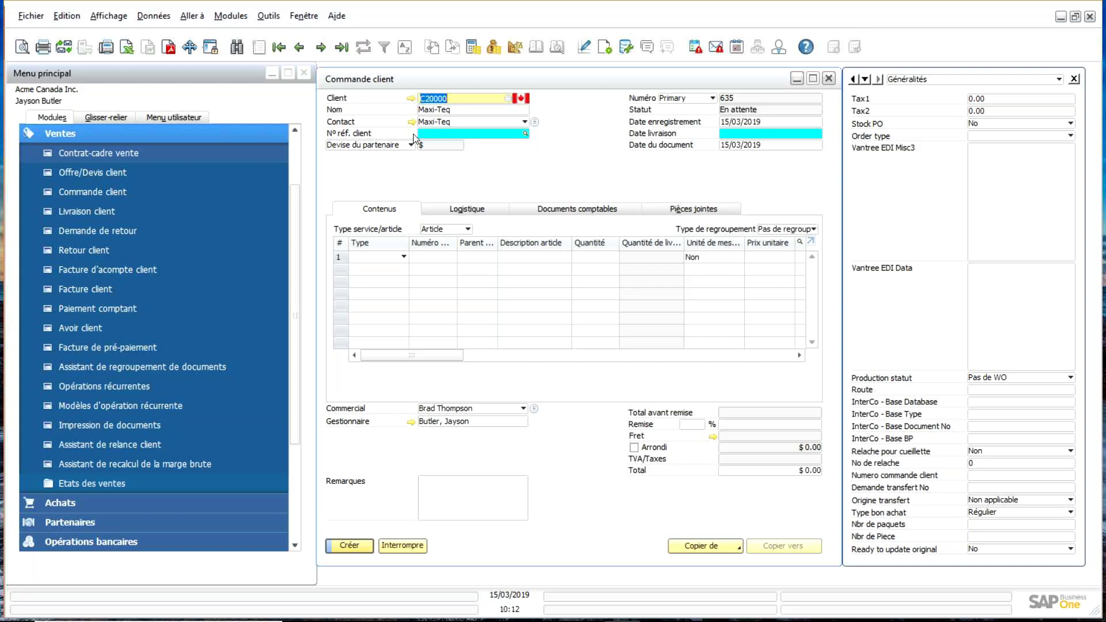
{"action": "left_click", "coordinate": [463, 211]}
{"action": "left_click", "coordinate": [443, 321]}
{"action": "right_click", "coordinate": [466, 329]}
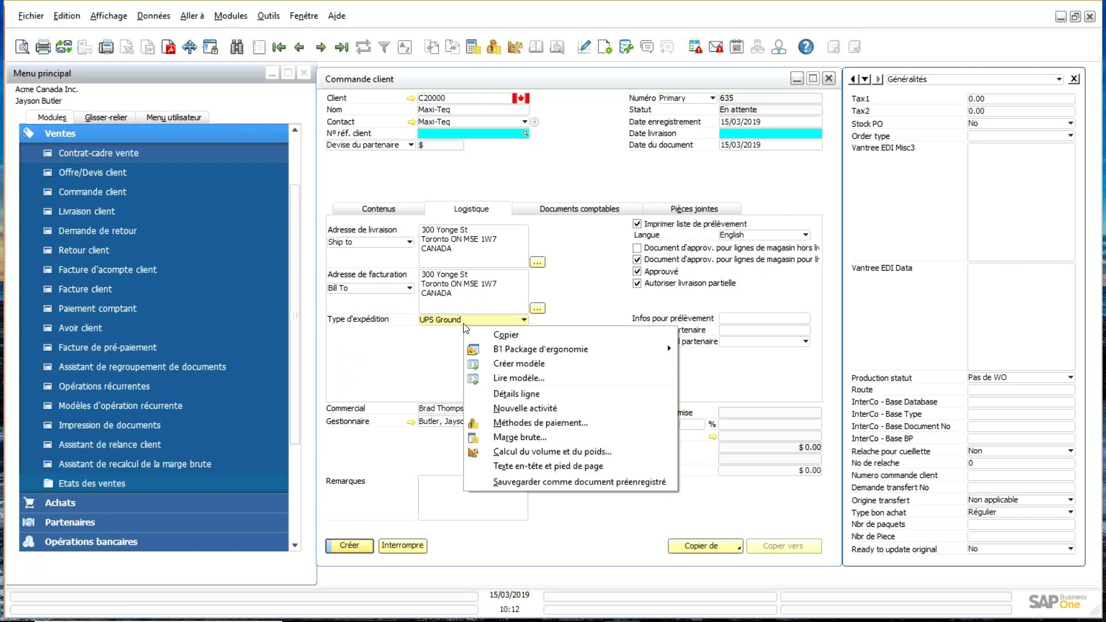
{"action": "left_click", "coordinate": [509, 335]}
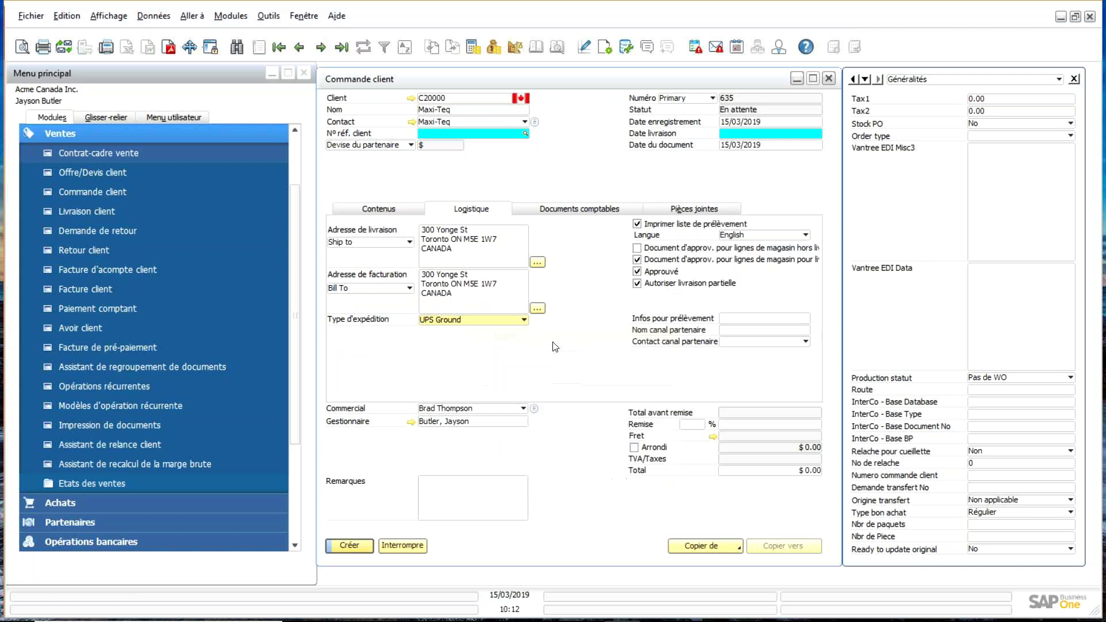
{"action": "right_click", "coordinate": [506, 327]}
{"action": "mouse_move", "coordinate": [714, 351]}
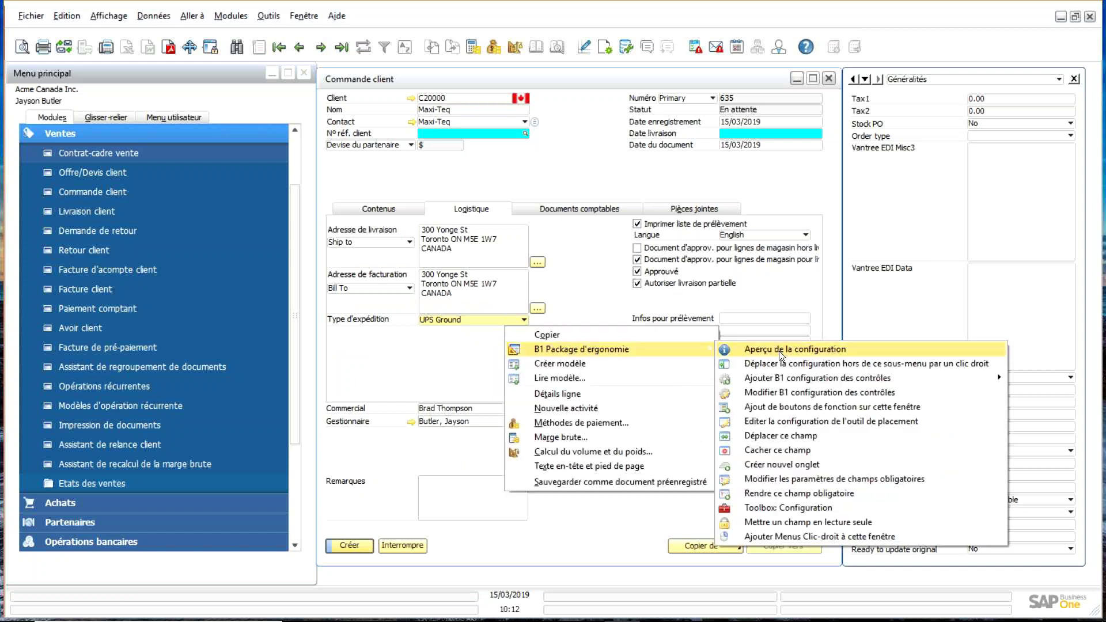
{"action": "left_click", "coordinate": [782, 437]}
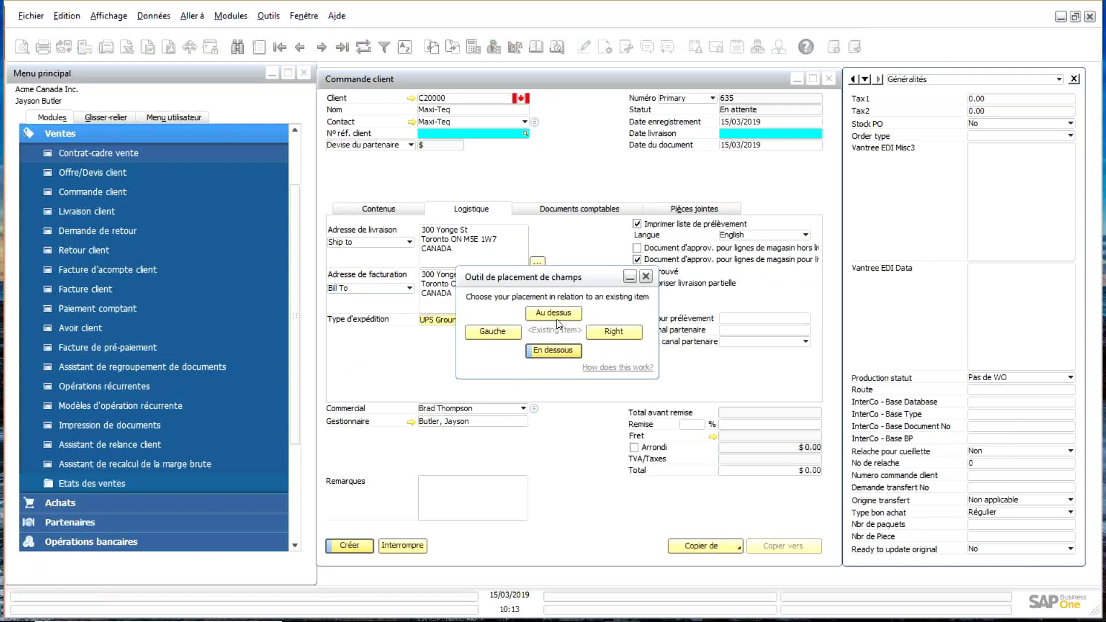
{"action": "left_click", "coordinate": [554, 351]}
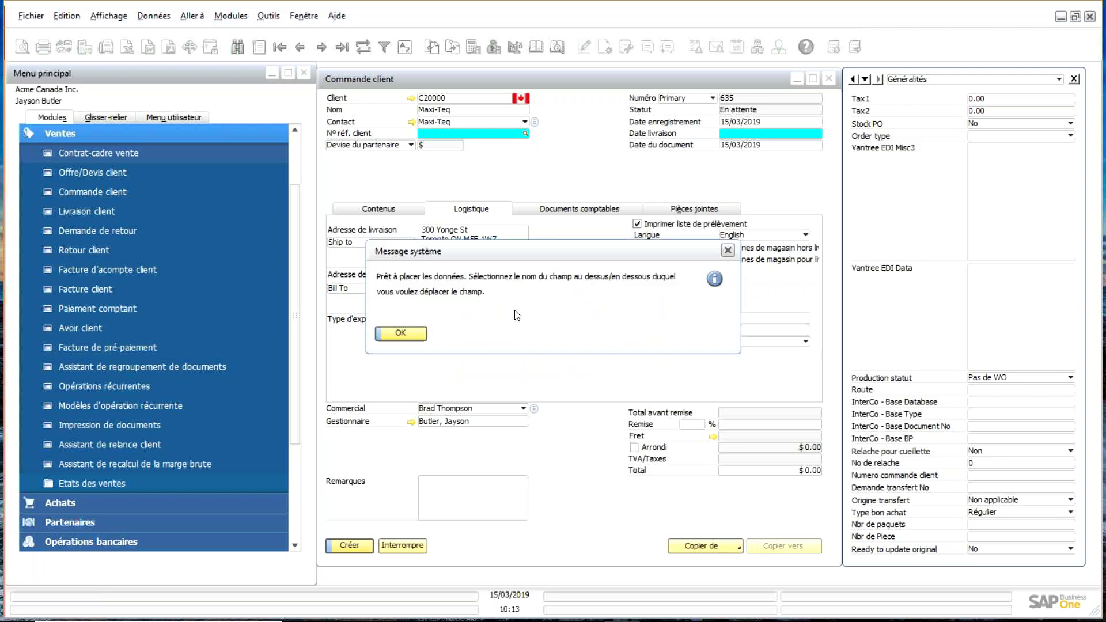
{"action": "left_click", "coordinate": [400, 333]}
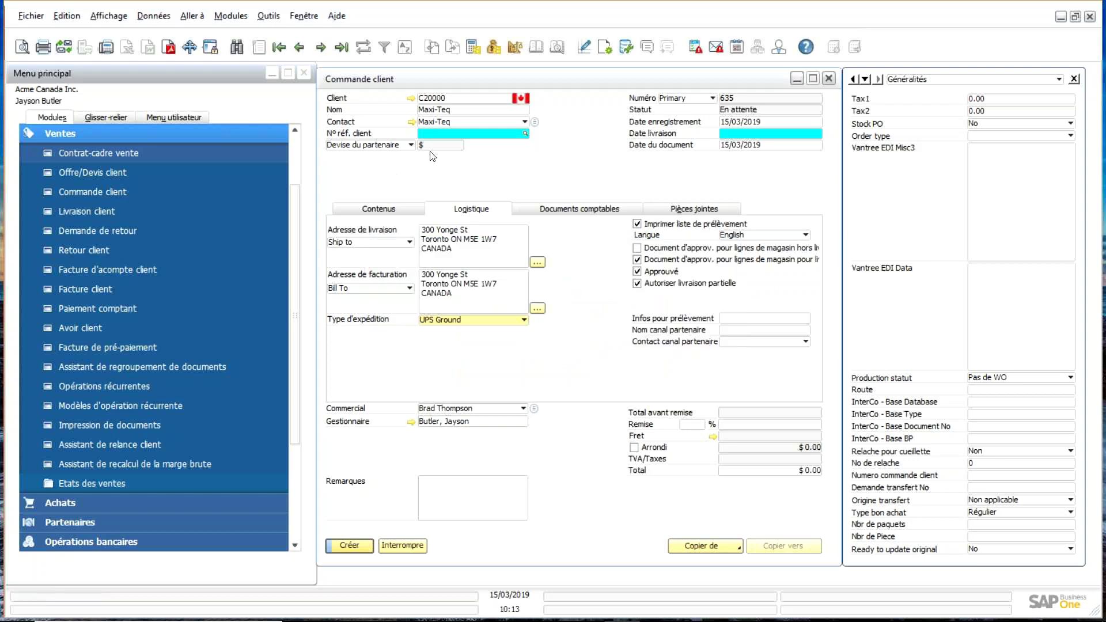
{"action": "left_click", "coordinate": [434, 147]}
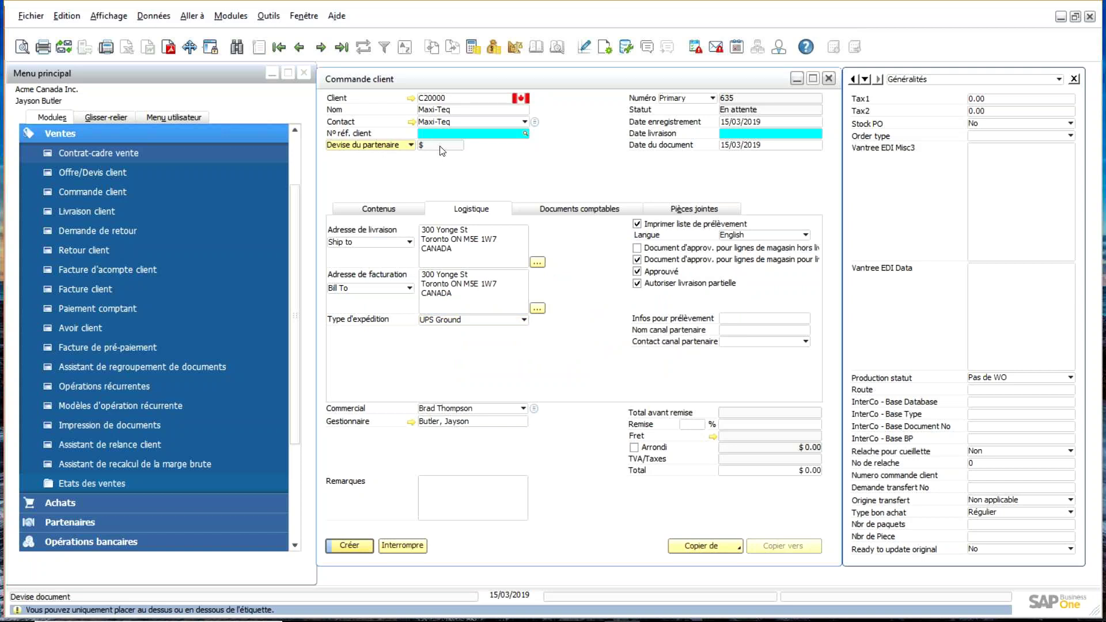
Try again to place the pending Type d'expédition field at the Devise du partenaire row and recheck its B1 Package d'ergonomie options.
{"action": "left_click", "coordinate": [438, 321]}
{"action": "right_click", "coordinate": [438, 327]}
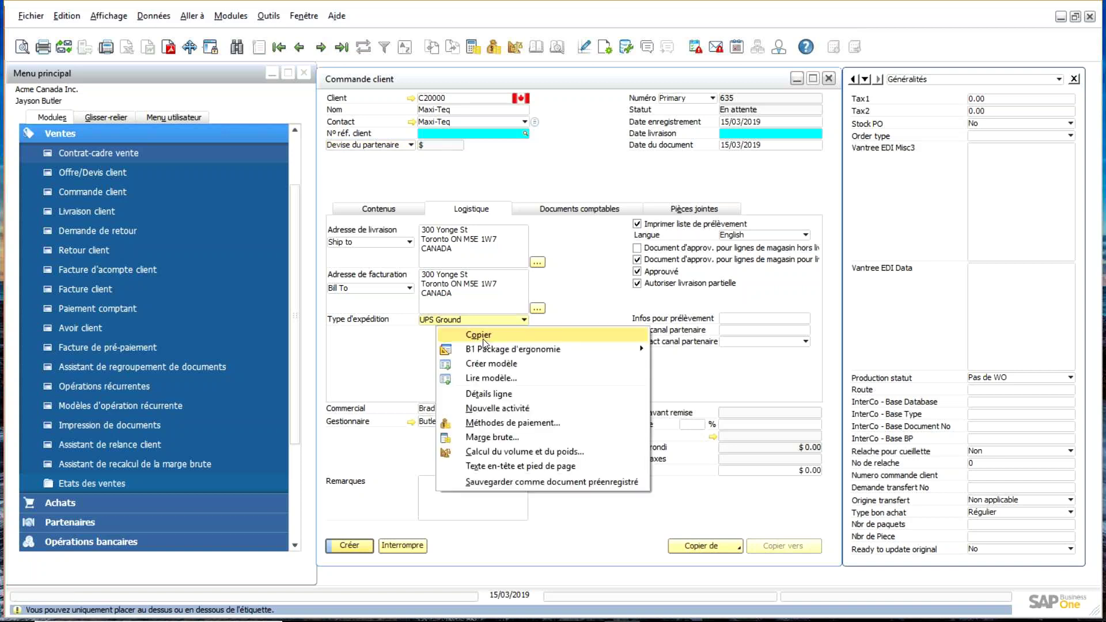
{"action": "mouse_move", "coordinate": [490, 349]}
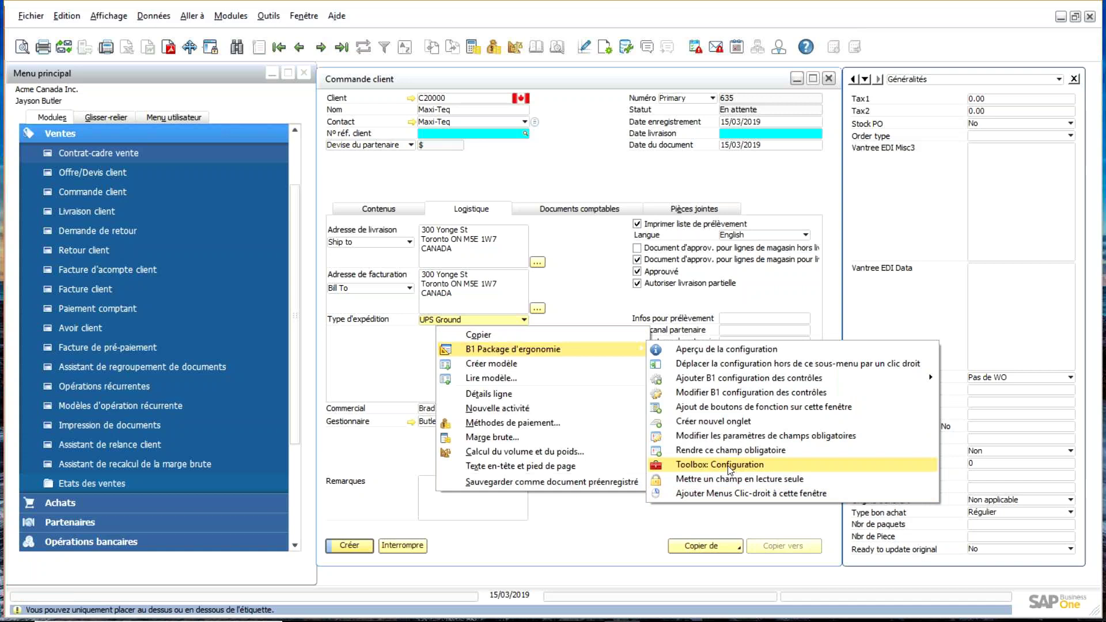
{"action": "left_click", "coordinate": [391, 148]}
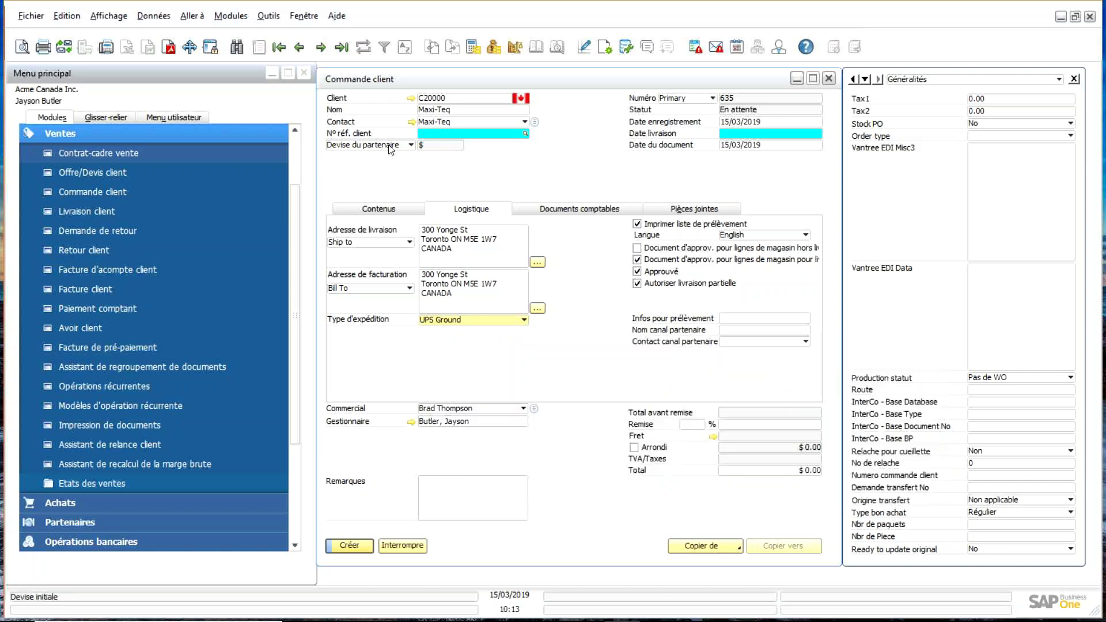
{"action": "left_click_drag", "start_coordinate": [391, 148], "coordinate": [445, 148]}
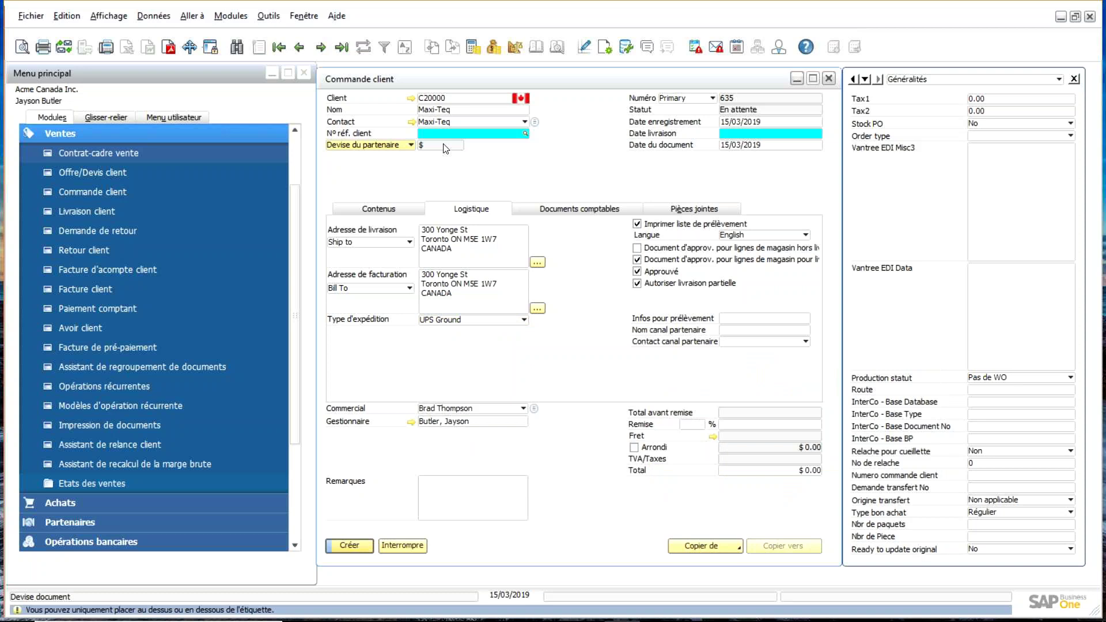
{"action": "right_click", "coordinate": [440, 321]}
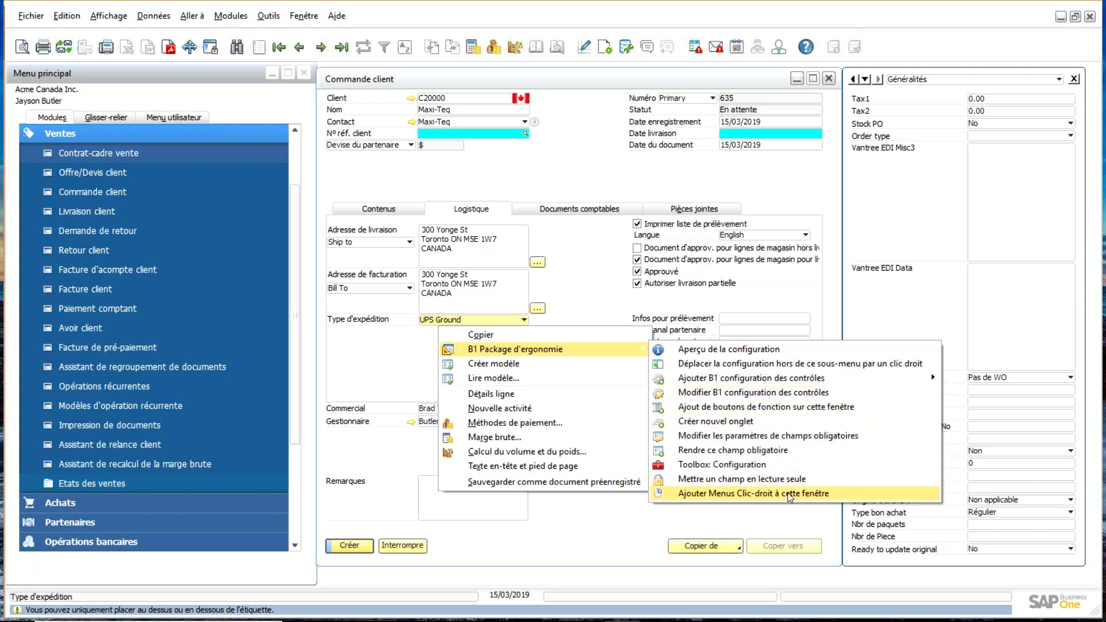
{"action": "left_click", "coordinate": [614, 188]}
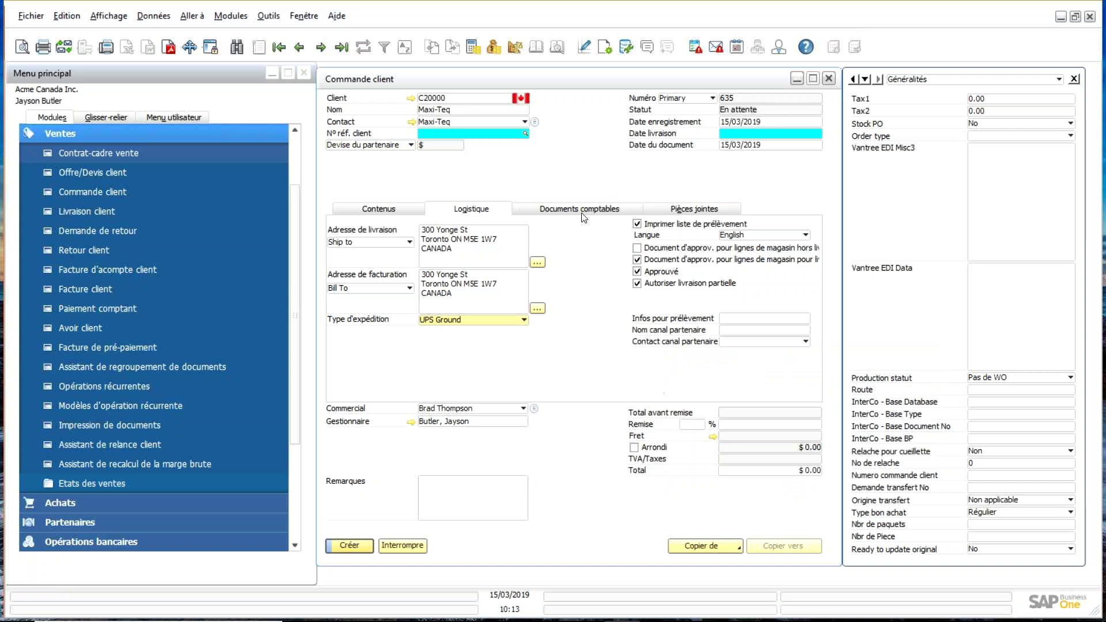
Reopen a blank Commande client and move the Type d'expédition field from Logistique to below Date du document in the header.
{"action": "left_click", "coordinate": [406, 544]}
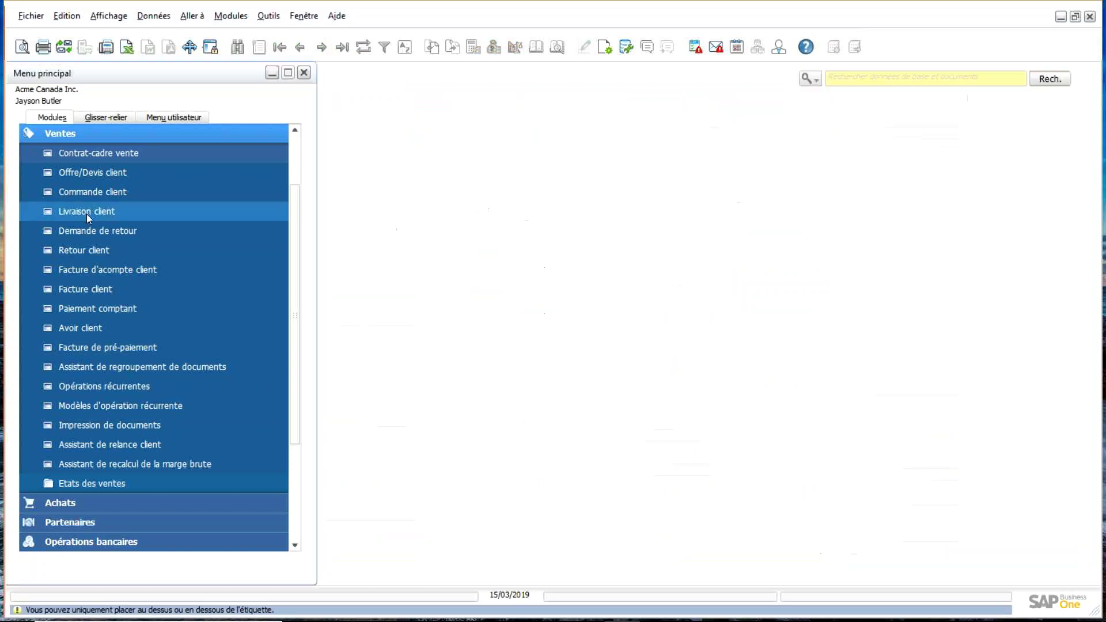
{"action": "left_click", "coordinate": [99, 194]}
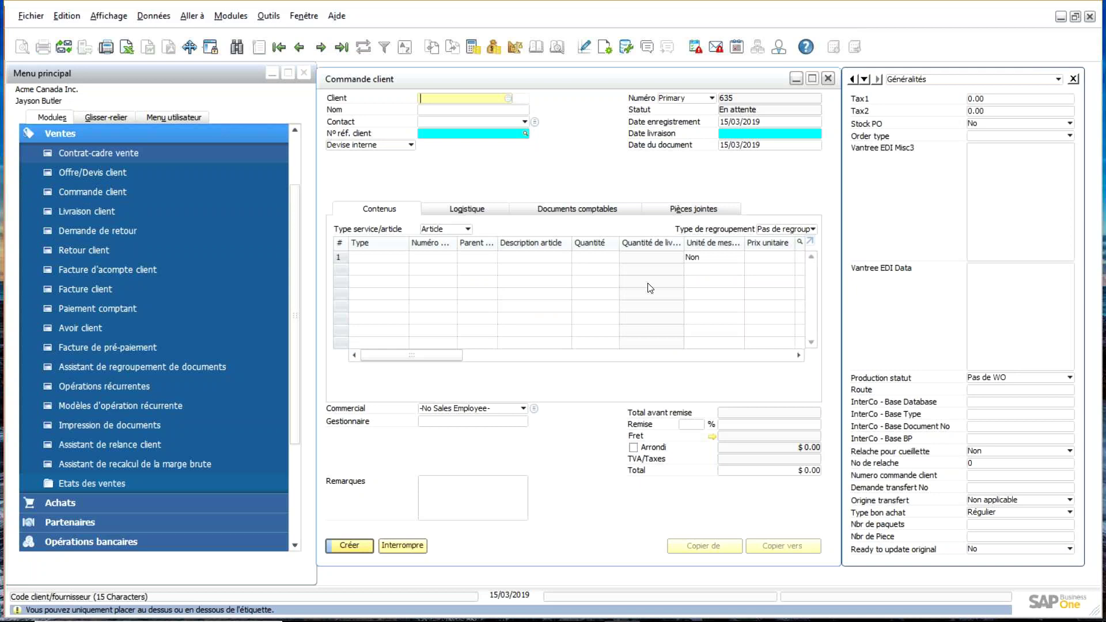
{"action": "left_click", "coordinate": [487, 211]}
{"action": "right_click", "coordinate": [433, 322]}
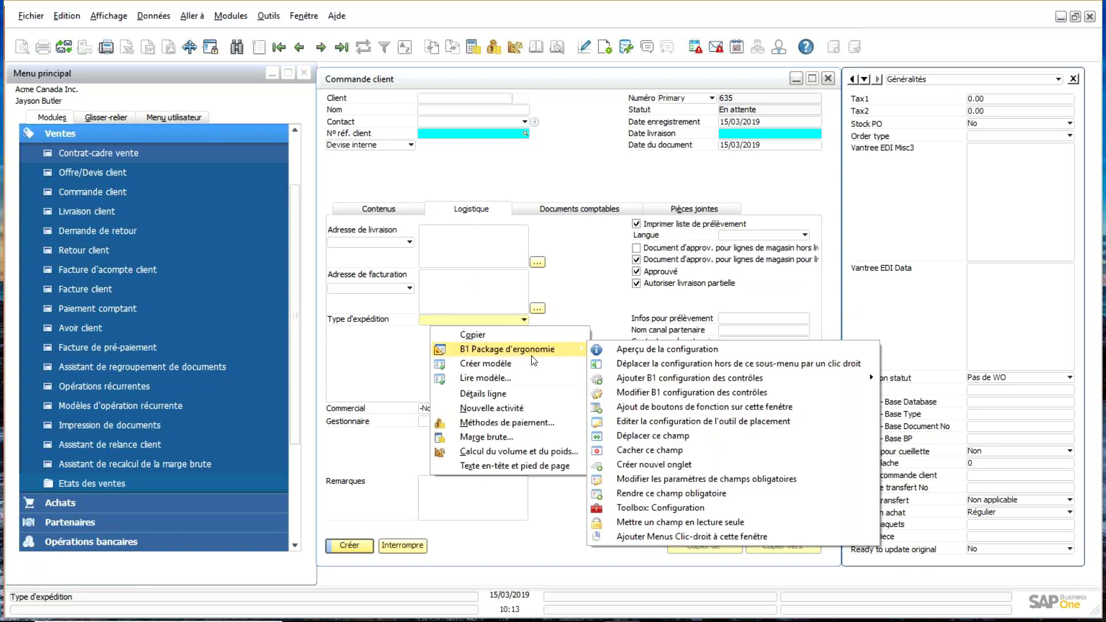
{"action": "left_click", "coordinate": [637, 441]}
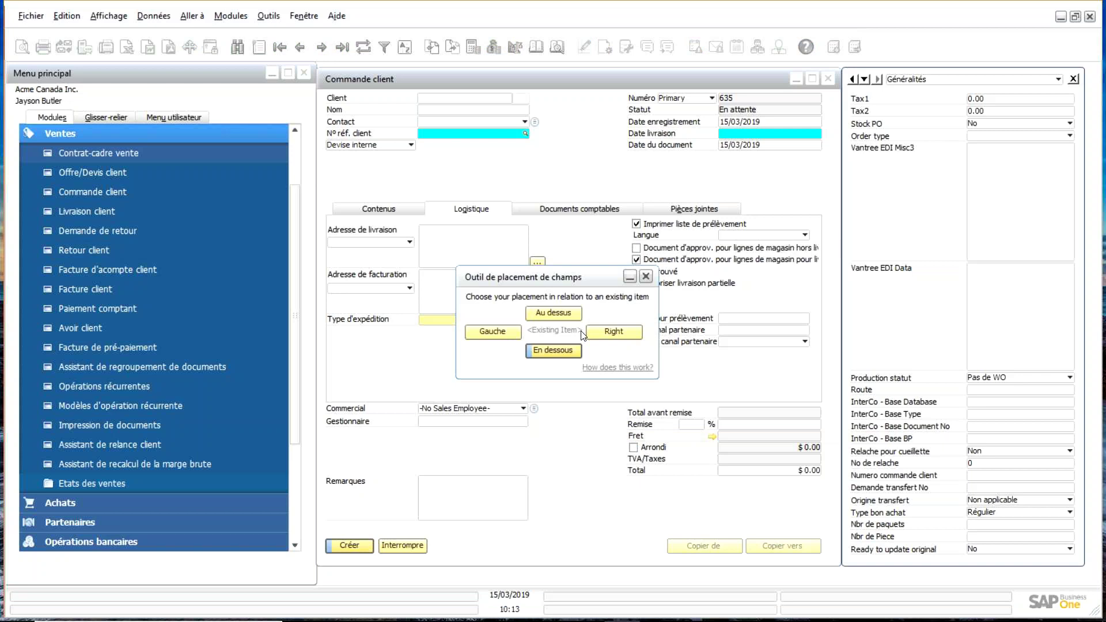
{"action": "left_click", "coordinate": [557, 353]}
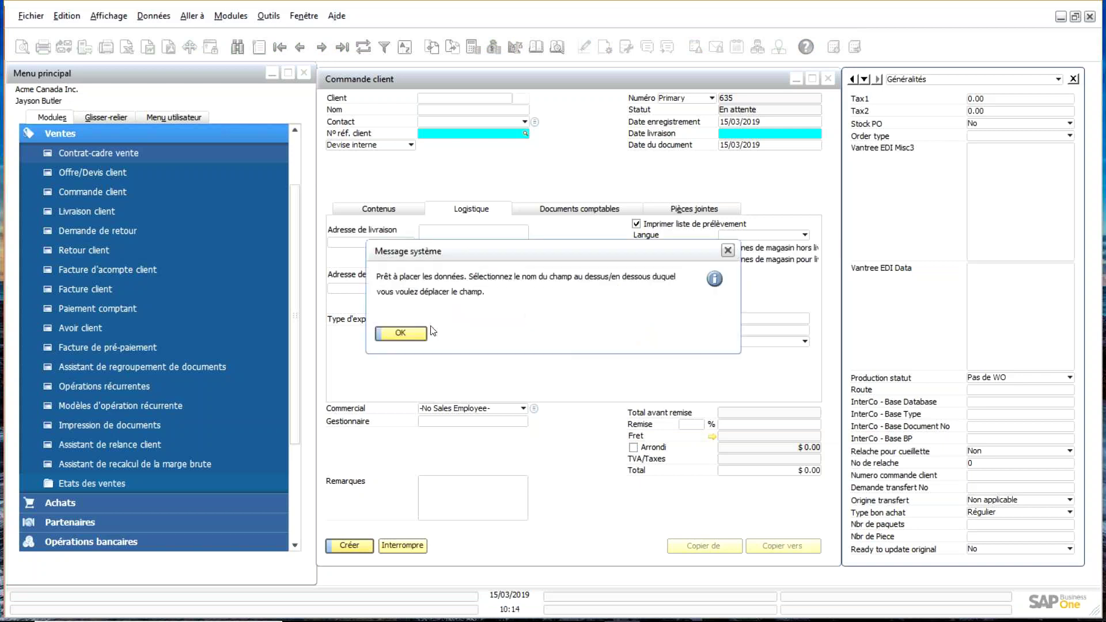
{"action": "left_click", "coordinate": [401, 334]}
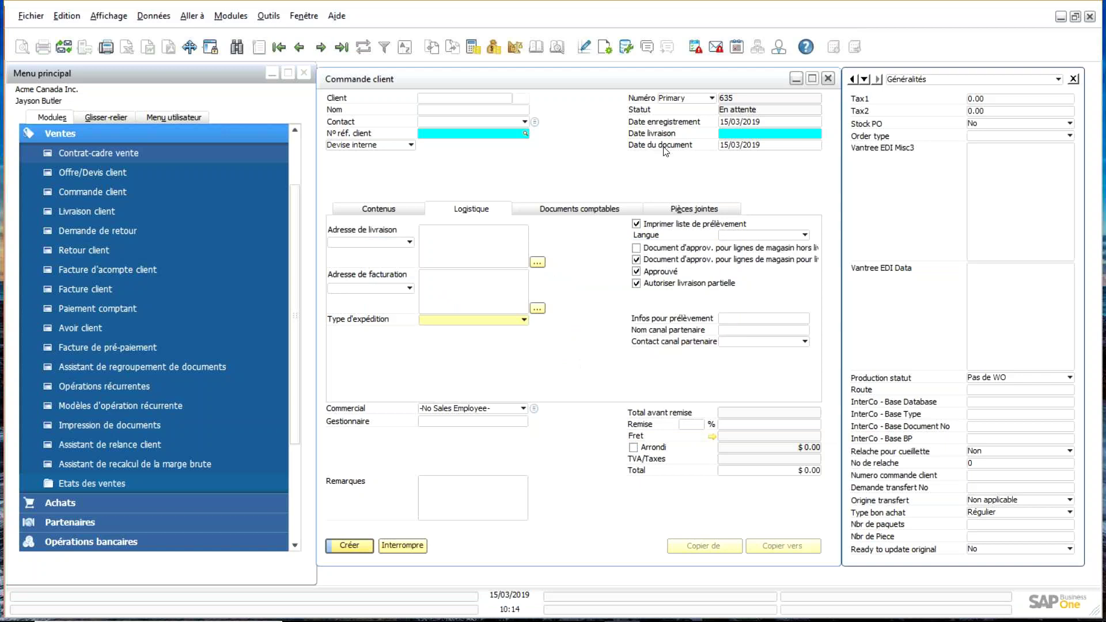
{"action": "left_click_drag", "start_coordinate": [665, 151], "coordinate": [662, 155]}
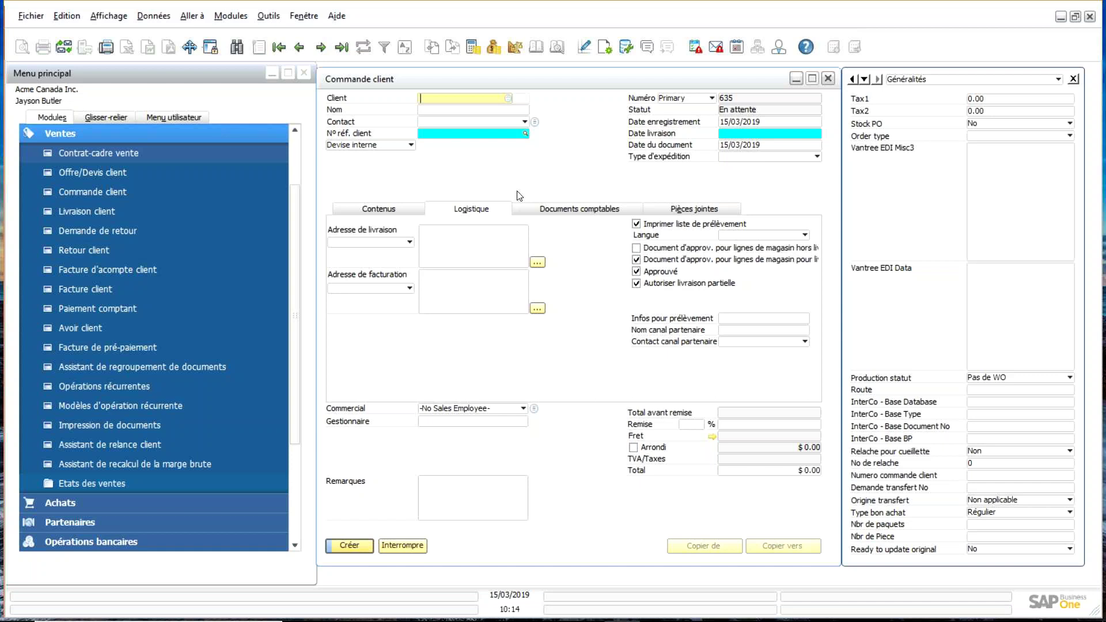
Add the Production statut user field to the main order window below Gestionnaire and check its list of choices.
{"action": "left_click", "coordinate": [401, 211]}
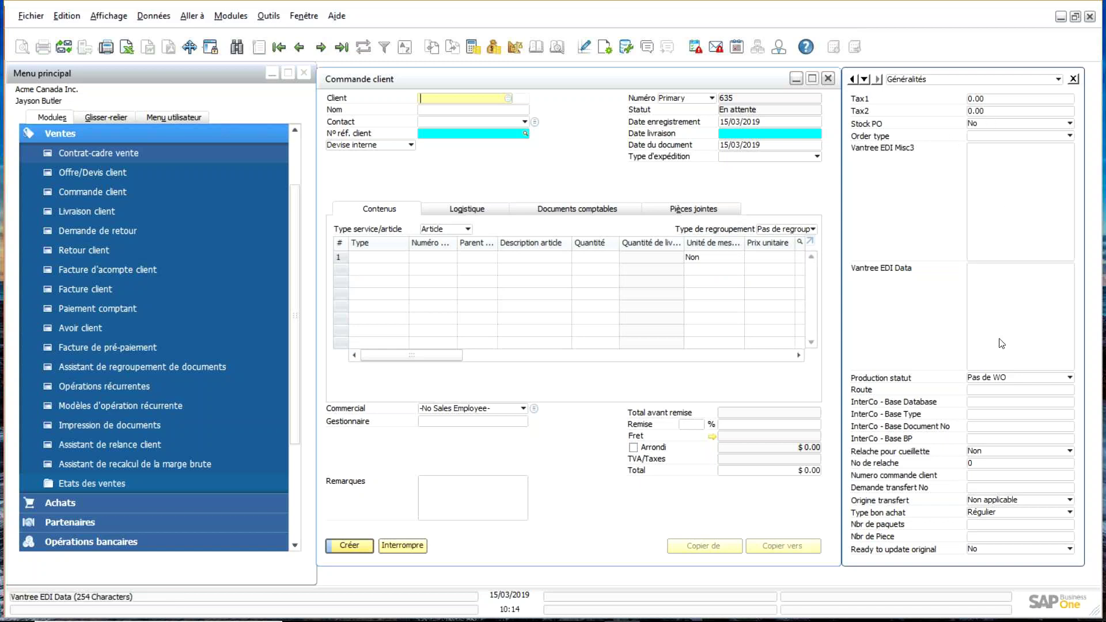
{"action": "left_click", "coordinate": [1016, 379]}
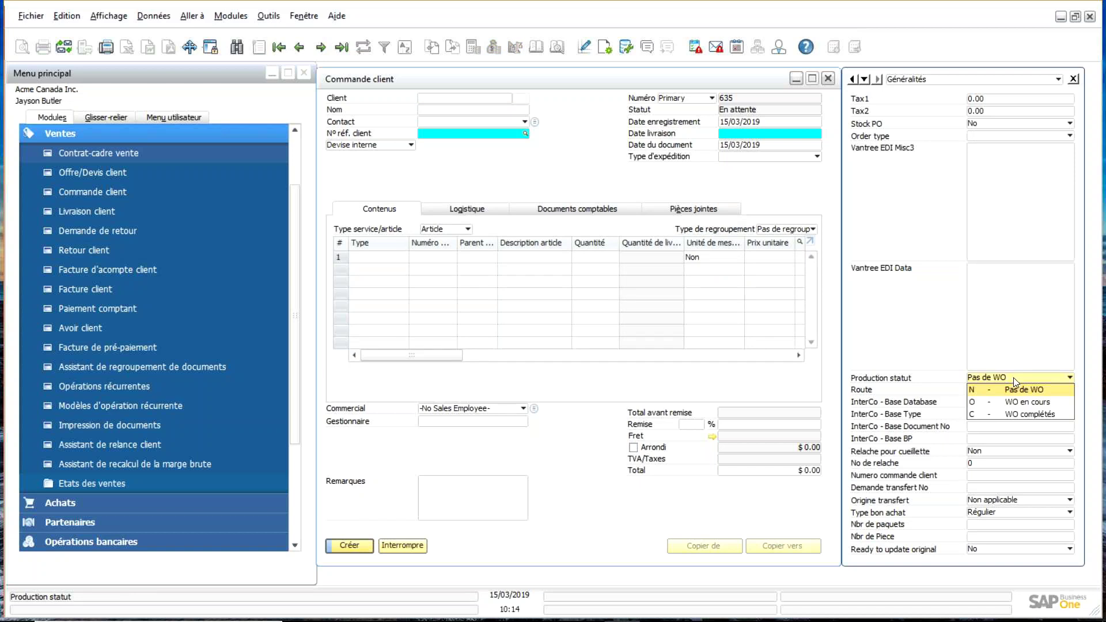
{"action": "left_click", "coordinate": [1015, 379]}
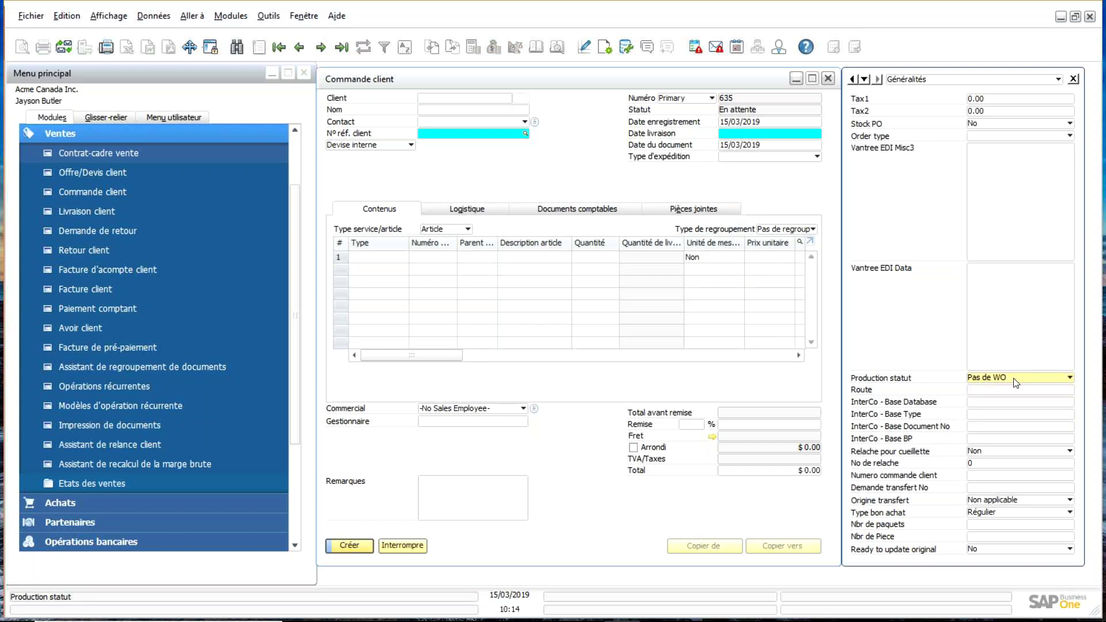
{"action": "right_click", "coordinate": [1016, 383]}
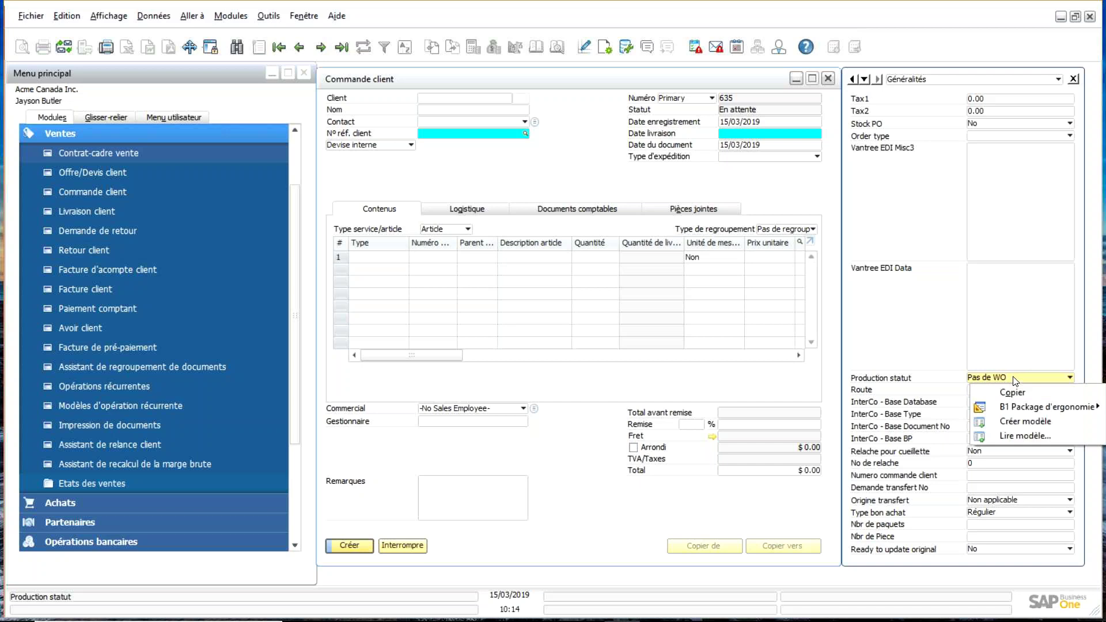
{"action": "mouse_move", "coordinate": [1031, 411]}
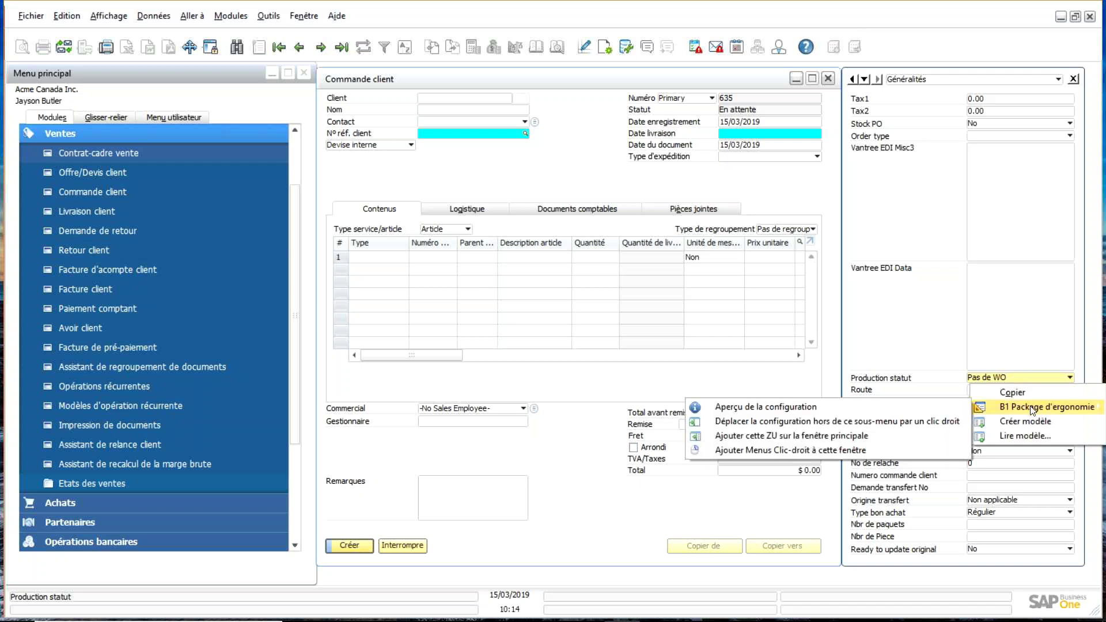
{"action": "left_click", "coordinate": [820, 439]}
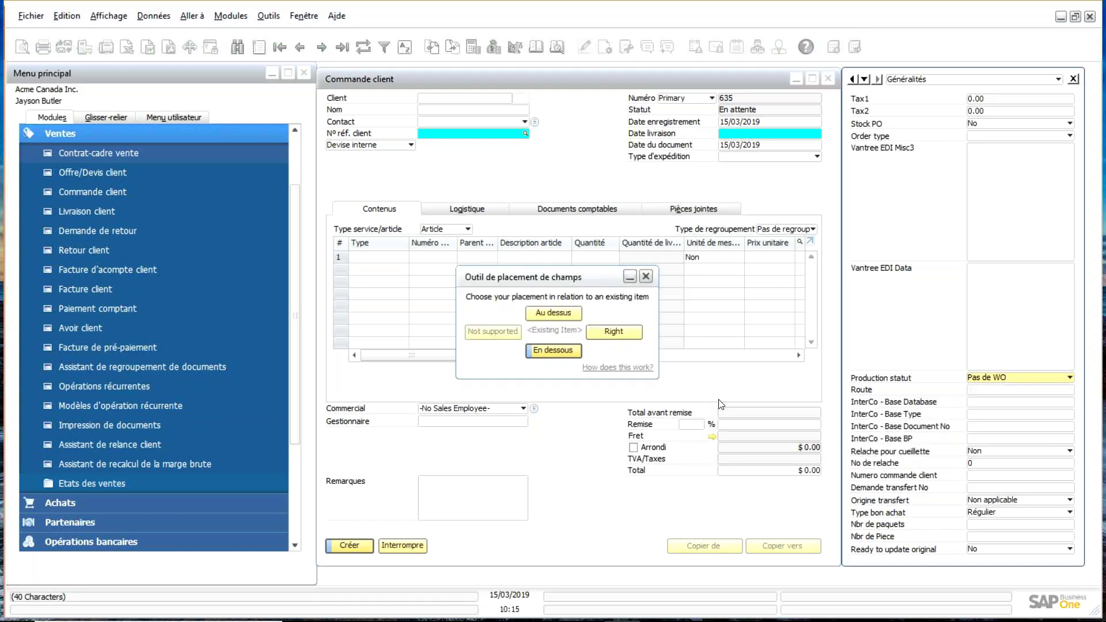
{"action": "left_click", "coordinate": [553, 350]}
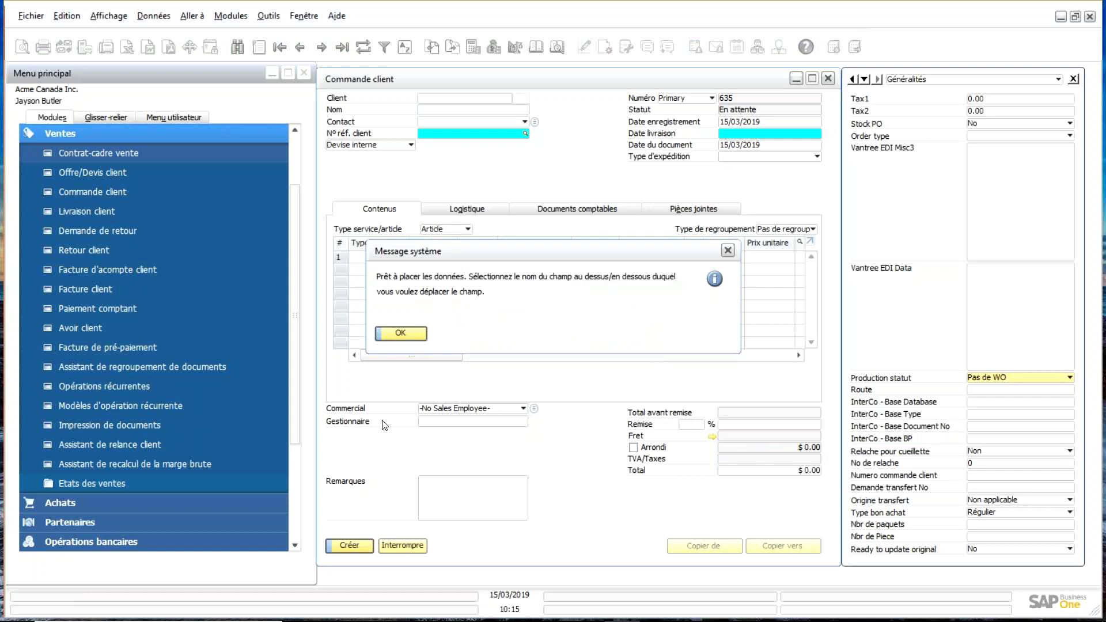
{"action": "left_click", "coordinate": [400, 334]}
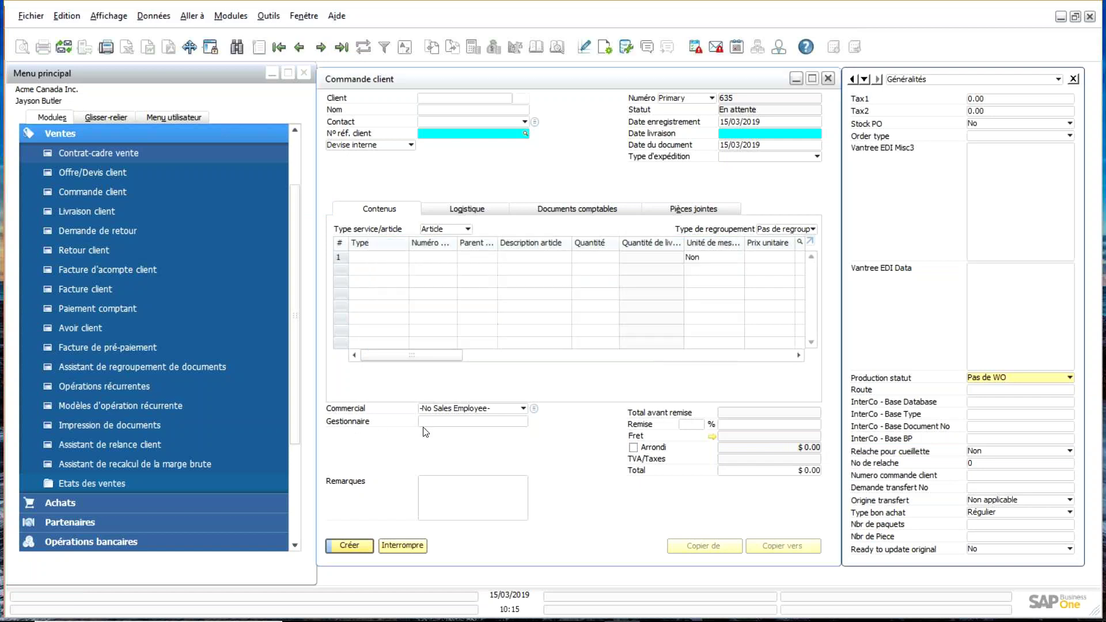
{"action": "left_click", "coordinate": [423, 427]}
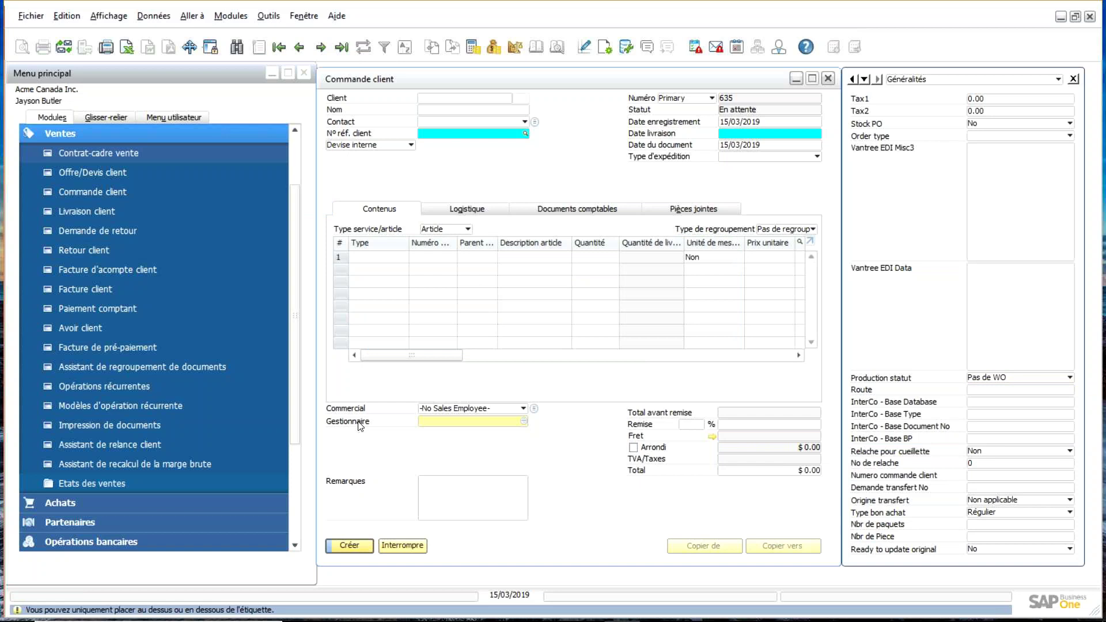
{"action": "left_click_drag", "start_coordinate": [359, 427], "coordinate": [360, 429]}
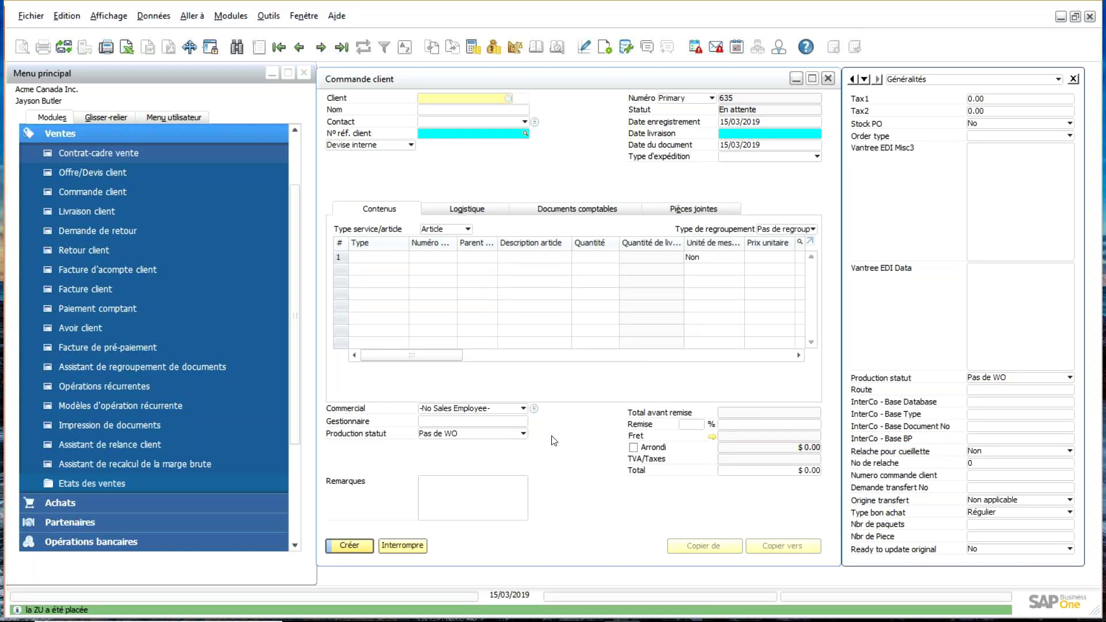
{"action": "left_click", "coordinate": [524, 434]}
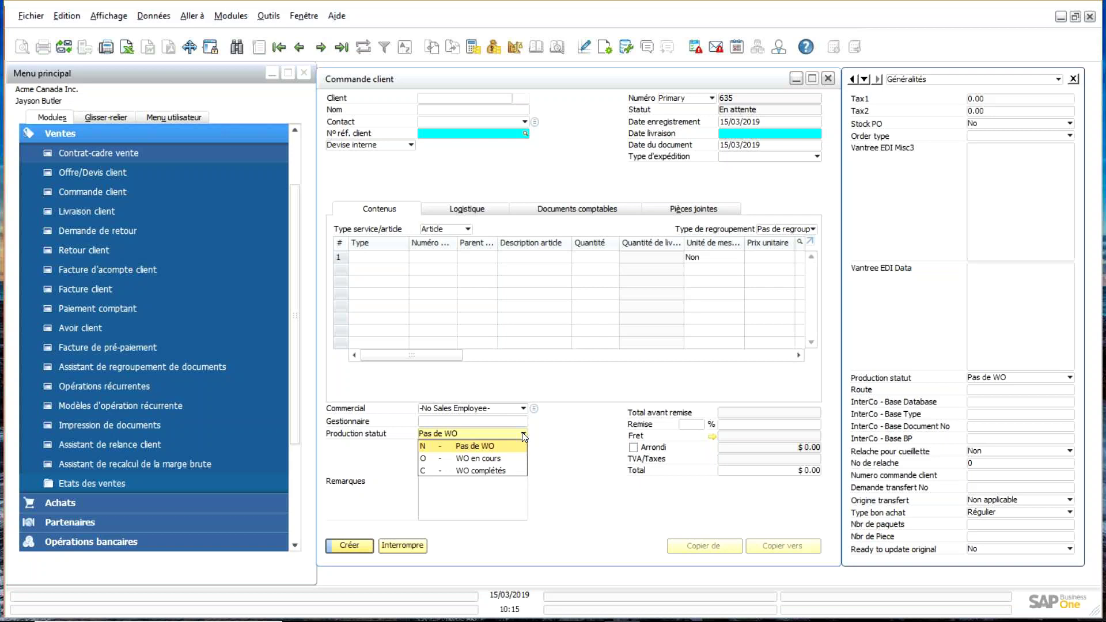
{"action": "left_click", "coordinate": [540, 449]}
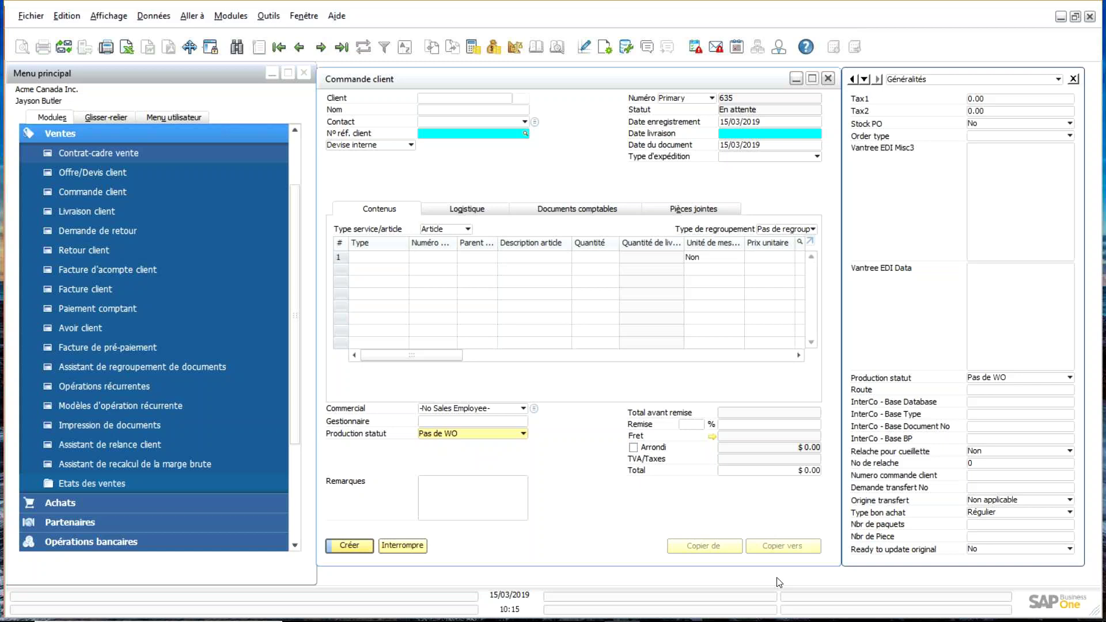
Place the Vantree EDI Misc3 user field on the order's Logistique section, below Adresse de facturation.
{"action": "left_click", "coordinate": [1008, 159]}
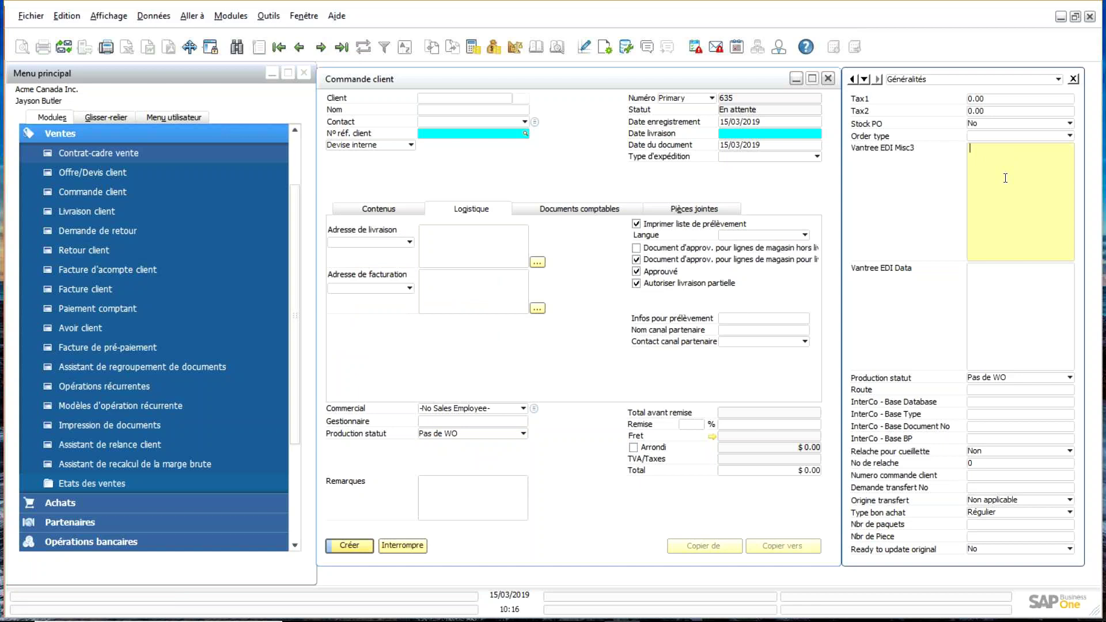
{"action": "right_click", "coordinate": [1005, 166]}
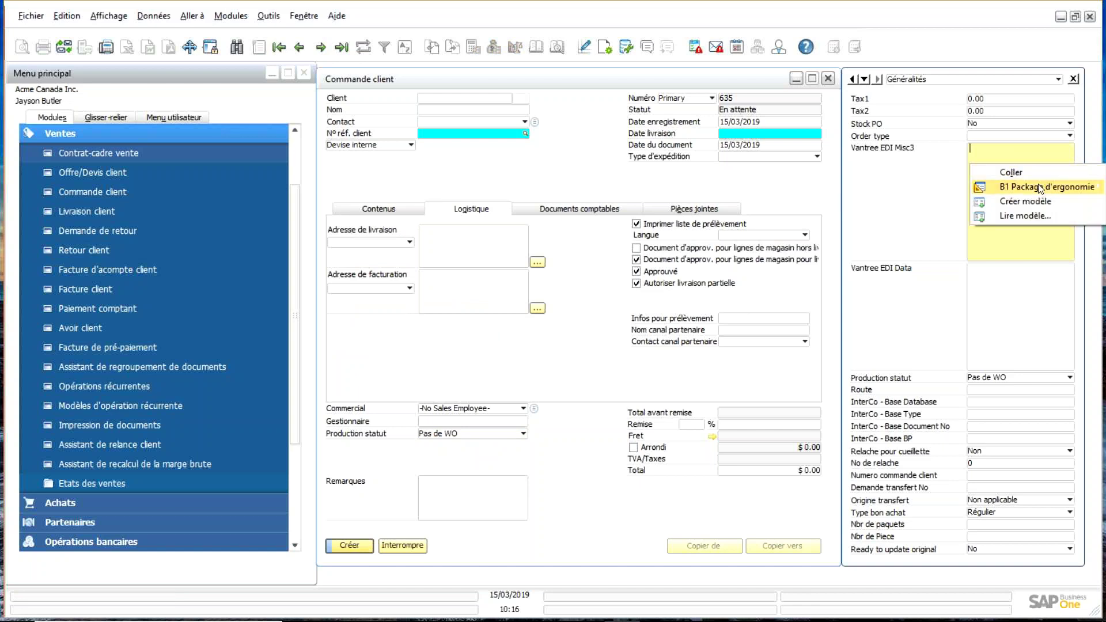
{"action": "mouse_move", "coordinate": [1040, 189]}
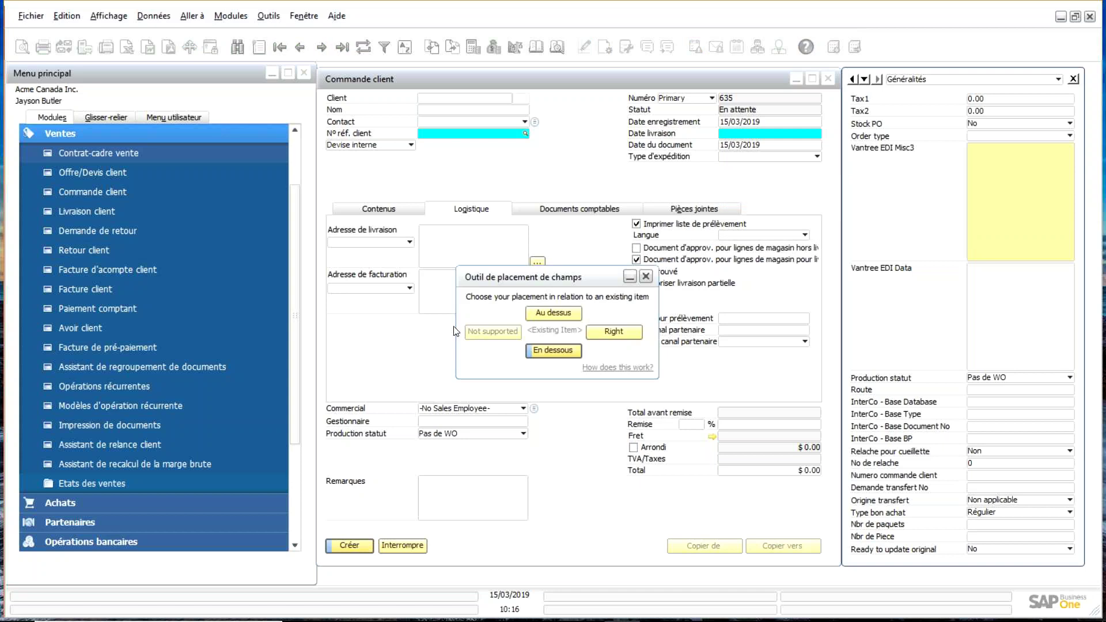
{"action": "left_click", "coordinate": [555, 351]}
{"action": "left_click", "coordinate": [400, 334]}
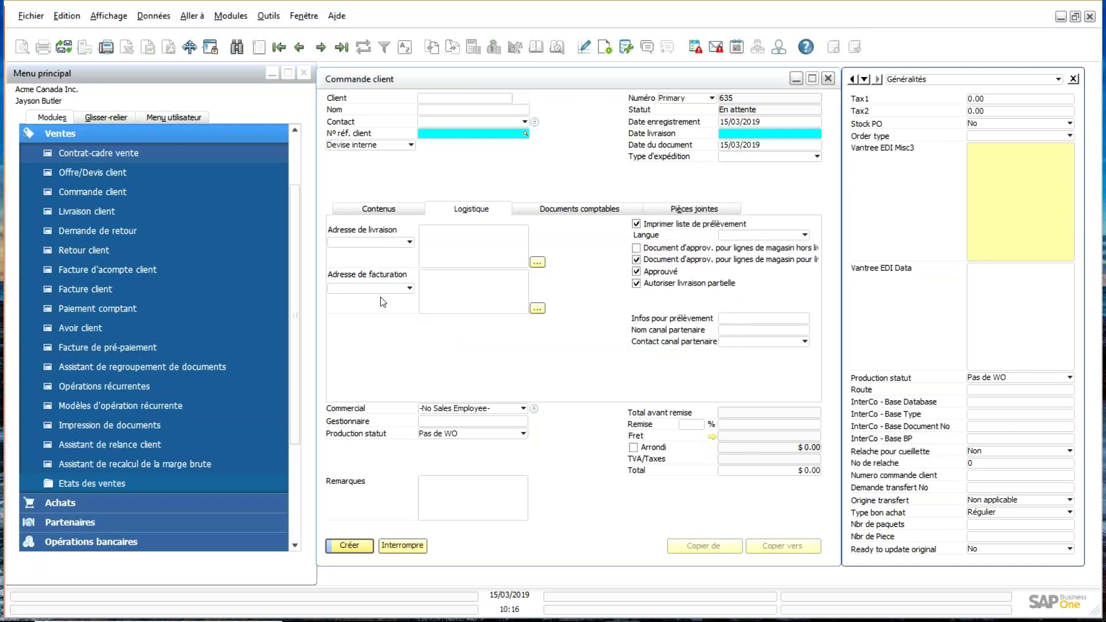
{"action": "left_click_drag", "start_coordinate": [378, 296], "coordinate": [384, 332]}
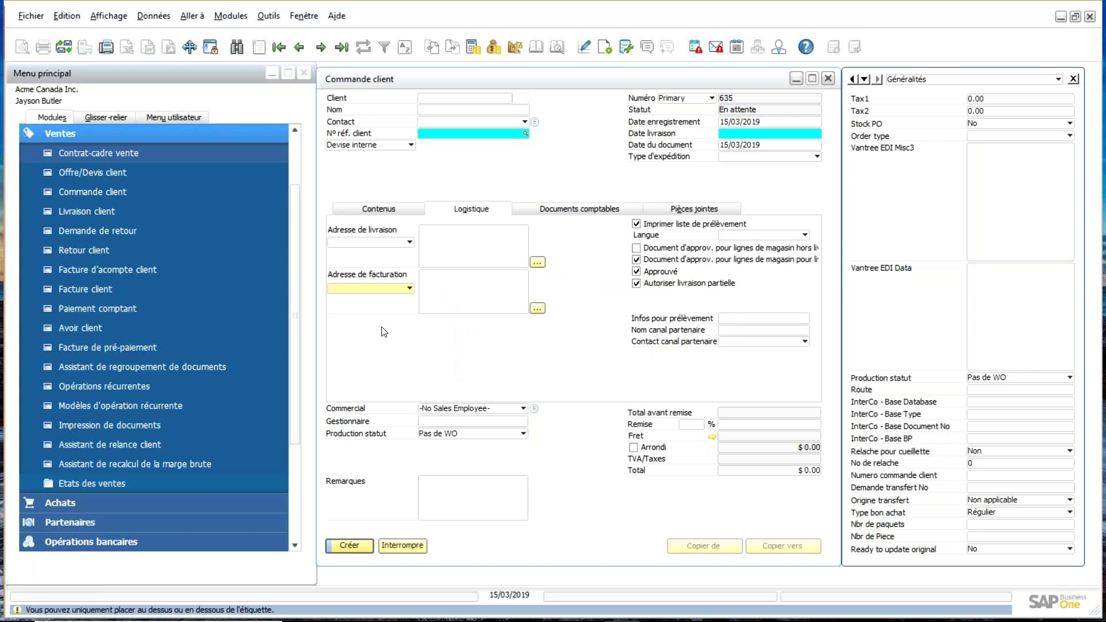
{"action": "double_click", "coordinate": [427, 303]}
{"action": "key", "text": "Escape"}
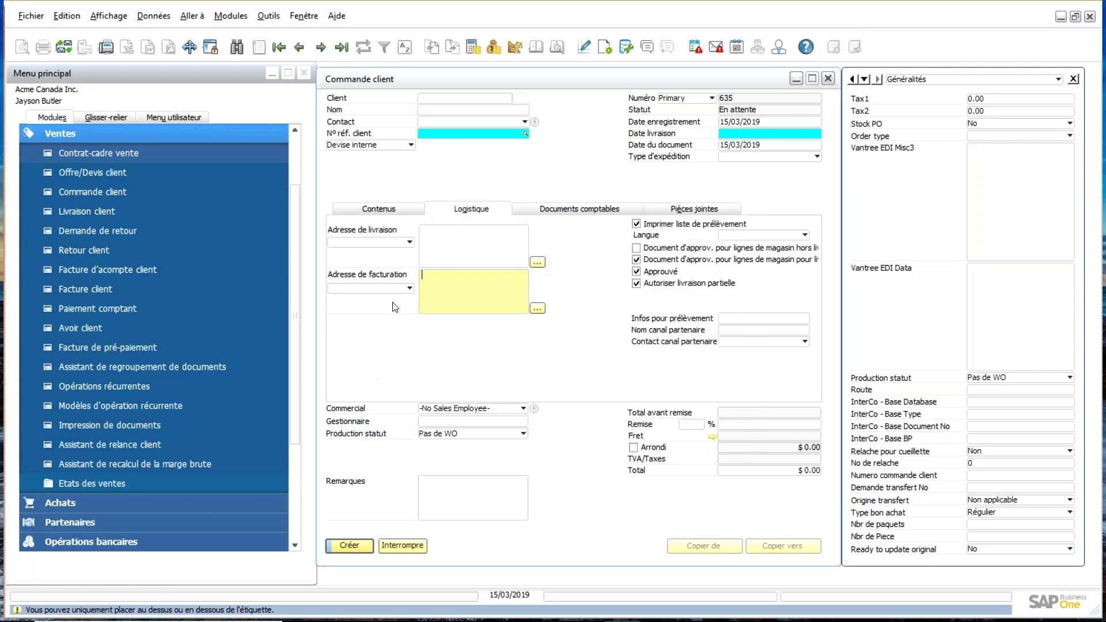
{"action": "left_click_drag", "start_coordinate": [364, 280], "coordinate": [364, 280]}
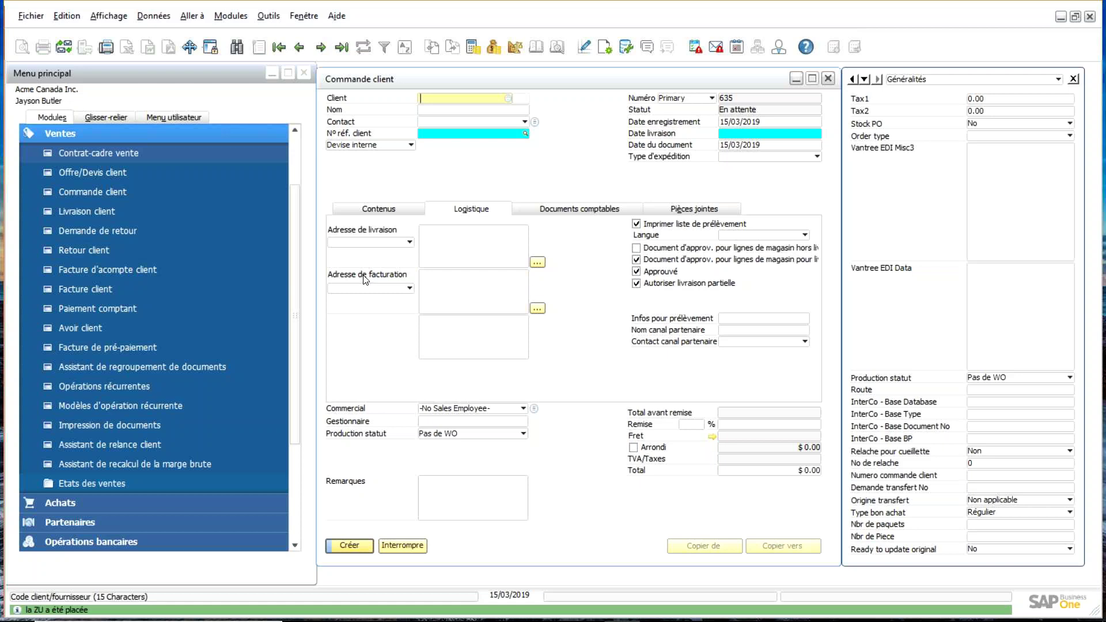
Review the B1 Package d'ergonomie options of the text field placed under Adresse de facturation and compare it with the original Vantree EDI Misc3 field.
{"action": "left_click", "coordinate": [462, 353]}
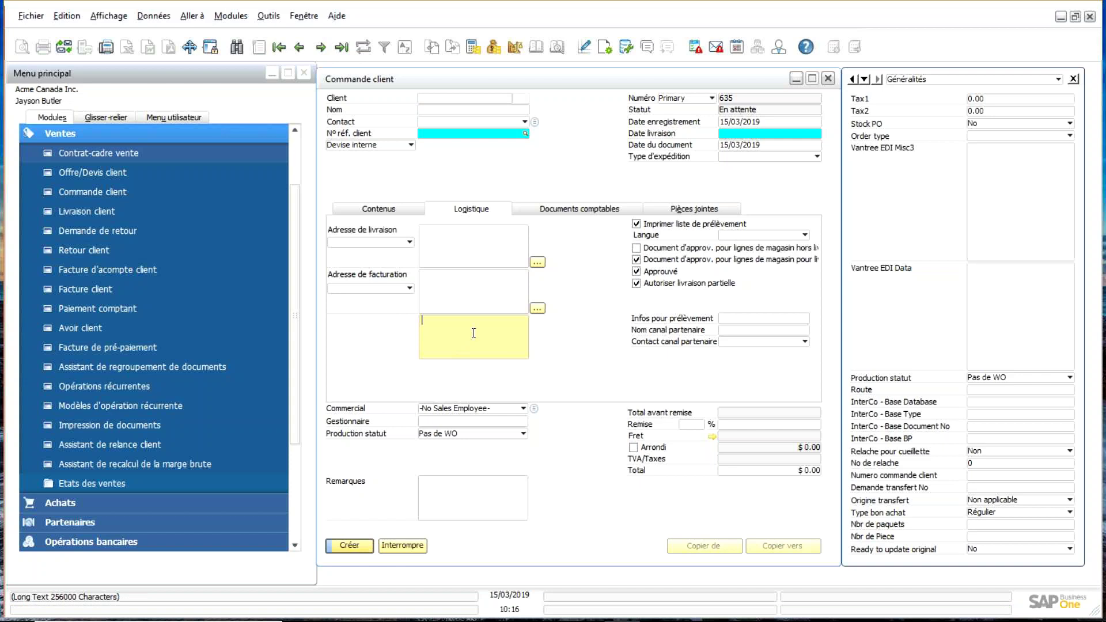
{"action": "right_click", "coordinate": [474, 334]}
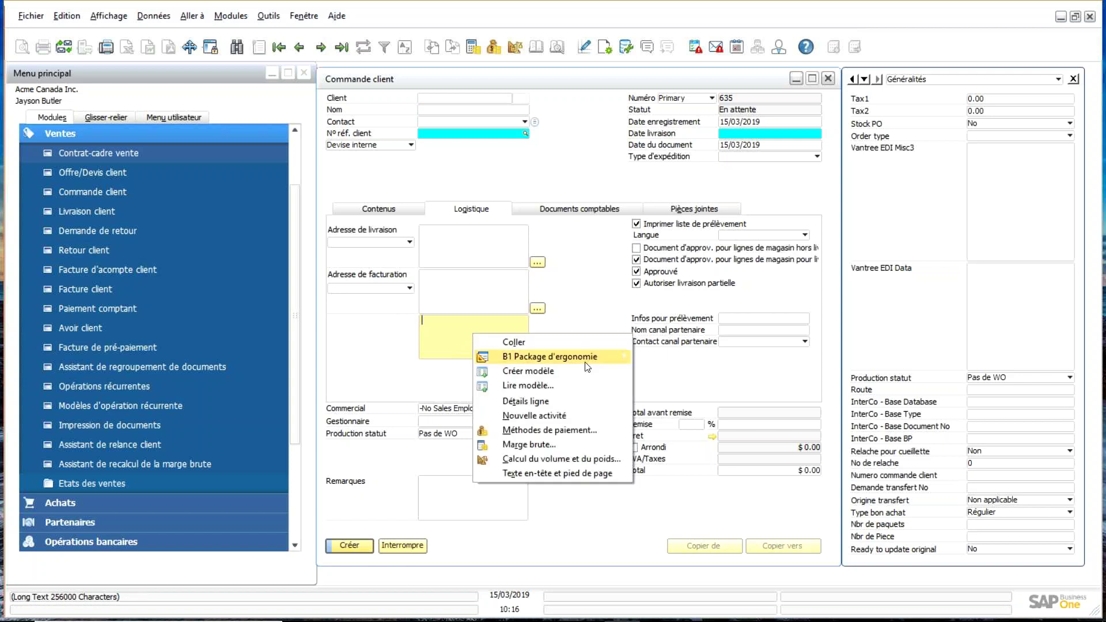
{"action": "mouse_move", "coordinate": [588, 360]}
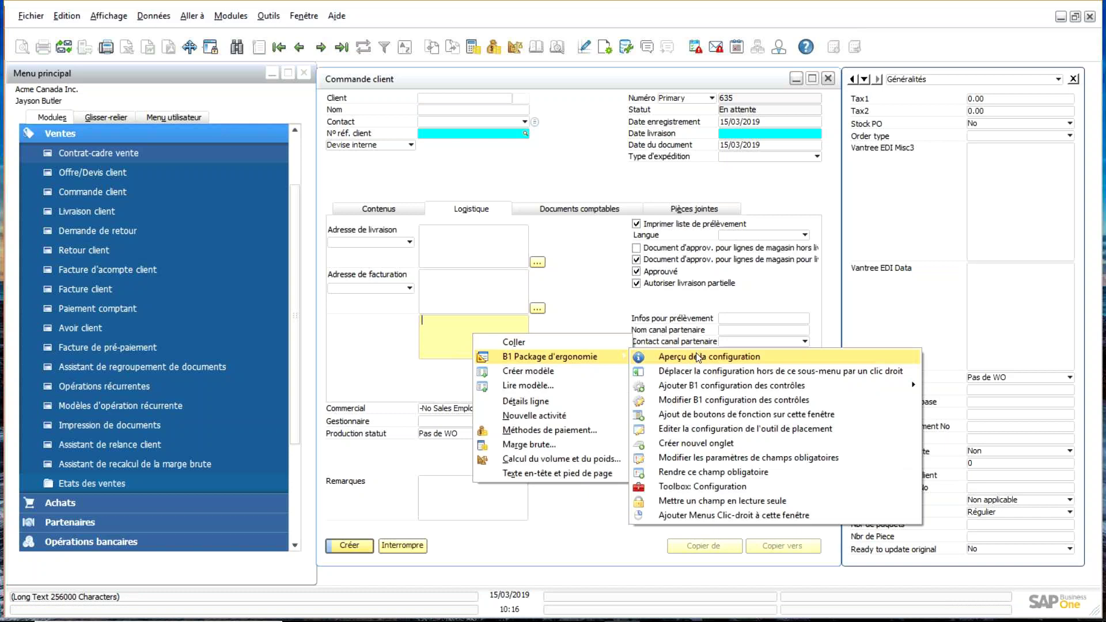
{"action": "left_click", "coordinate": [699, 358]}
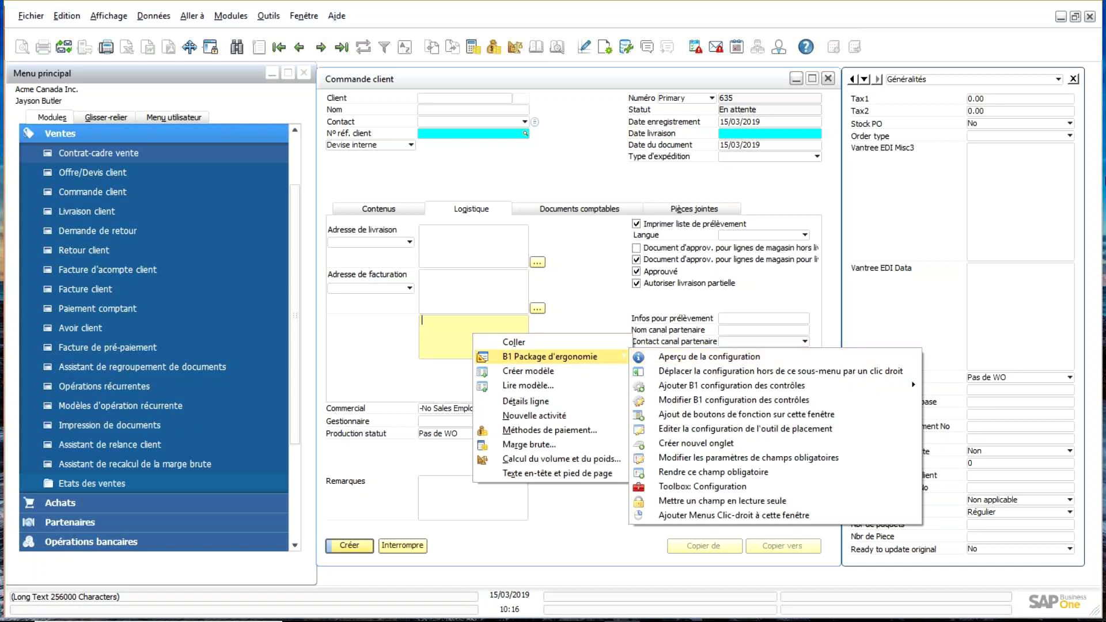
{"action": "left_click", "coordinate": [1008, 214]}
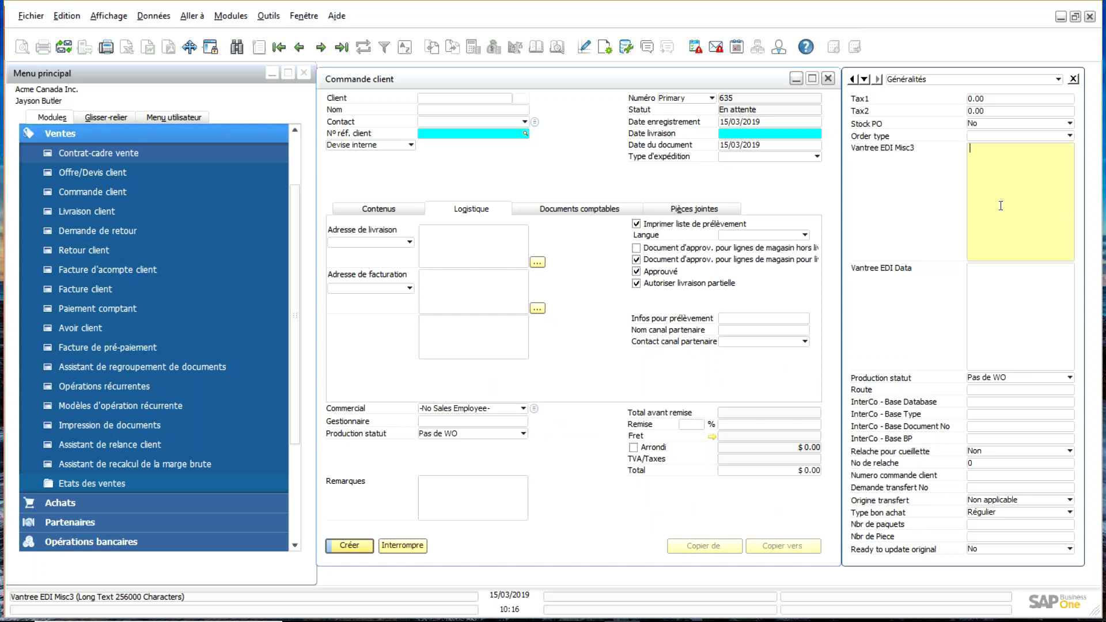
Set the custom Vantree EDI Misc3 field's width to 40 and height to 30 in the order form's placement configuration.
{"action": "right_click", "coordinate": [484, 341]}
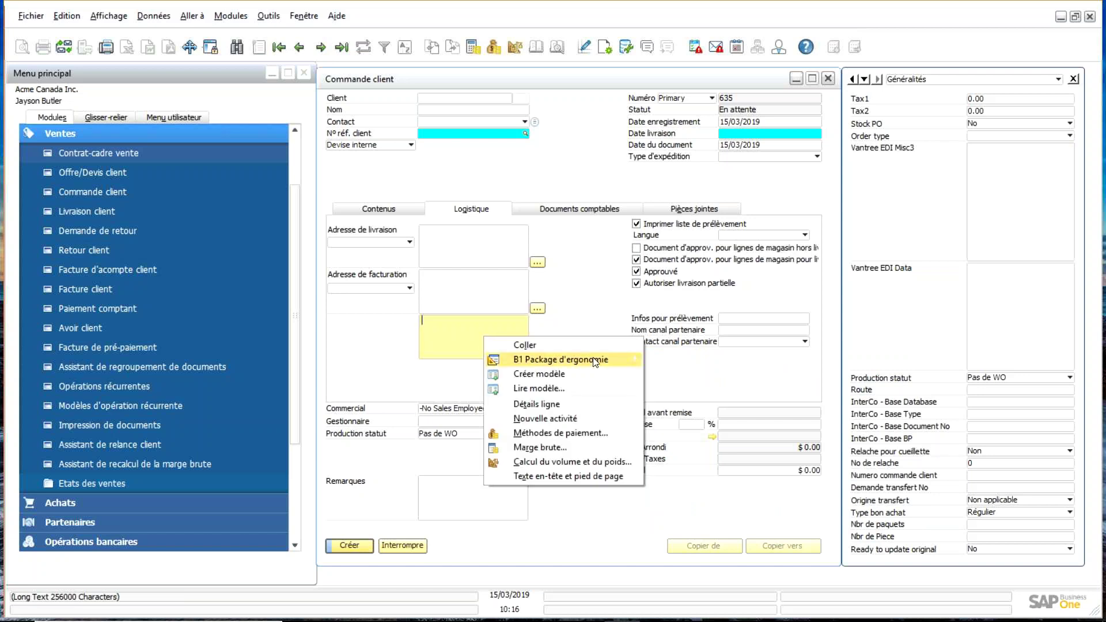
{"action": "mouse_move", "coordinate": [595, 362]}
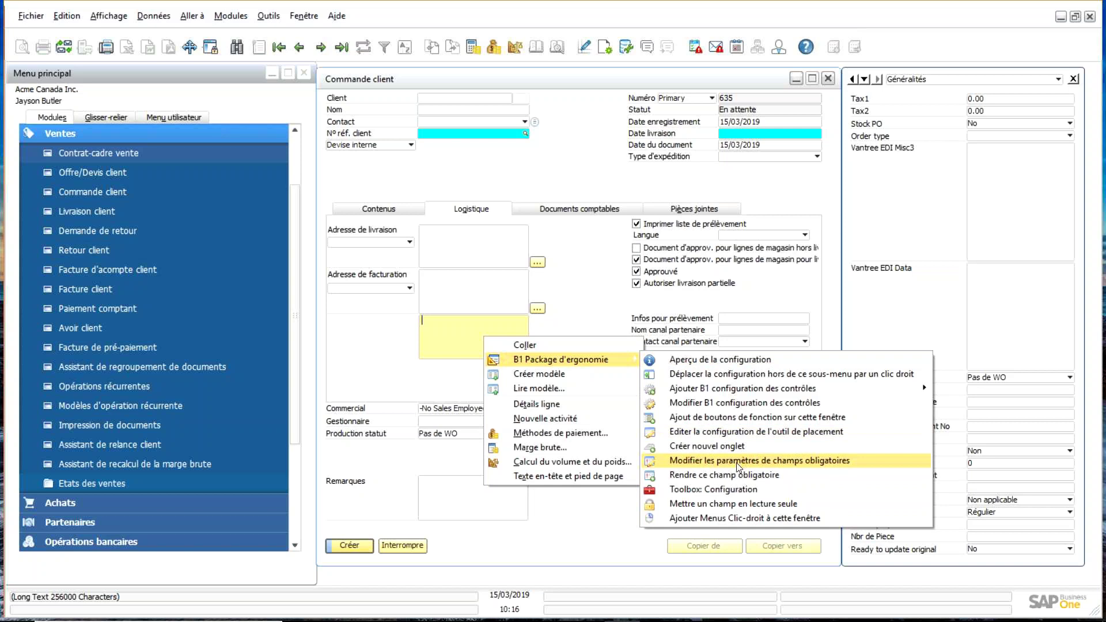
{"action": "left_click", "coordinate": [747, 432]}
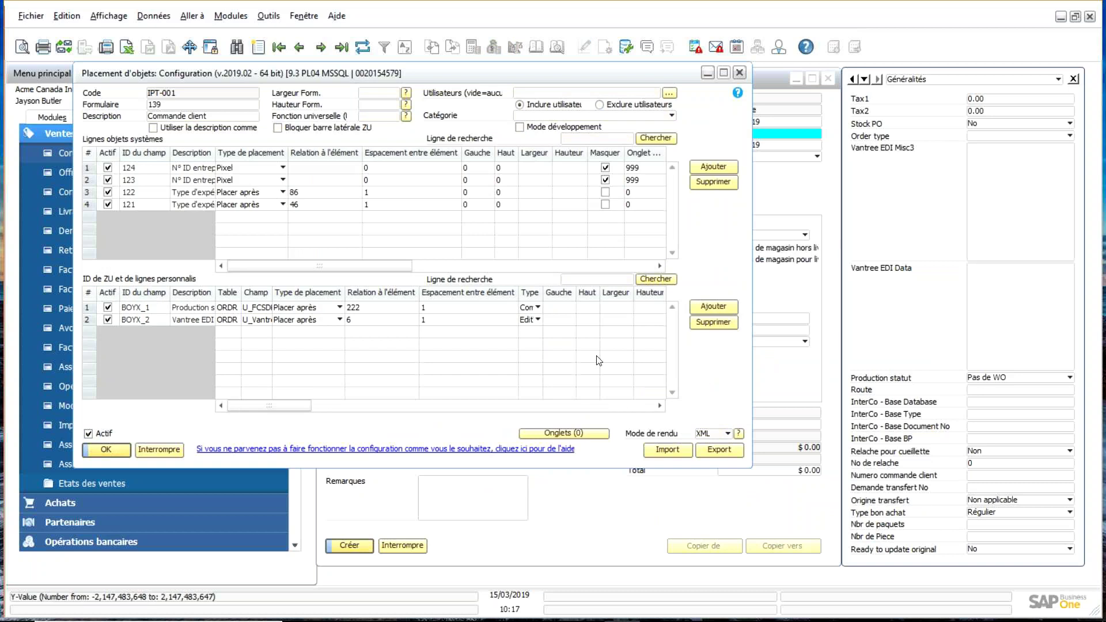
{"action": "left_click_drag", "start_coordinate": [282, 410], "coordinate": [337, 410]}
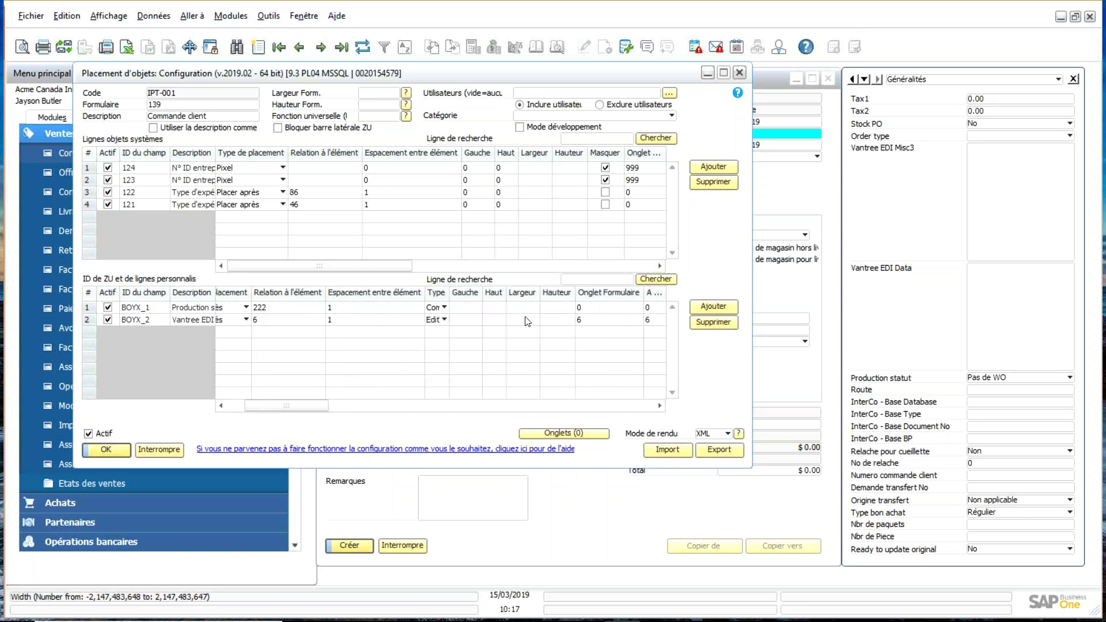
{"action": "left_click", "coordinate": [527, 321]}
{"action": "type", "text": "19"}
{"action": "key", "text": "Tab"}
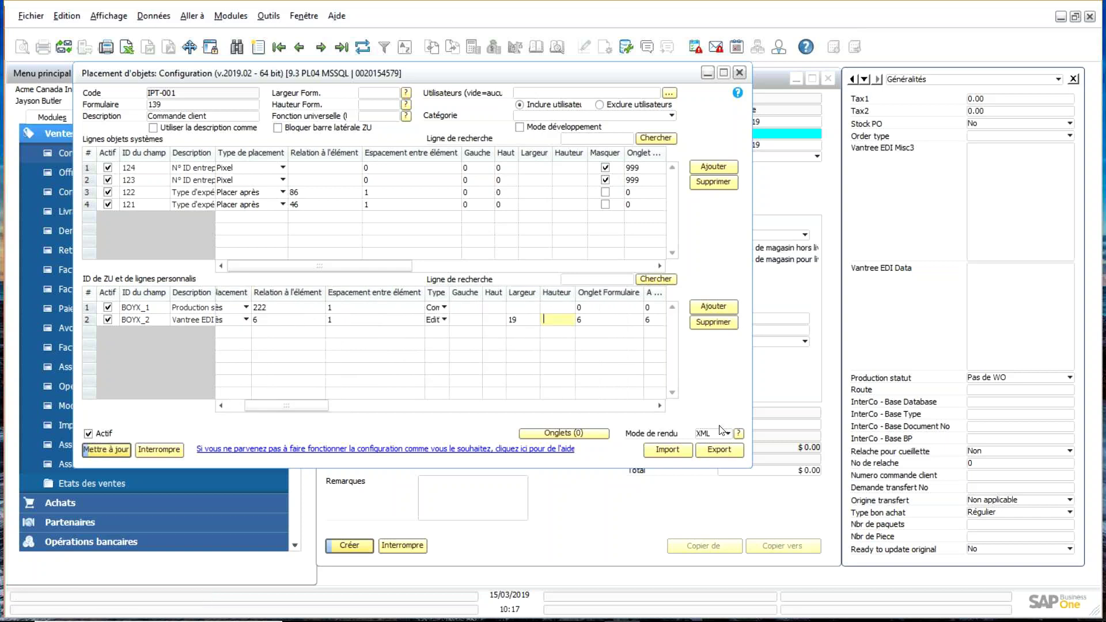
{"action": "key", "text": "shift+Tab"}
{"action": "type", "text": "2"}
{"action": "key", "text": "BackSpace"}
{"action": "type", "text": "40"}
{"action": "key", "text": "Tab"}
{"action": "type", "text": "30"}
{"action": "key", "text": "Tab"}
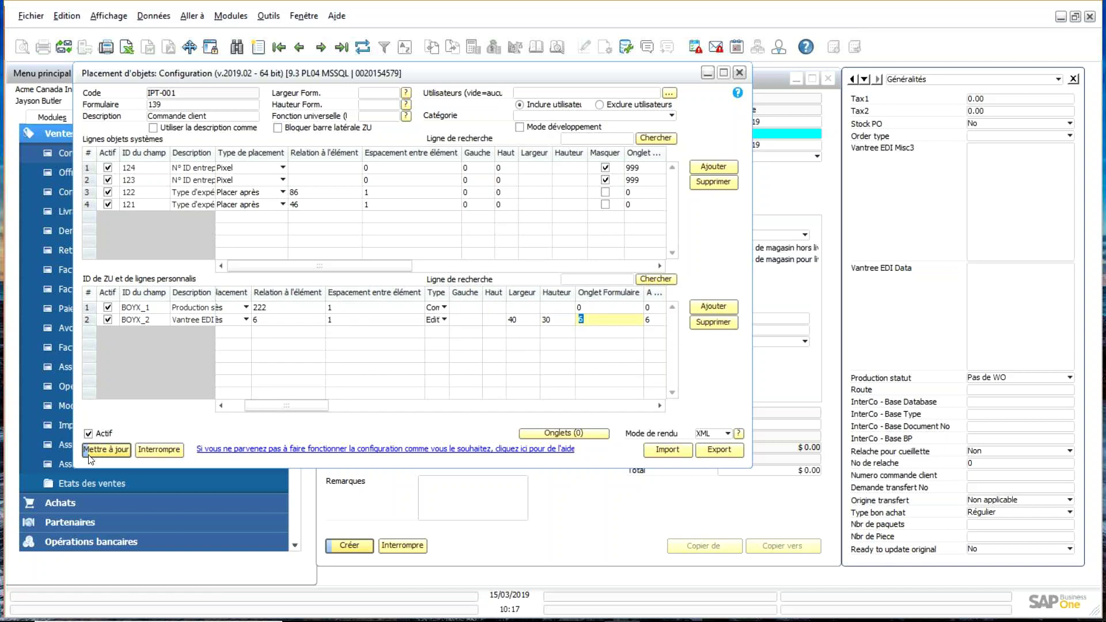
Save the placement configuration and check the resized text field below Adresse de facturation in the order's Logistique section.
{"action": "left_click", "coordinate": [104, 449]}
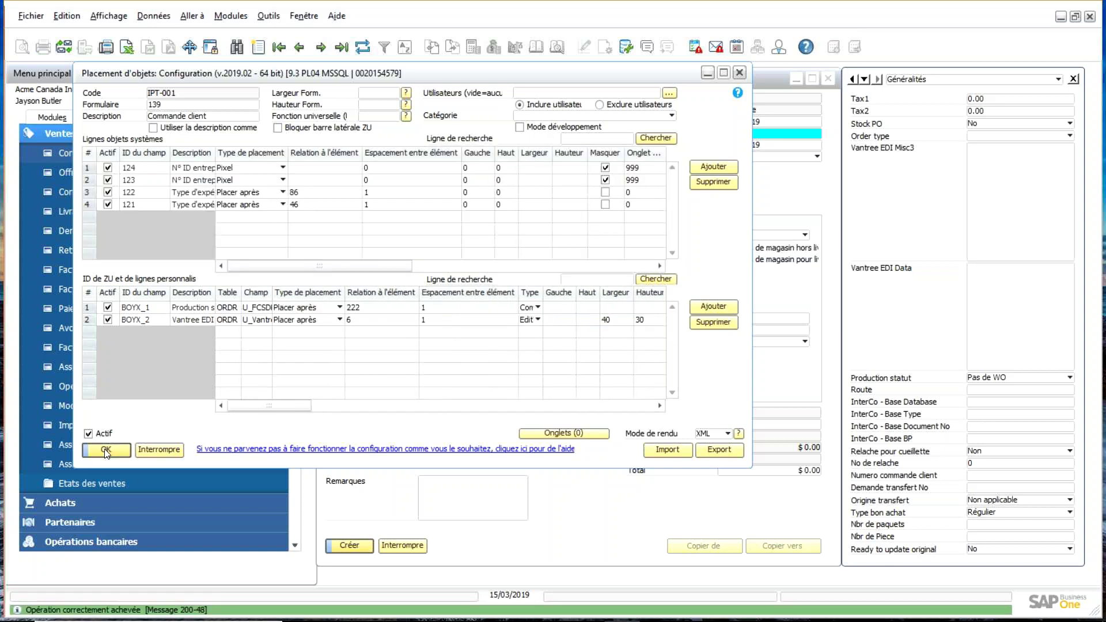
{"action": "left_click", "coordinate": [106, 451]}
{"action": "left_click", "coordinate": [436, 331]}
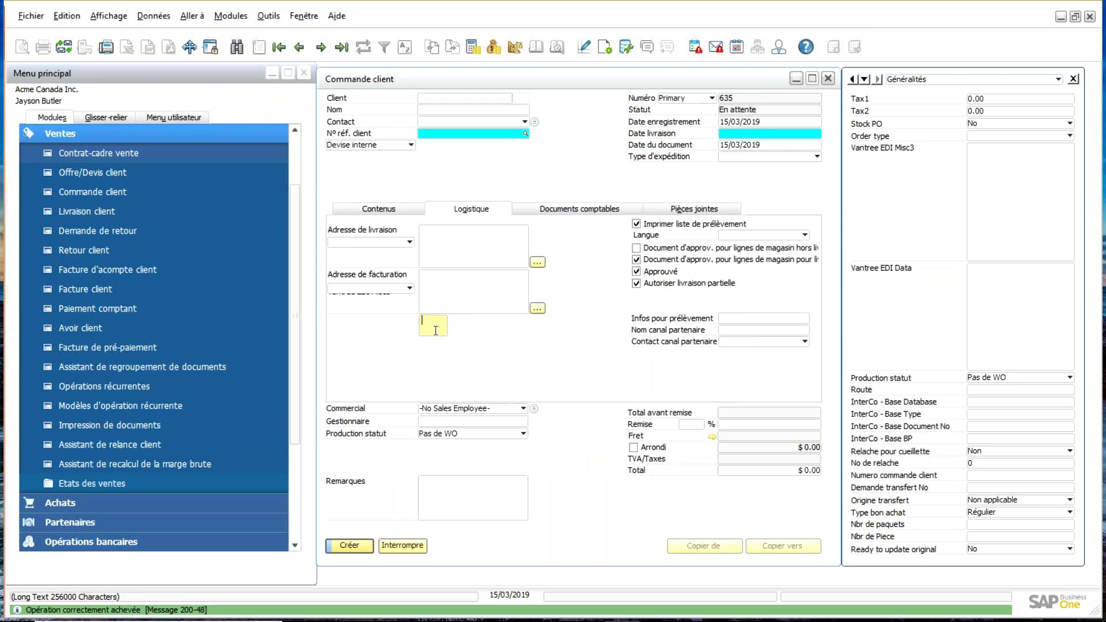
{"action": "left_click", "coordinate": [744, 319]}
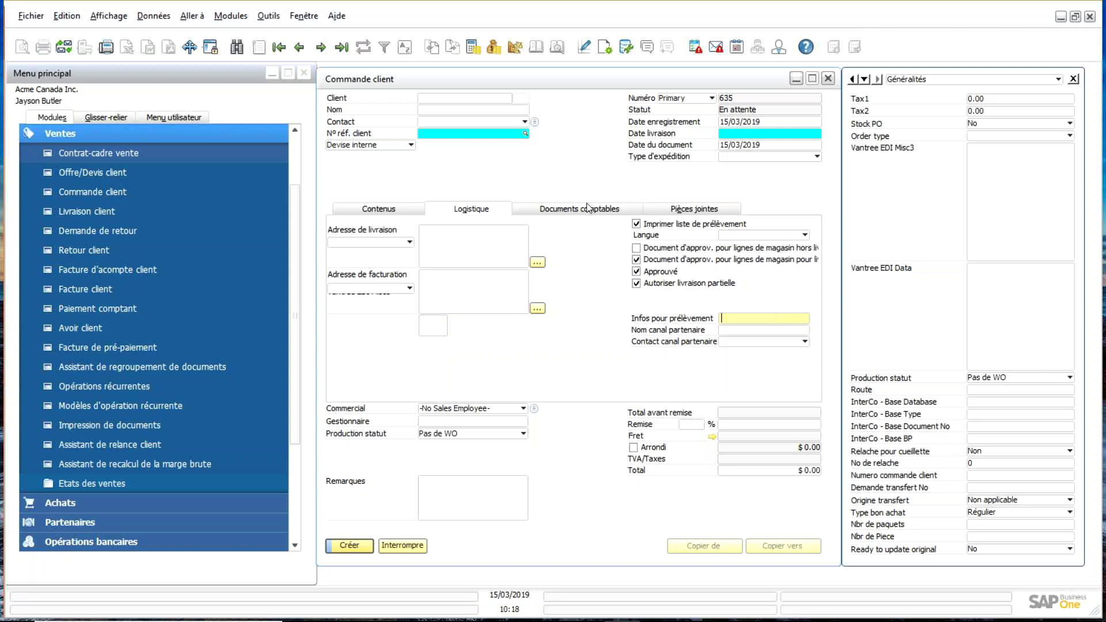
Start a new custom tab on the Commande client form and name it UDF Commande.
{"action": "right_click", "coordinate": [611, 179]}
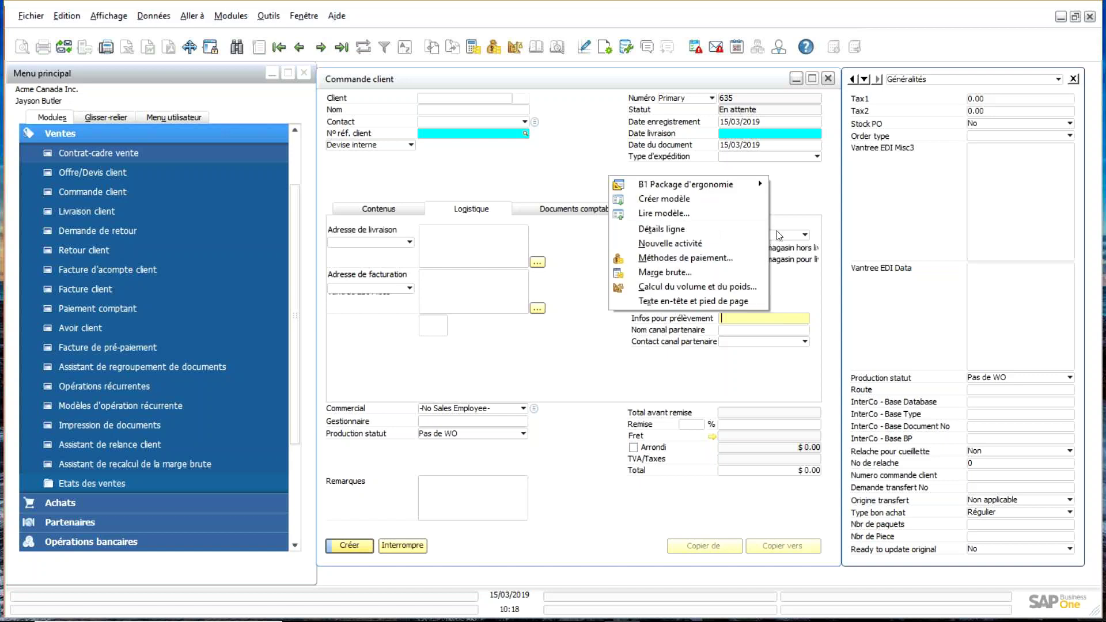
{"action": "mouse_move", "coordinate": [755, 184]}
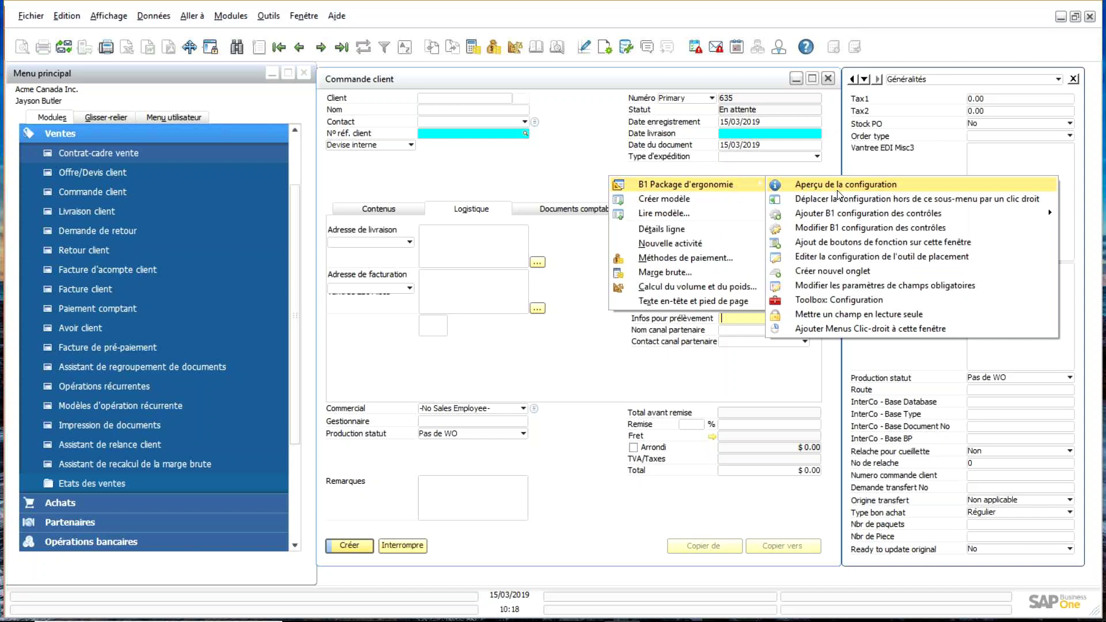
{"action": "left_click", "coordinate": [855, 226]}
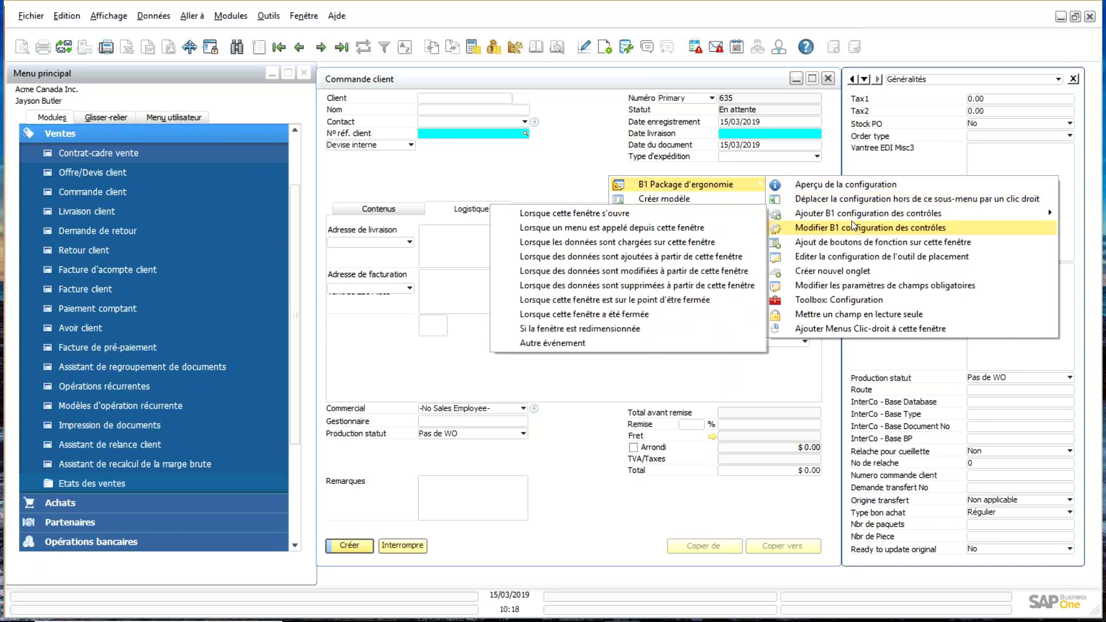
{"action": "left_click", "coordinate": [839, 276]}
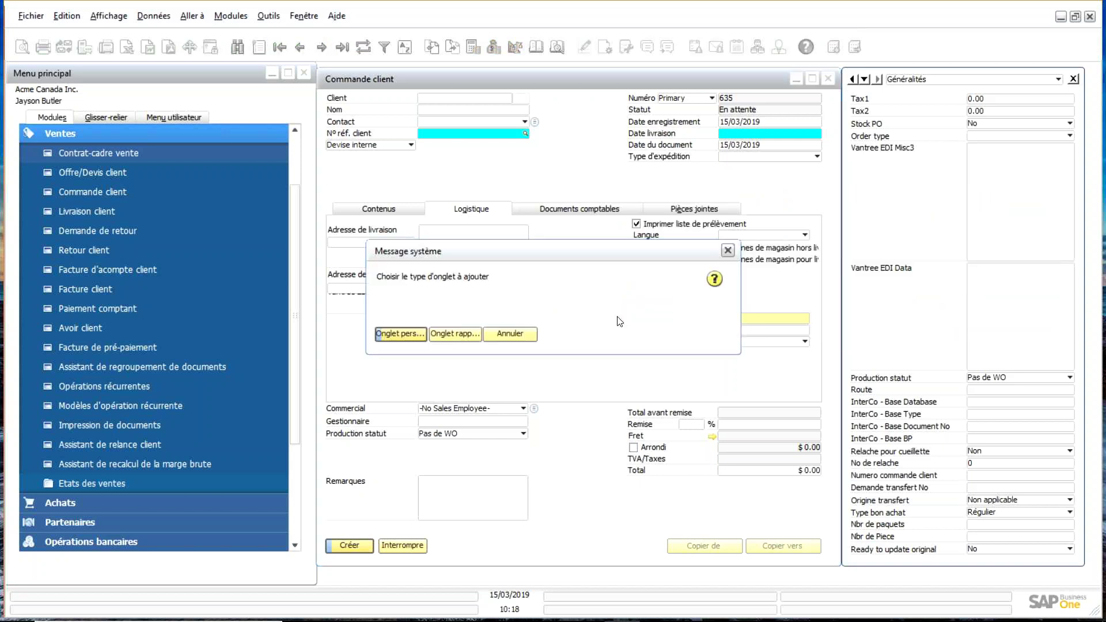
{"action": "left_click", "coordinate": [407, 338]}
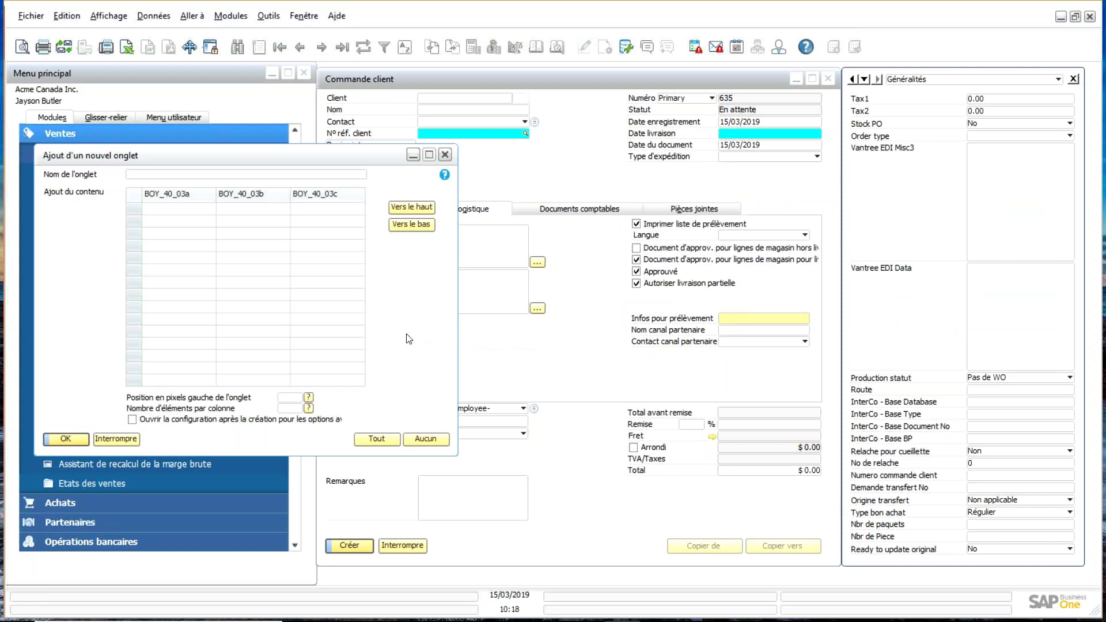
{"action": "left_click_drag", "start_coordinate": [357, 159], "coordinate": [628, 141]}
{"action": "left_click", "coordinate": [421, 161]}
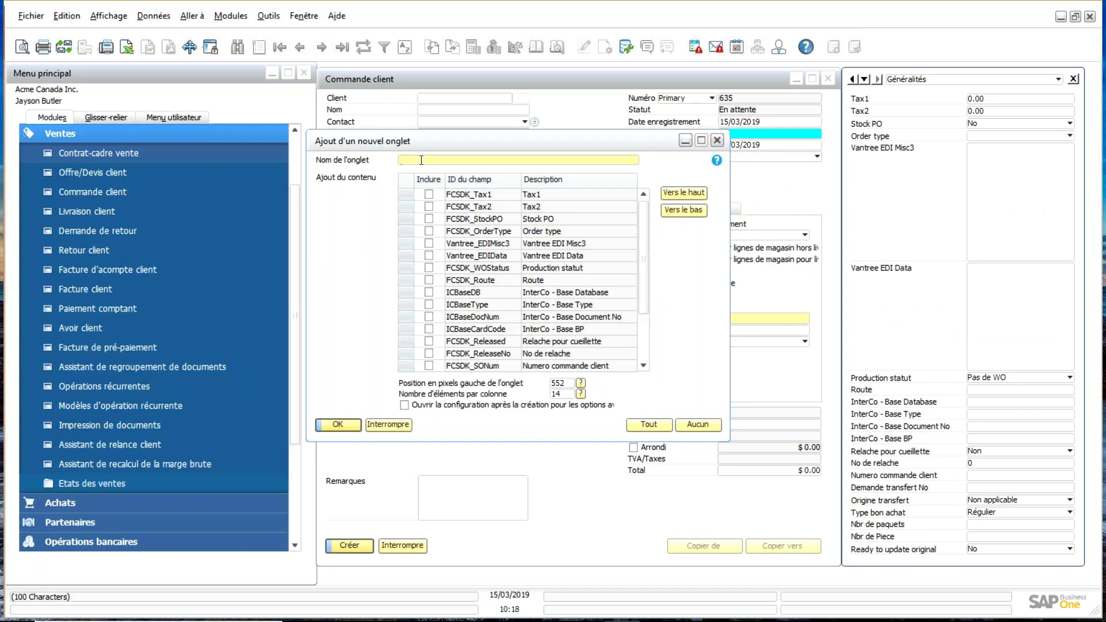
{"action": "type", "text": "UDF Commande"}
{"action": "key", "text": "Tab"}
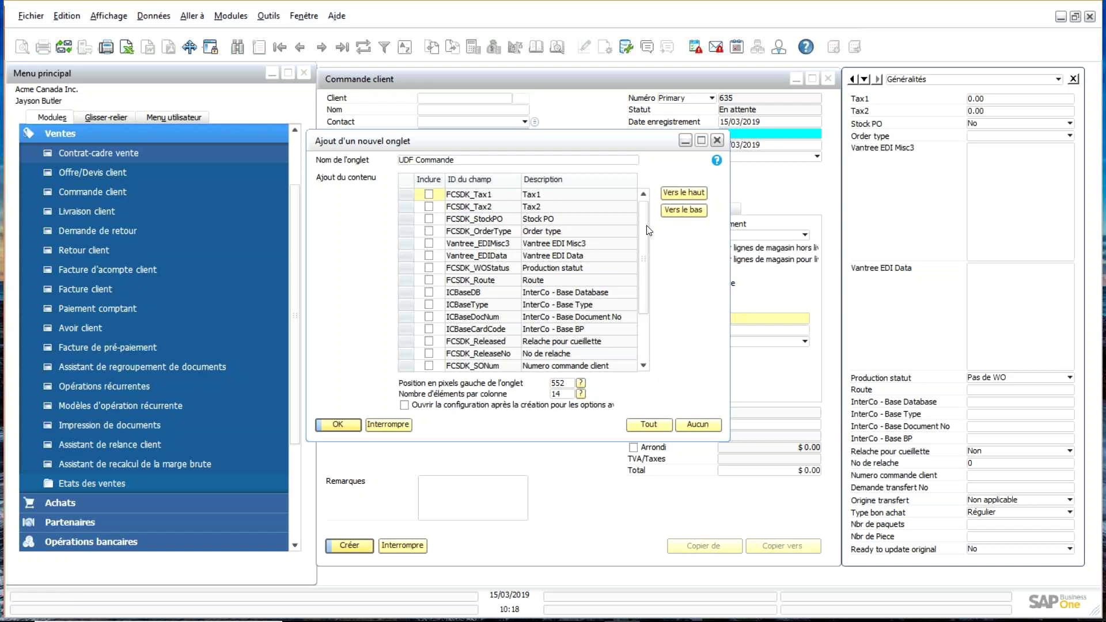
Include the nine user fields from Relache pour cueillette through Ready to update original in the new tab.
{"action": "scroll", "coordinate": [439, 273], "scroll_direction": "down", "scroll_amount": 2}
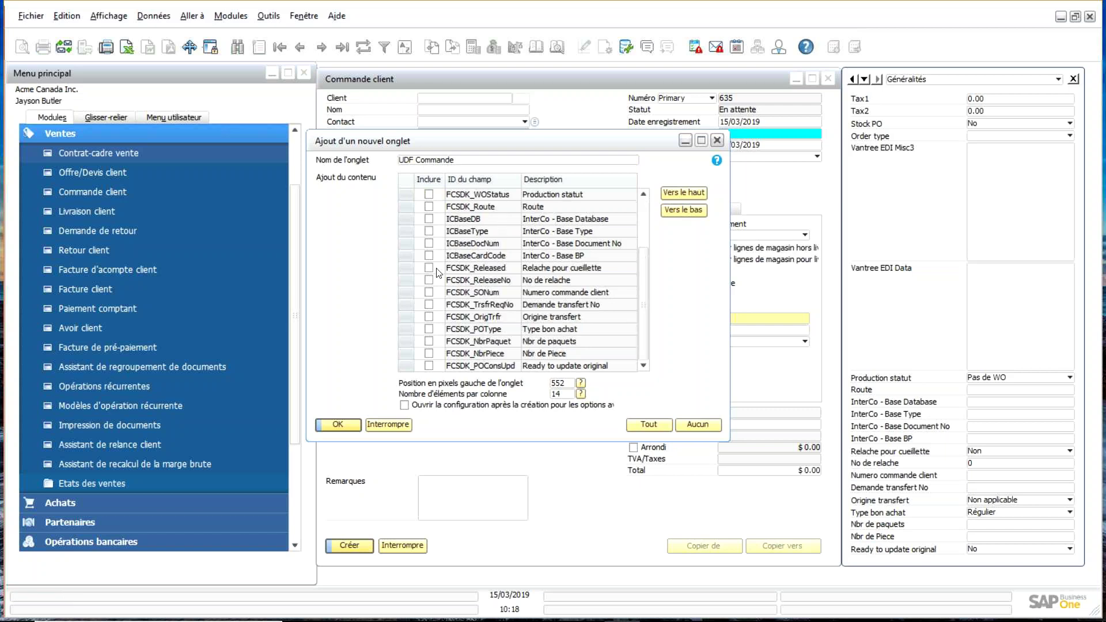
{"action": "left_click", "coordinate": [429, 268]}
{"action": "left_click", "coordinate": [429, 280]}
{"action": "left_click", "coordinate": [430, 293]}
{"action": "left_click", "coordinate": [429, 305]}
{"action": "left_click", "coordinate": [429, 317]}
{"action": "left_click", "coordinate": [429, 329]}
{"action": "left_click", "coordinate": [430, 342]}
{"action": "left_click", "coordinate": [430, 354]}
{"action": "left_click", "coordinate": [430, 366]}
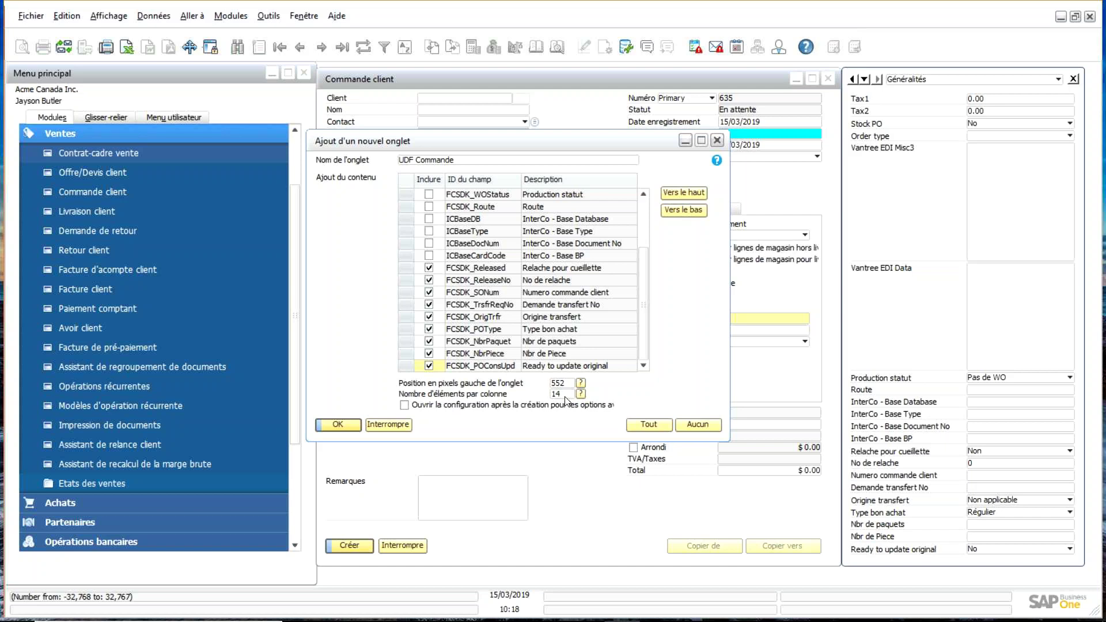
Limit the new tab to 5 elements per column and create it.
{"action": "left_click", "coordinate": [567, 396]}
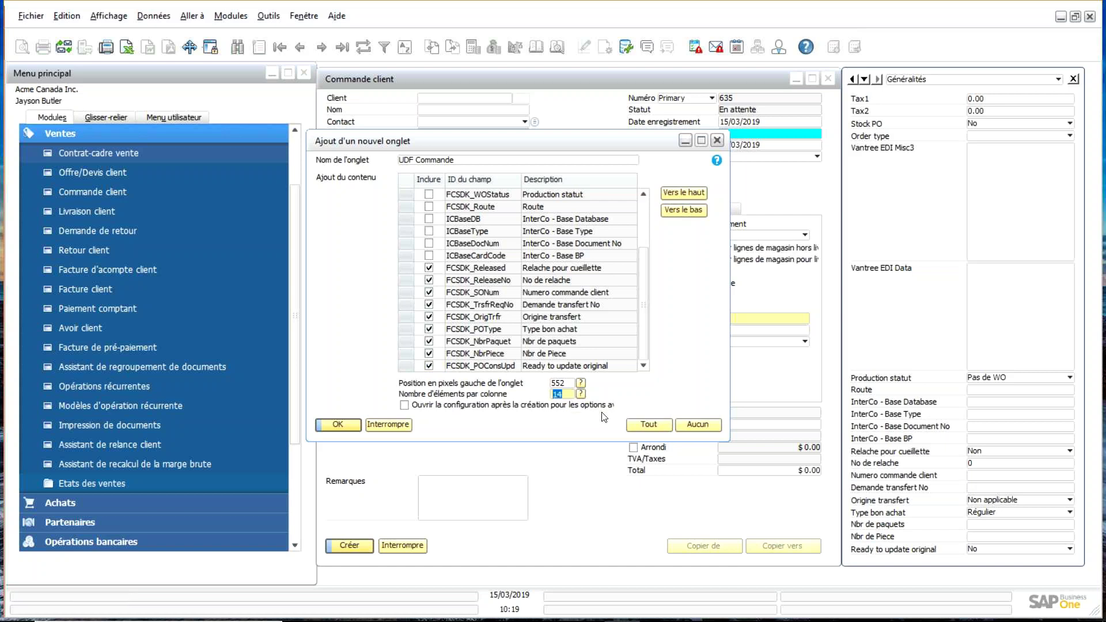
{"action": "type", "text": "5"}
{"action": "key", "text": "Tab"}
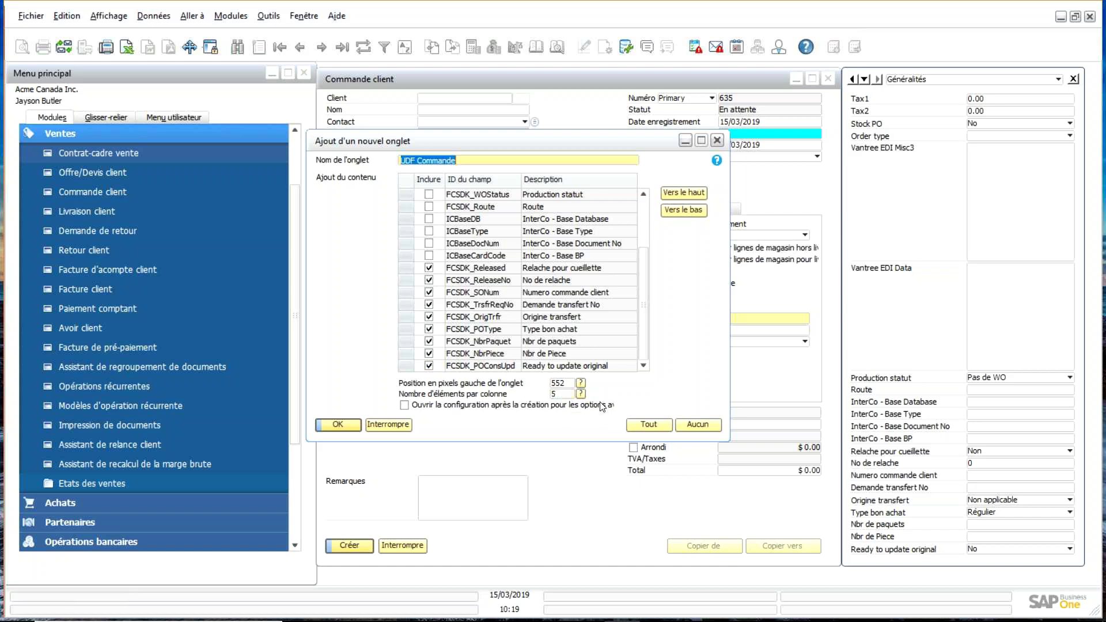
{"action": "left_click", "coordinate": [338, 425]}
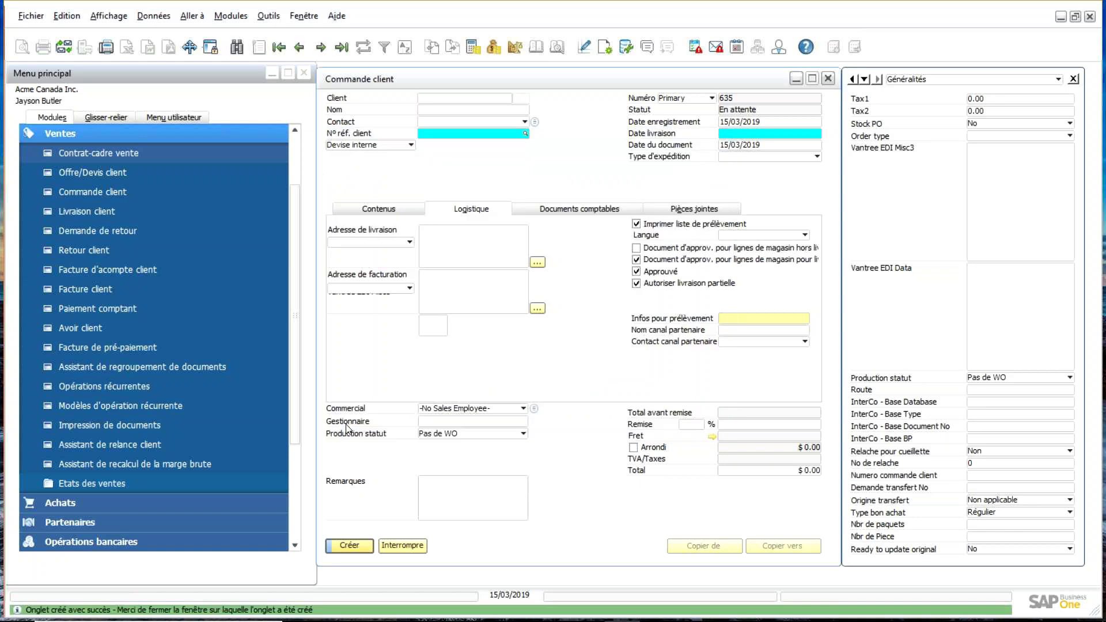
Reopen a blank Commande client, check the fields on its UDF Commande tab and return to Contenus.
{"action": "left_click", "coordinate": [411, 548]}
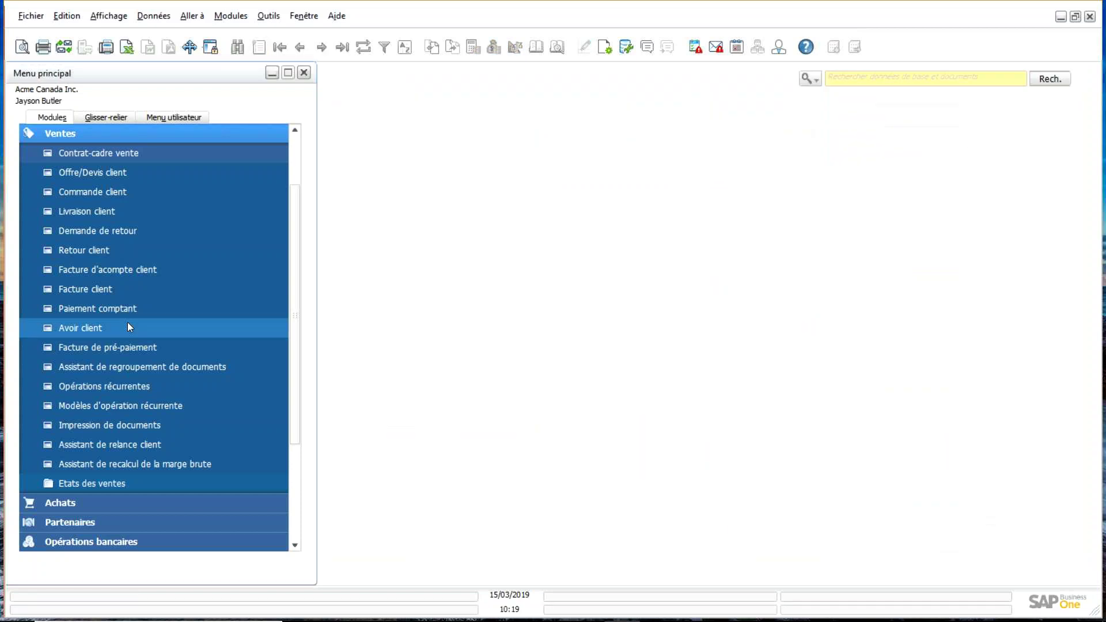
{"action": "left_click", "coordinate": [103, 193]}
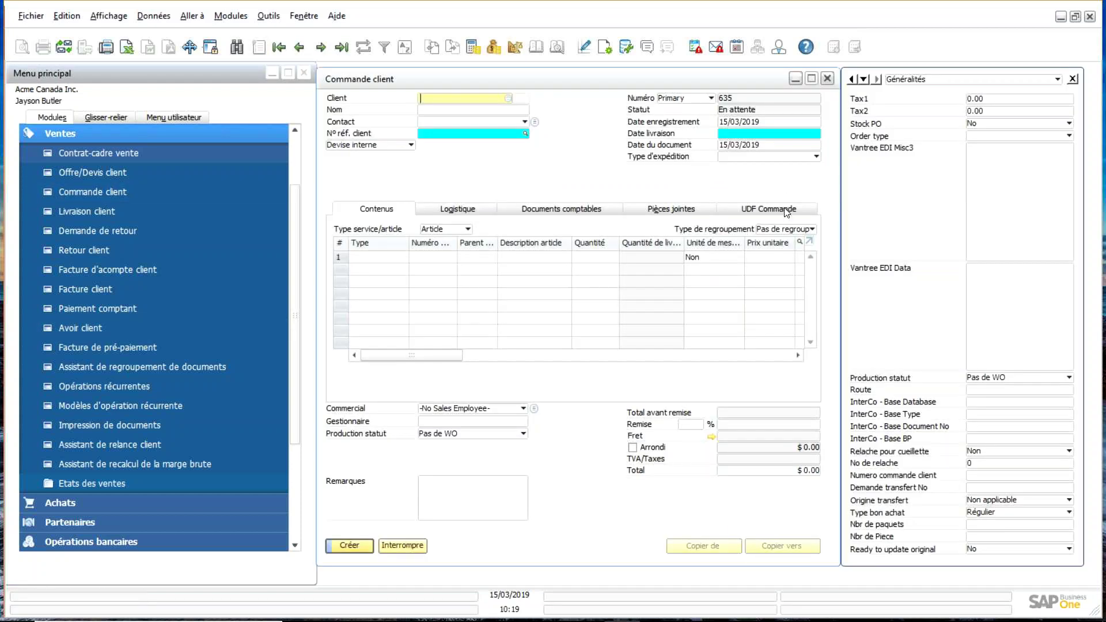
{"action": "left_click", "coordinate": [787, 210]}
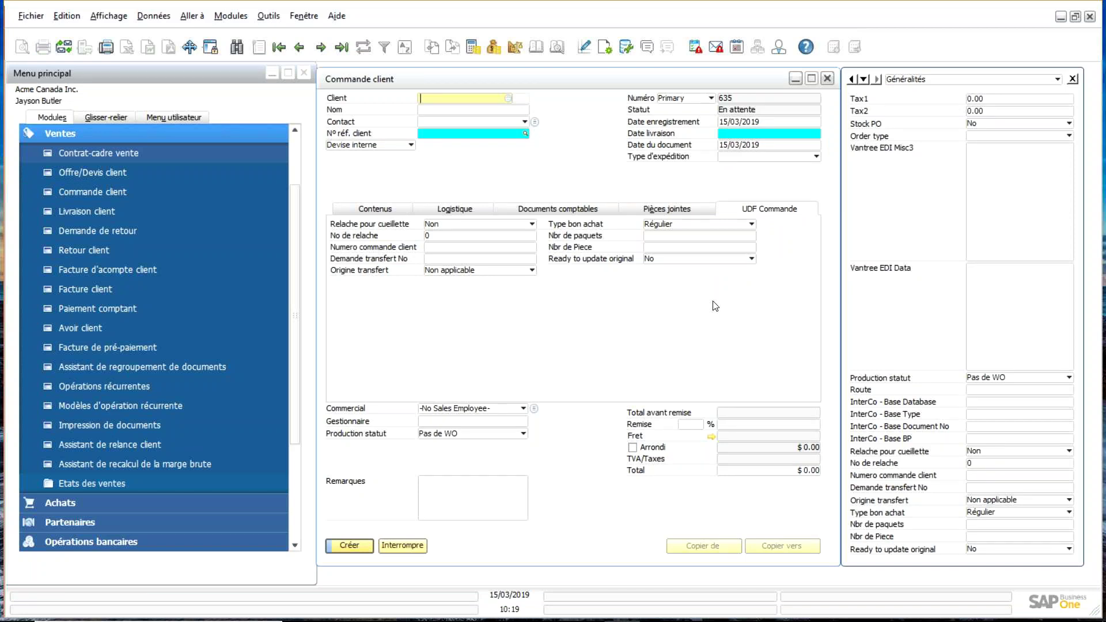
{"action": "left_click", "coordinate": [388, 211]}
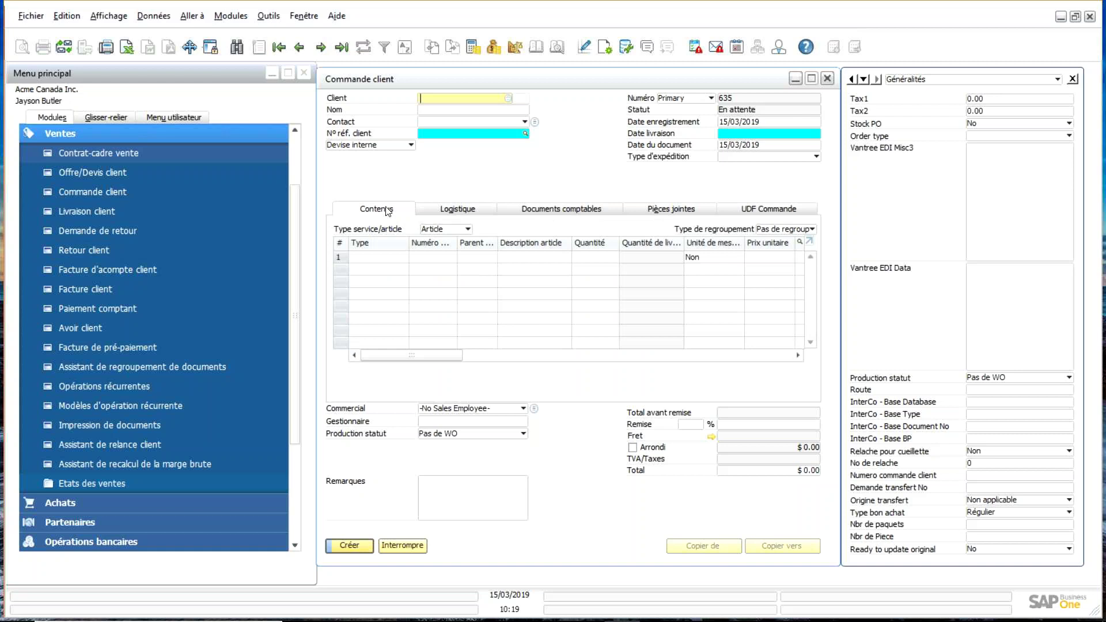
Choose Maxi-Teq as the order's customer, show the UDF Commande fields and hide the Généralités user-field pane.
{"action": "key", "text": "Tab"}
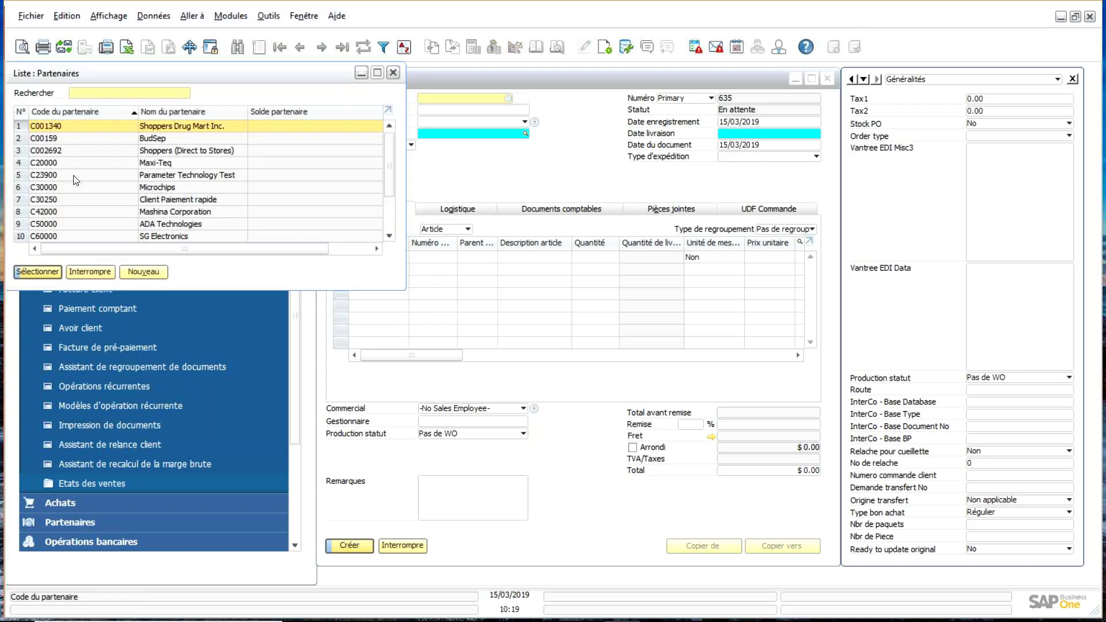
{"action": "left_click", "coordinate": [74, 163]}
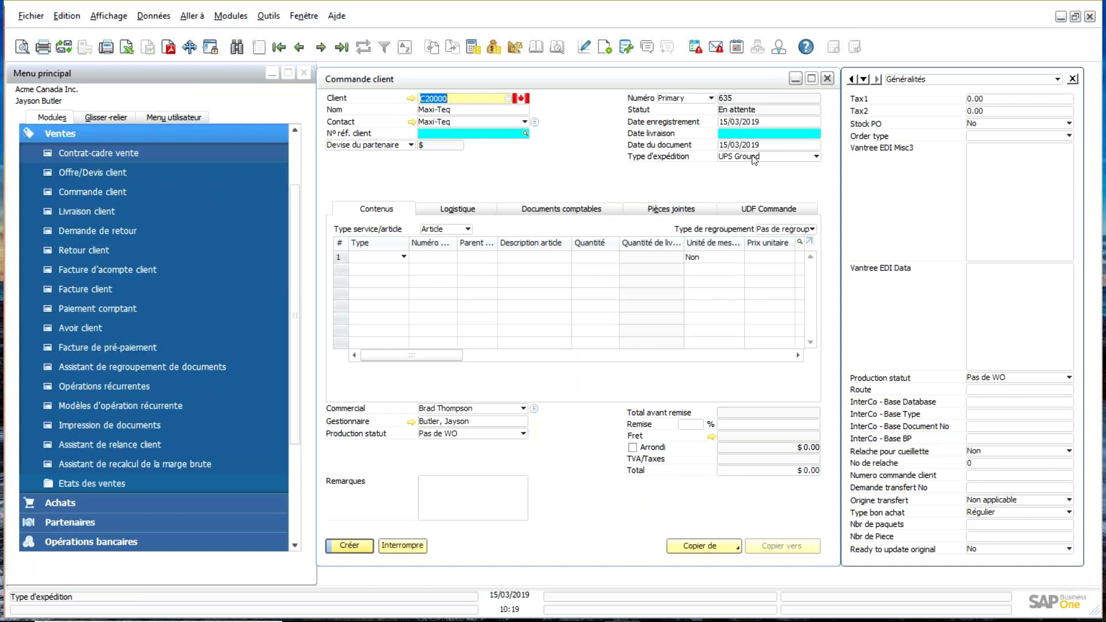
{"action": "left_click", "coordinate": [757, 209]}
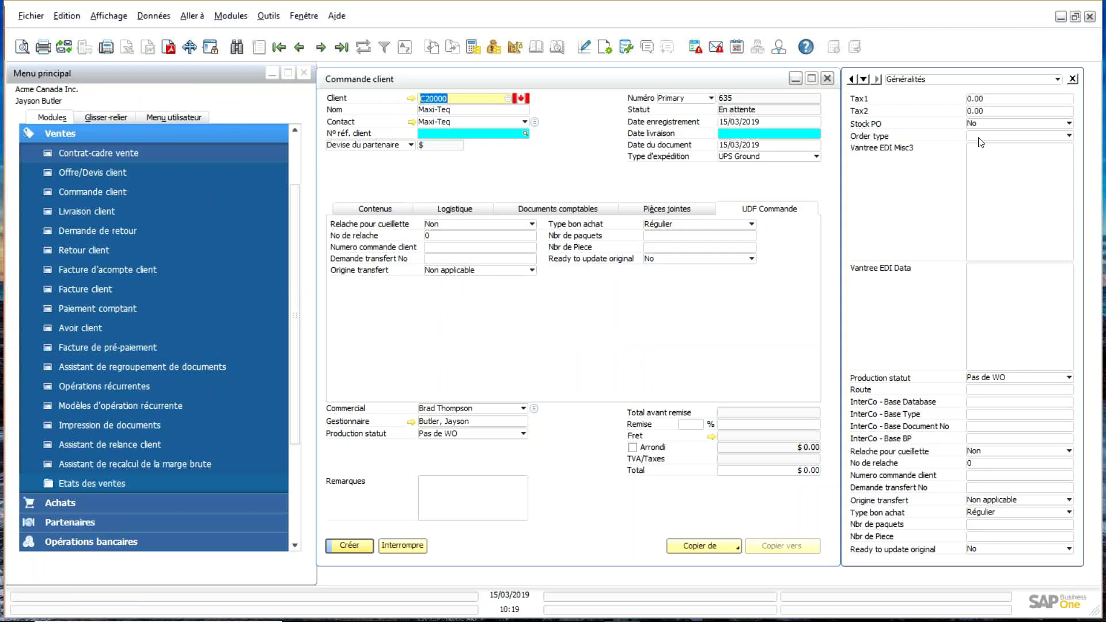
{"action": "left_click", "coordinate": [1075, 79]}
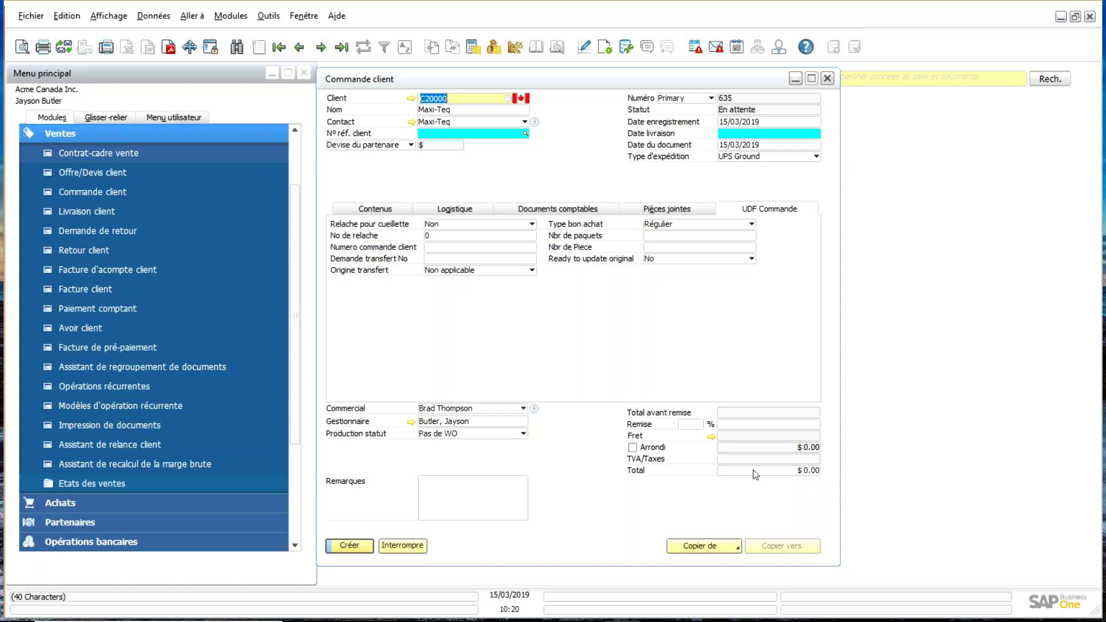
Open the placement tool configuration for Commande client and move its window to check it against the order's UDF Commande fields.
{"action": "right_click", "coordinate": [686, 264]}
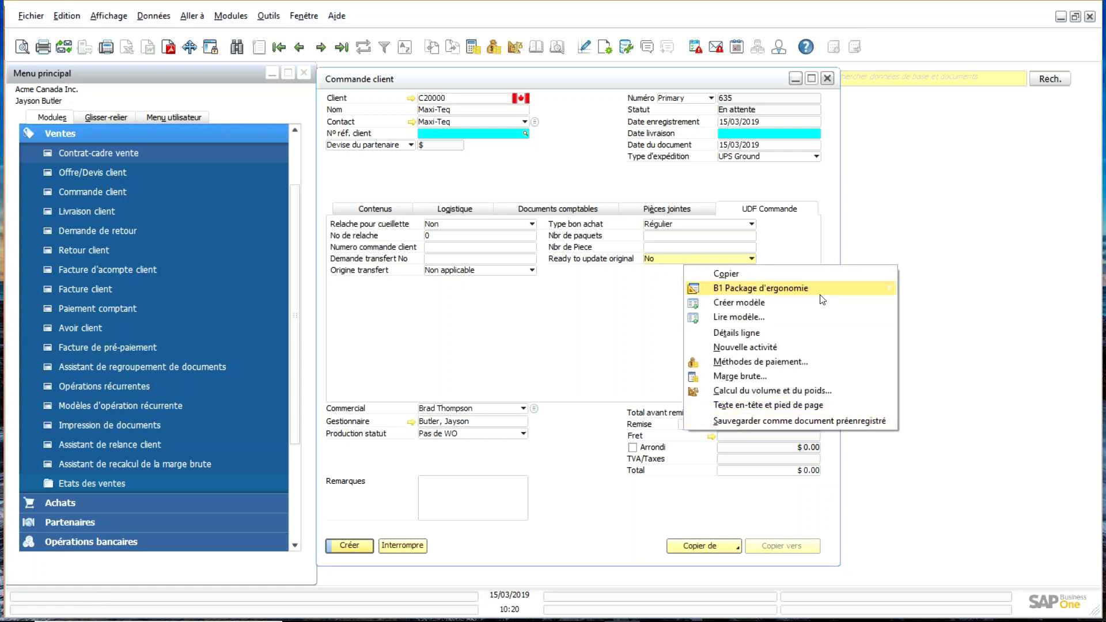
{"action": "mouse_move", "coordinate": [821, 291]}
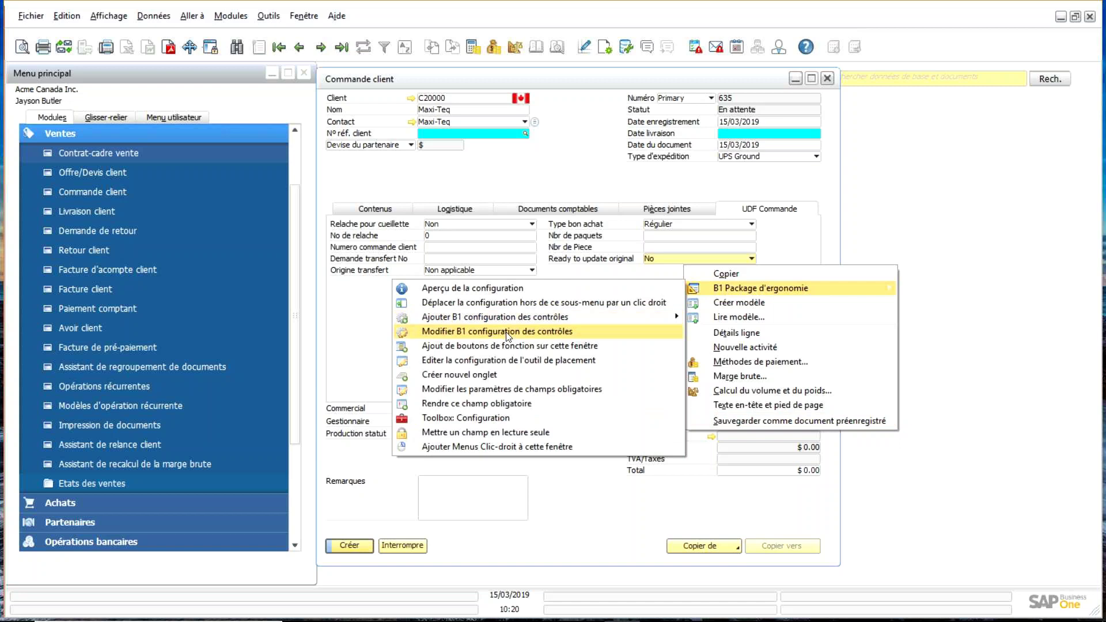
{"action": "left_click", "coordinate": [516, 360]}
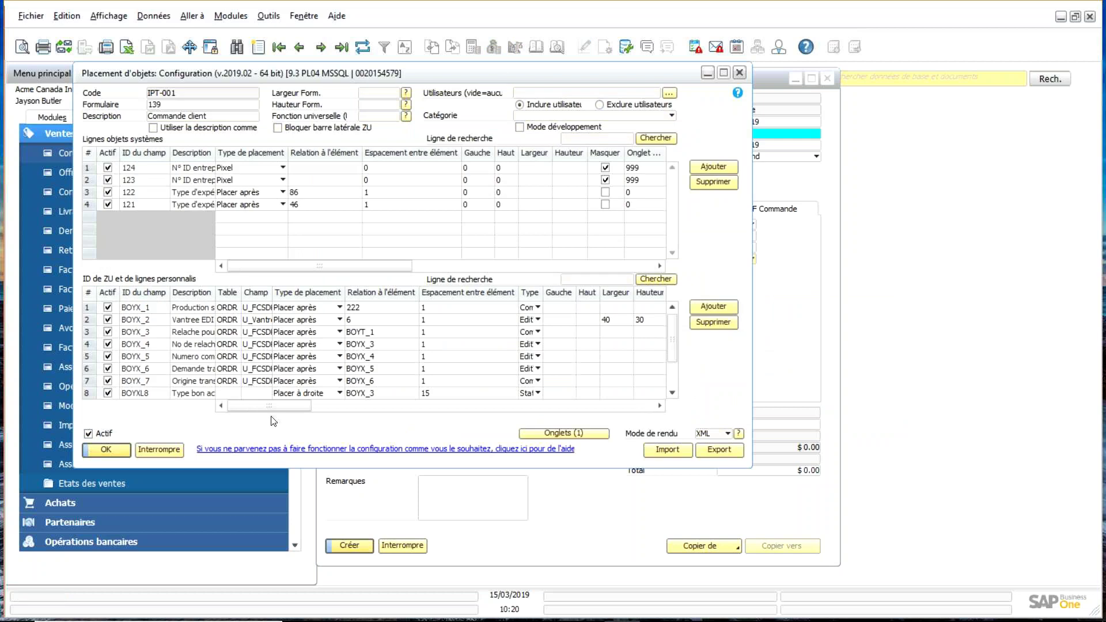
{"action": "left_click_drag", "start_coordinate": [499, 65], "coordinate": [429, 161]}
{"action": "left_click", "coordinate": [793, 300]}
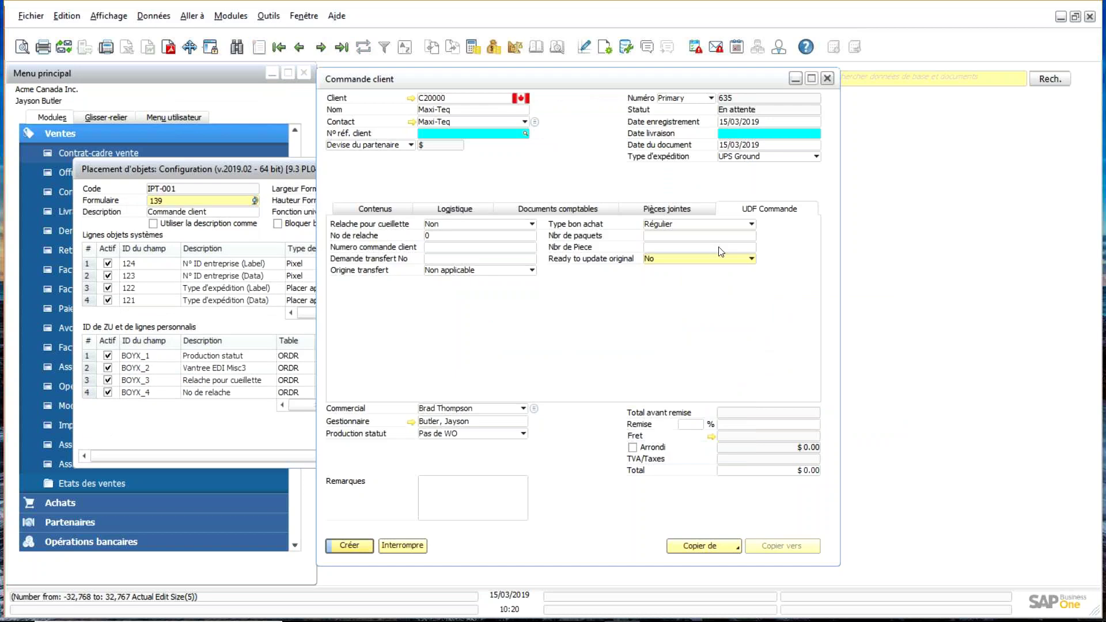
{"action": "left_click", "coordinate": [264, 233]}
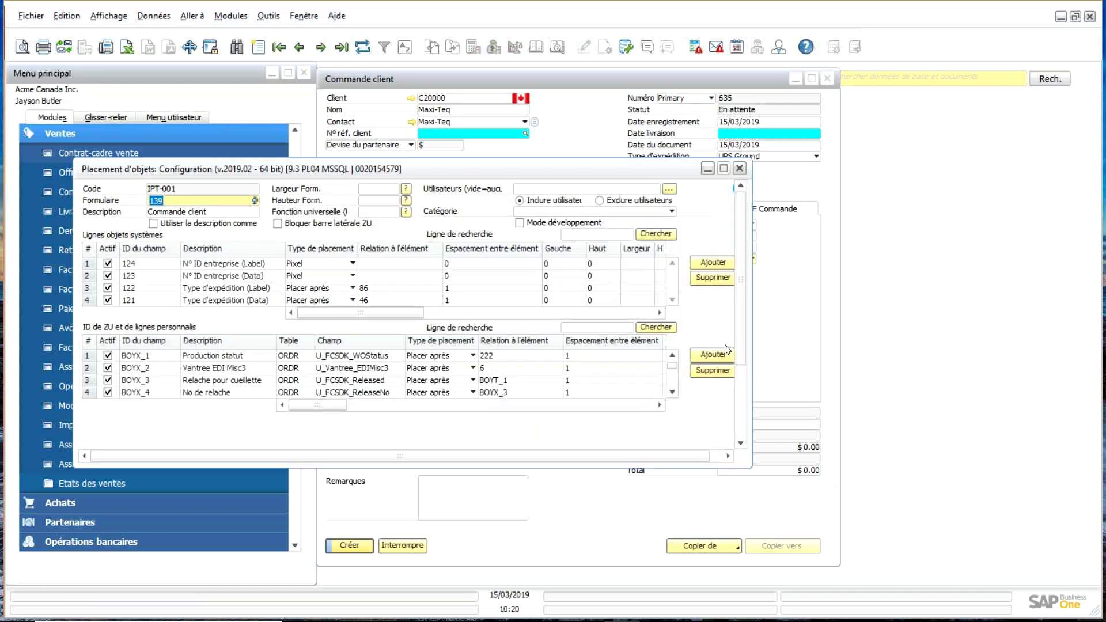
Change the Ready to update original field's type to Checkbox and update the placement configuration.
{"action": "left_click_drag", "start_coordinate": [675, 370], "coordinate": [681, 399]}
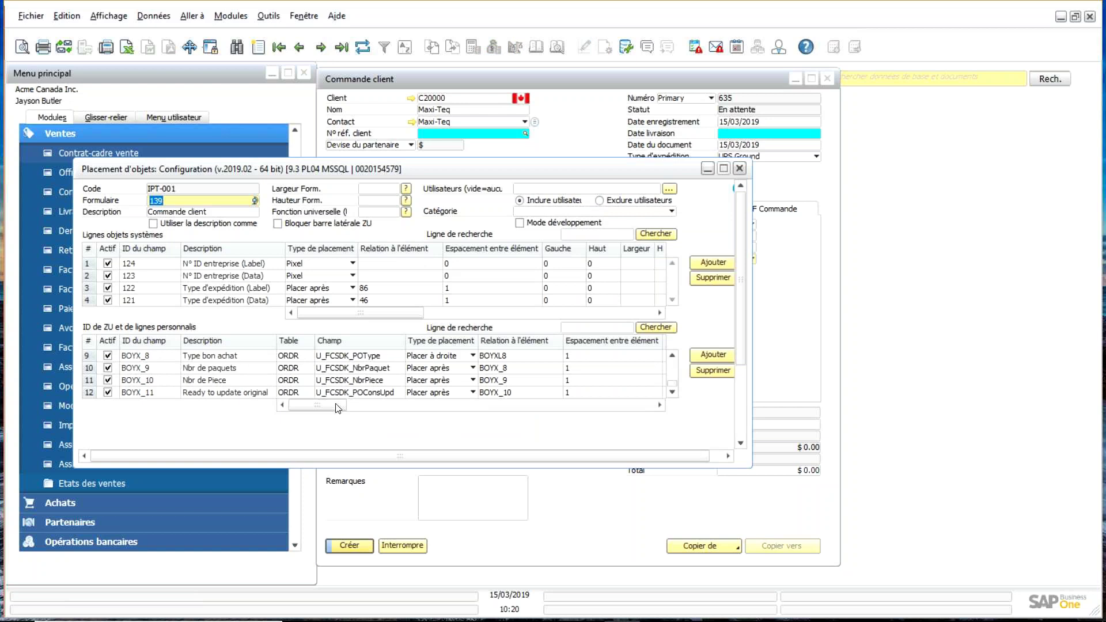
{"action": "left_click_drag", "start_coordinate": [338, 407], "coordinate": [370, 408]}
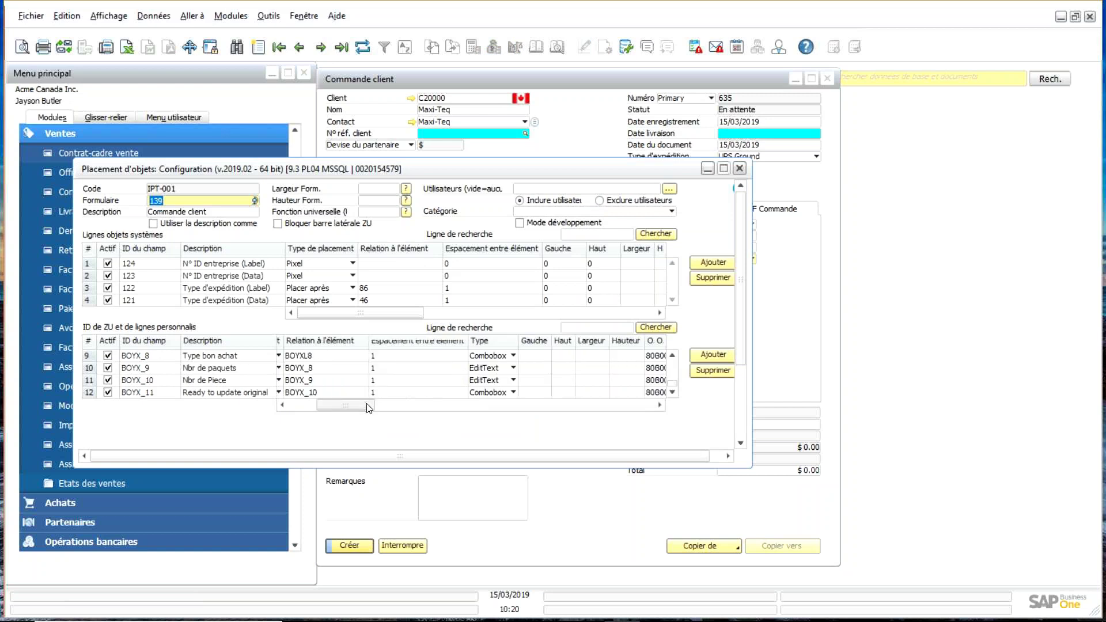
{"action": "left_click", "coordinate": [505, 393]}
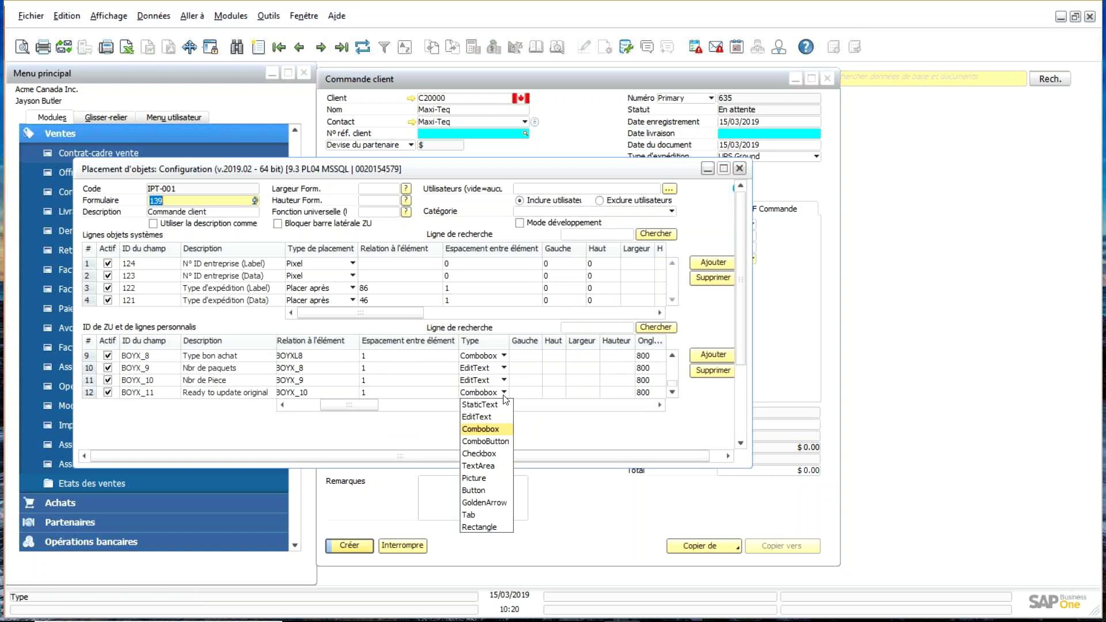
{"action": "left_click", "coordinate": [486, 454]}
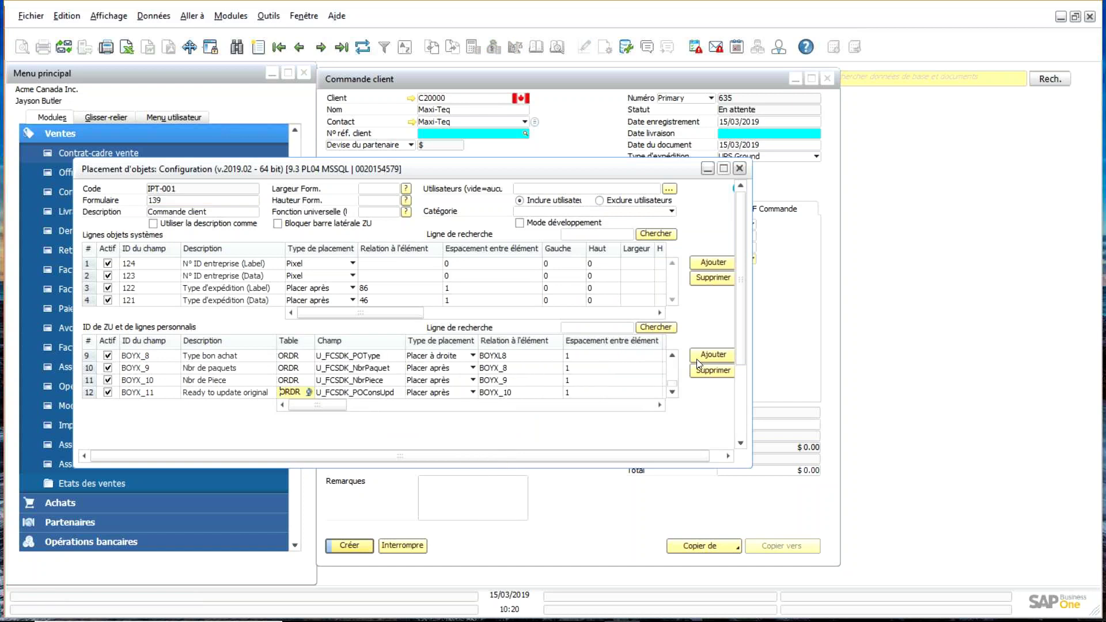
{"action": "scroll", "coordinate": [743, 396], "scroll_direction": "down", "scroll_amount": 3}
{"action": "scroll", "coordinate": [743, 396], "scroll_direction": "down", "scroll_amount": 3}
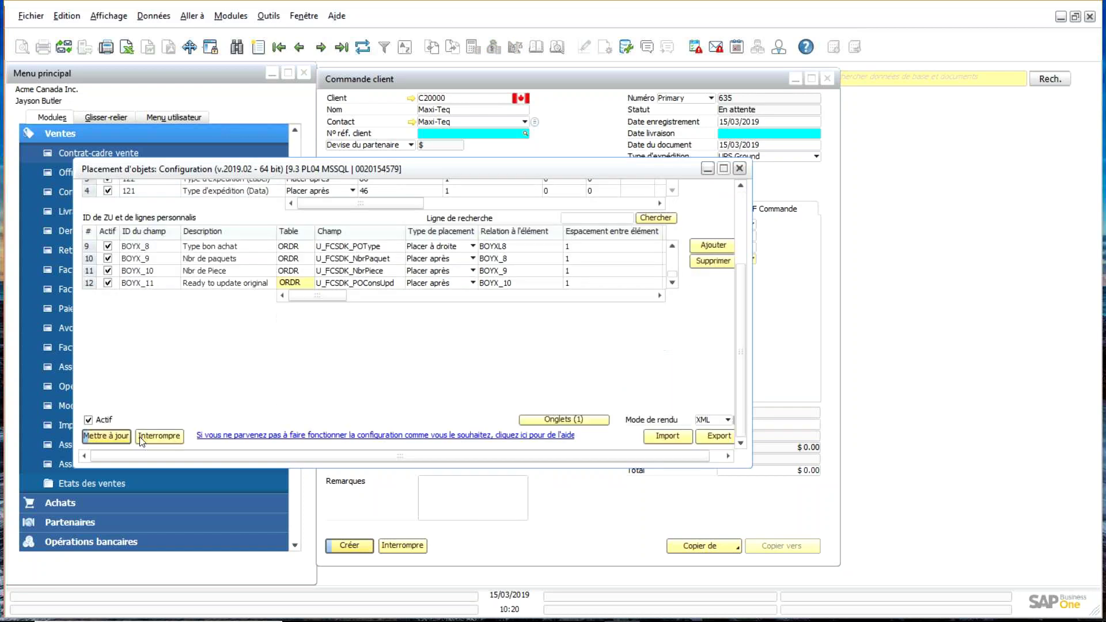
{"action": "left_click", "coordinate": [105, 436]}
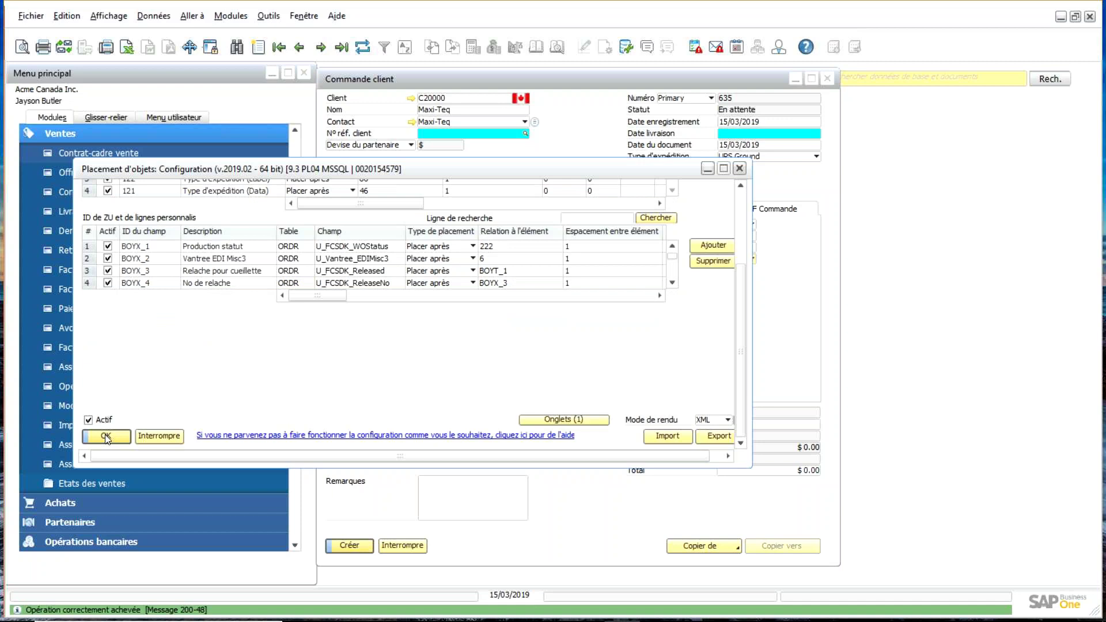
{"action": "left_click", "coordinate": [106, 437]}
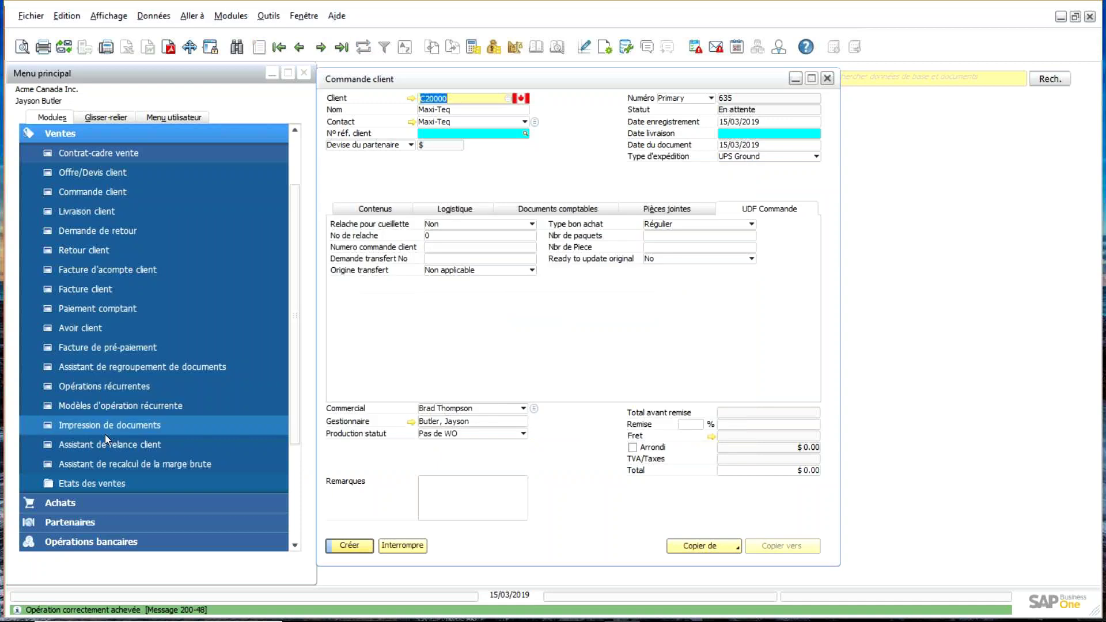
Reopen a blank Commande client and check the Ready to update original field on its UDF Commande tab.
{"action": "key", "text": "Escape"}
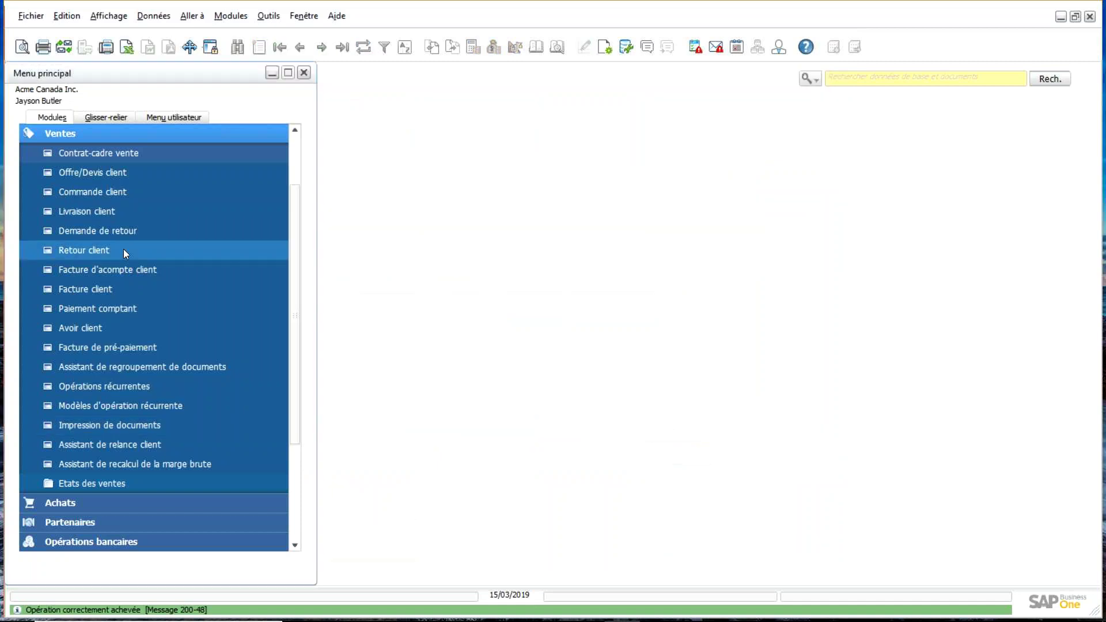
{"action": "left_click", "coordinate": [114, 191]}
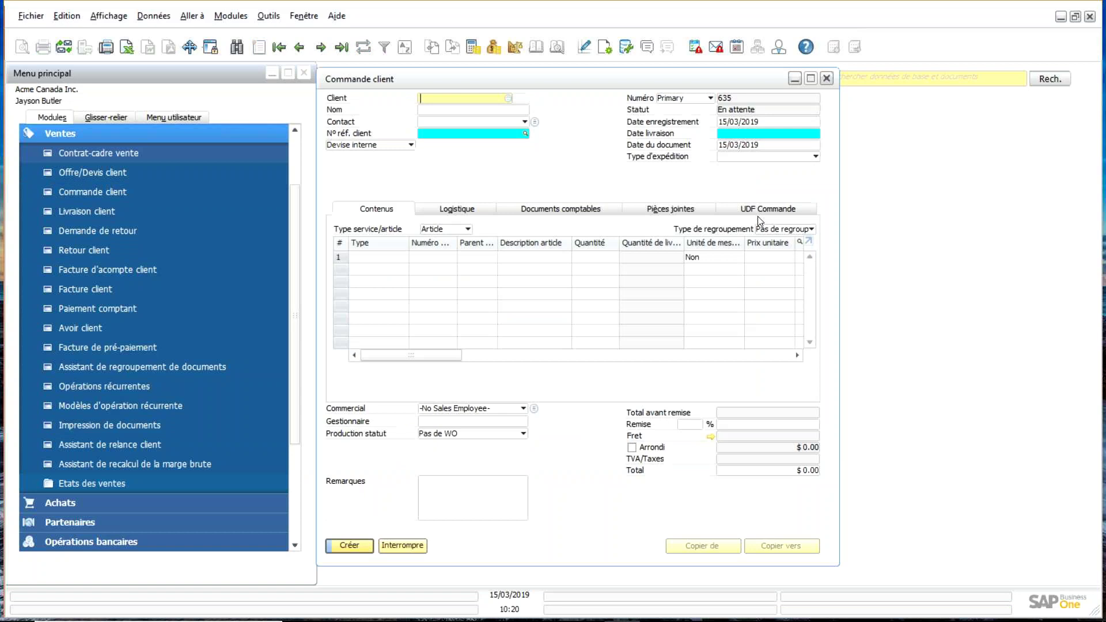
{"action": "left_click", "coordinate": [759, 214]}
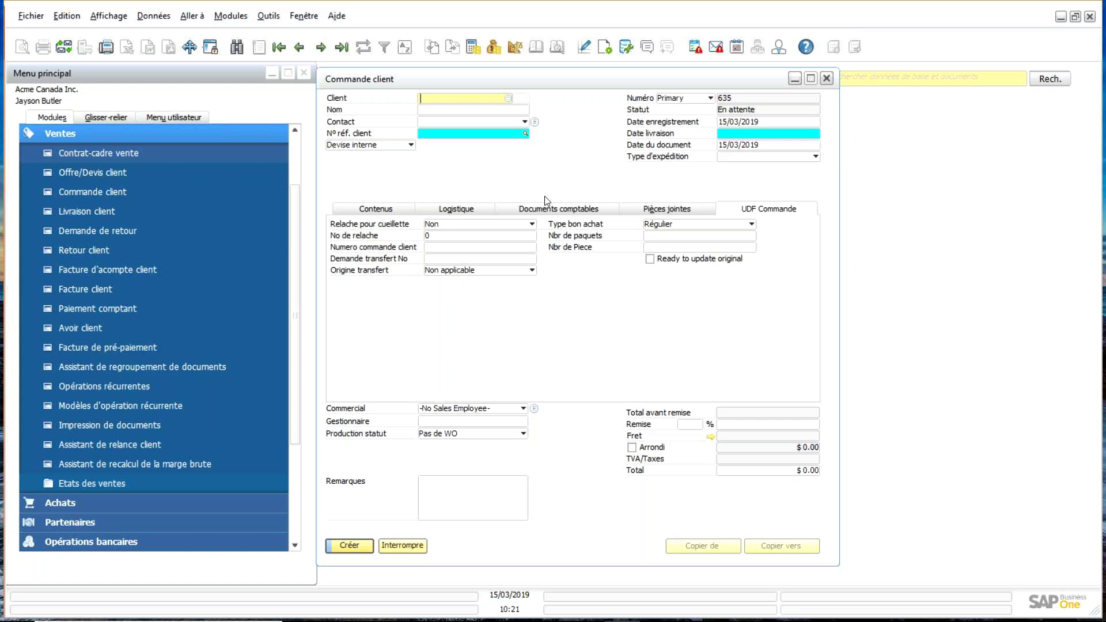
Start a function button configuration for Commande client and caption the first button Facture.
{"action": "right_click", "coordinate": [537, 161]}
{"action": "mouse_move", "coordinate": [628, 170]}
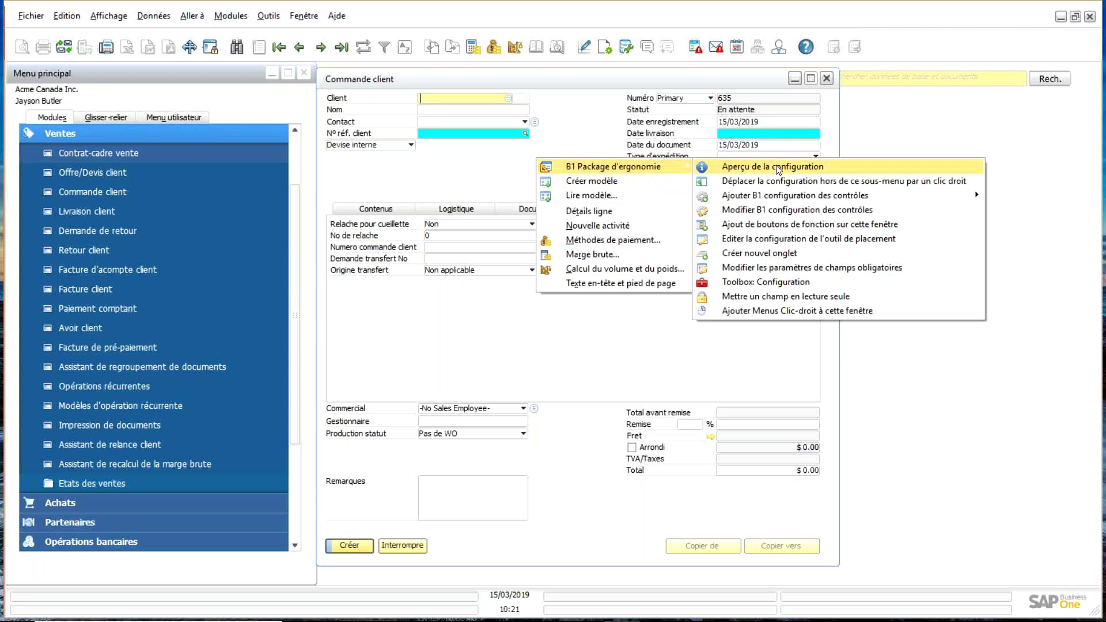
{"action": "left_click", "coordinate": [808, 230]}
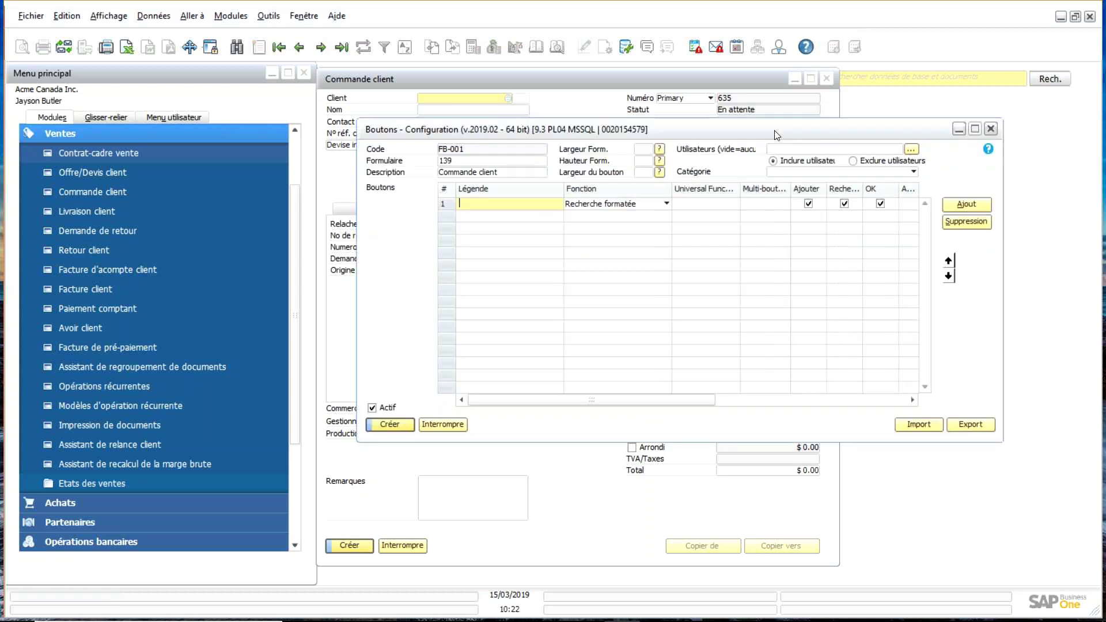
{"action": "left_click_drag", "start_coordinate": [775, 130], "coordinate": [776, 131]}
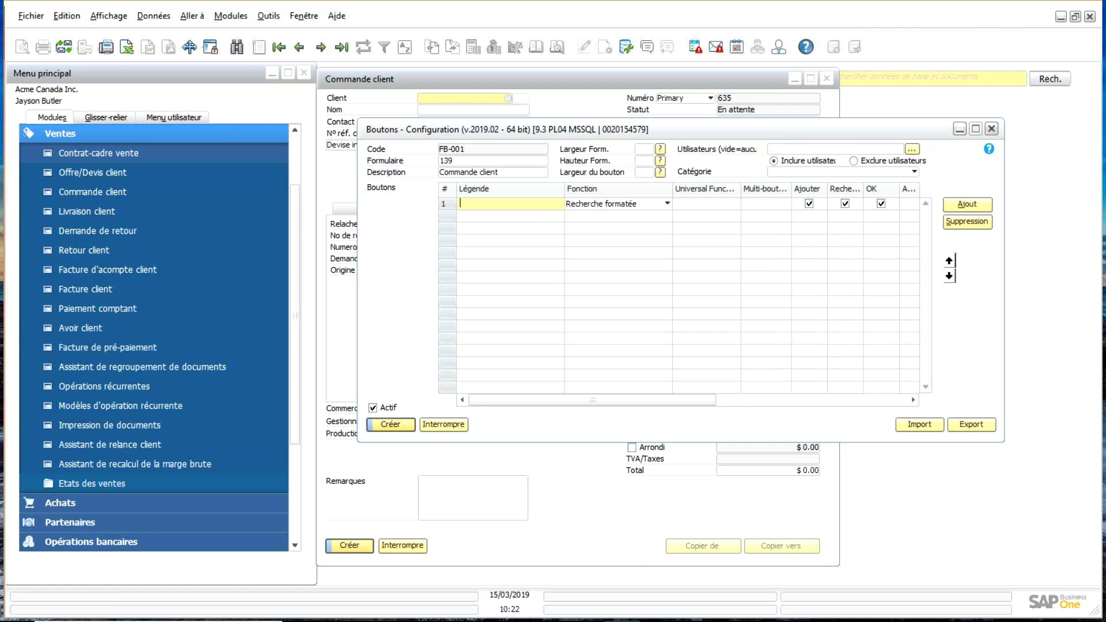
{"action": "type", "text": "Facture"}
{"action": "key", "text": "Tab"}
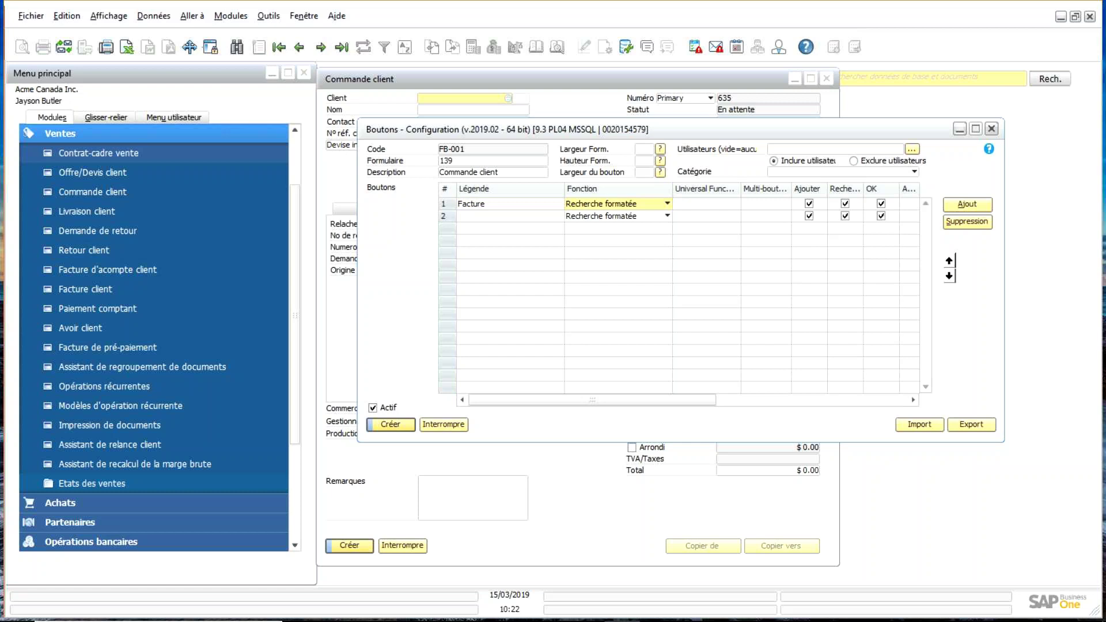
Set the Facture button's function to Universal Function and assign it UF-026, Message.
{"action": "left_click", "coordinate": [668, 204]}
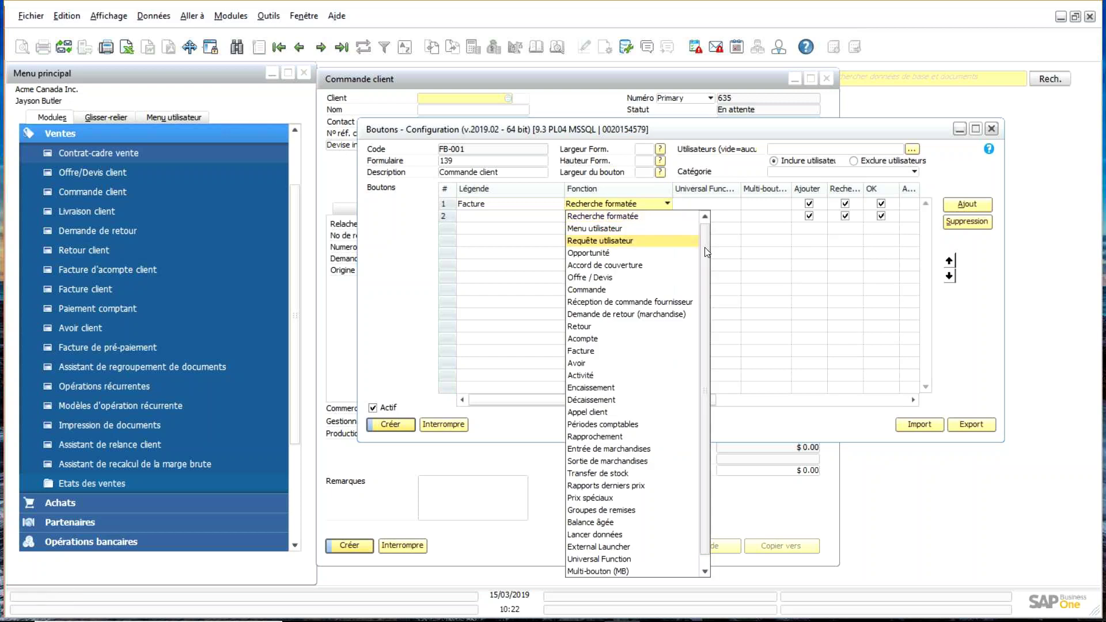
{"action": "scroll", "coordinate": [708, 252], "scroll_direction": "down", "scroll_amount": 1}
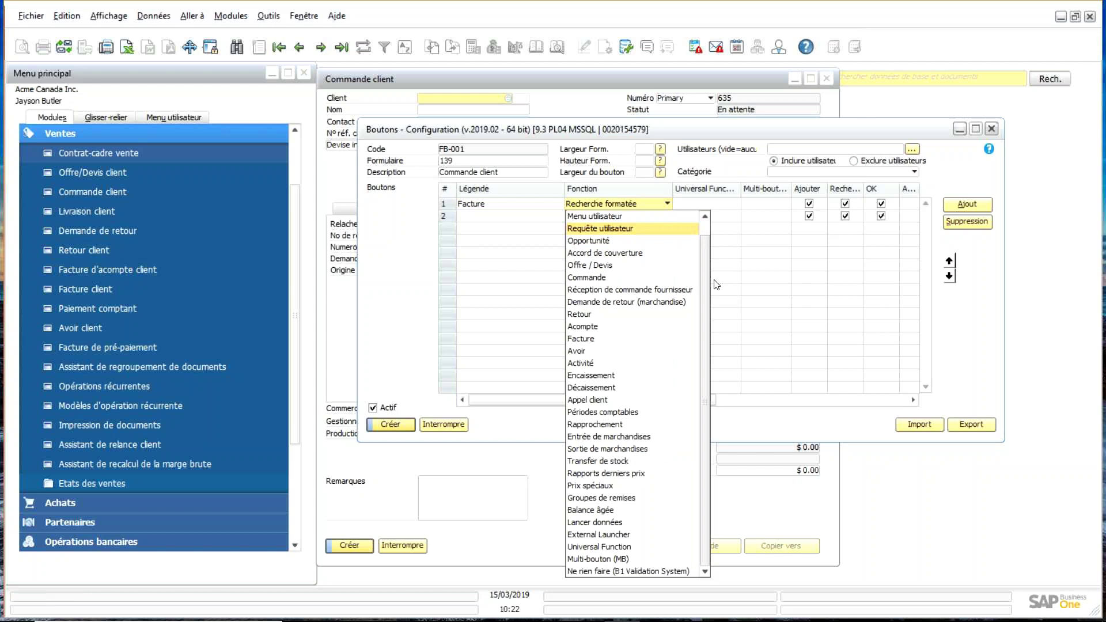
{"action": "left_click", "coordinate": [600, 547]}
{"action": "left_click", "coordinate": [708, 205]}
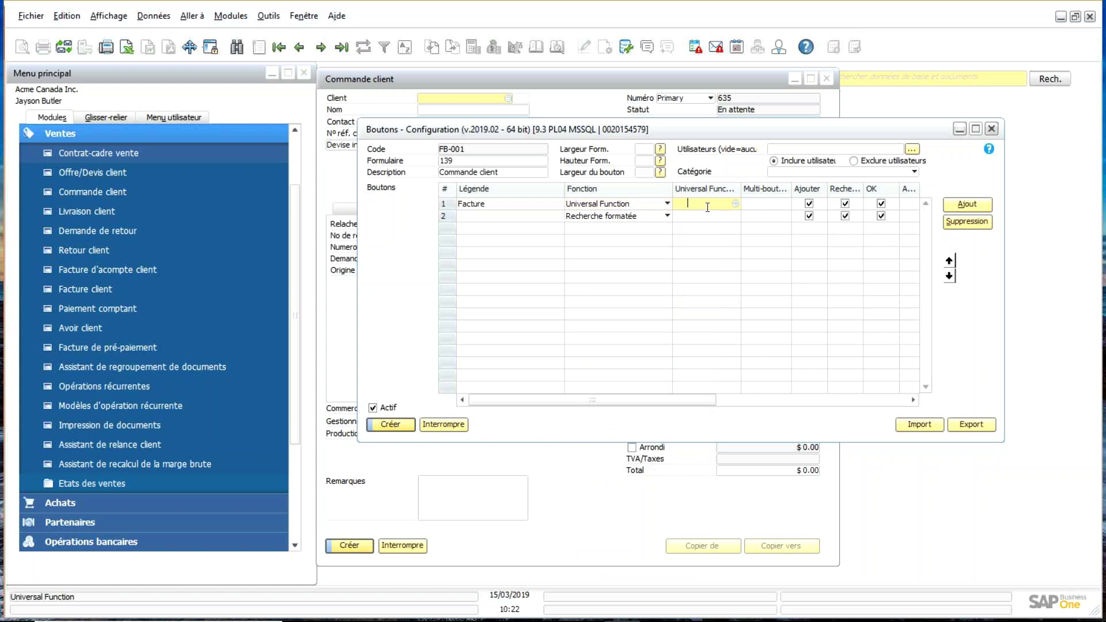
{"action": "key", "text": "Tab"}
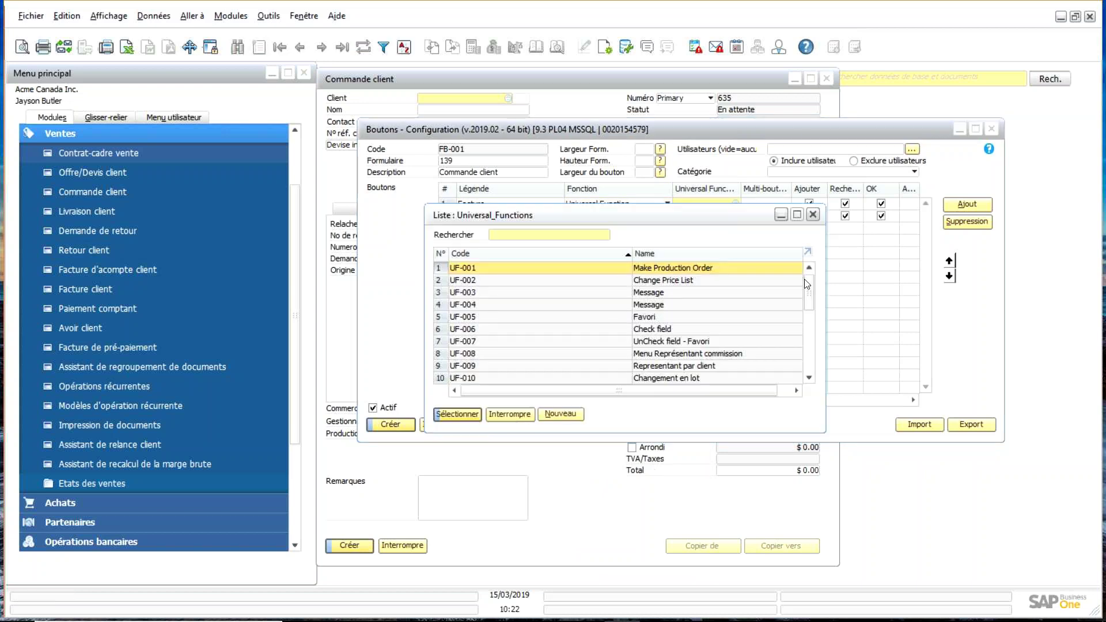
{"action": "left_click_drag", "start_coordinate": [805, 284], "coordinate": [815, 372]}
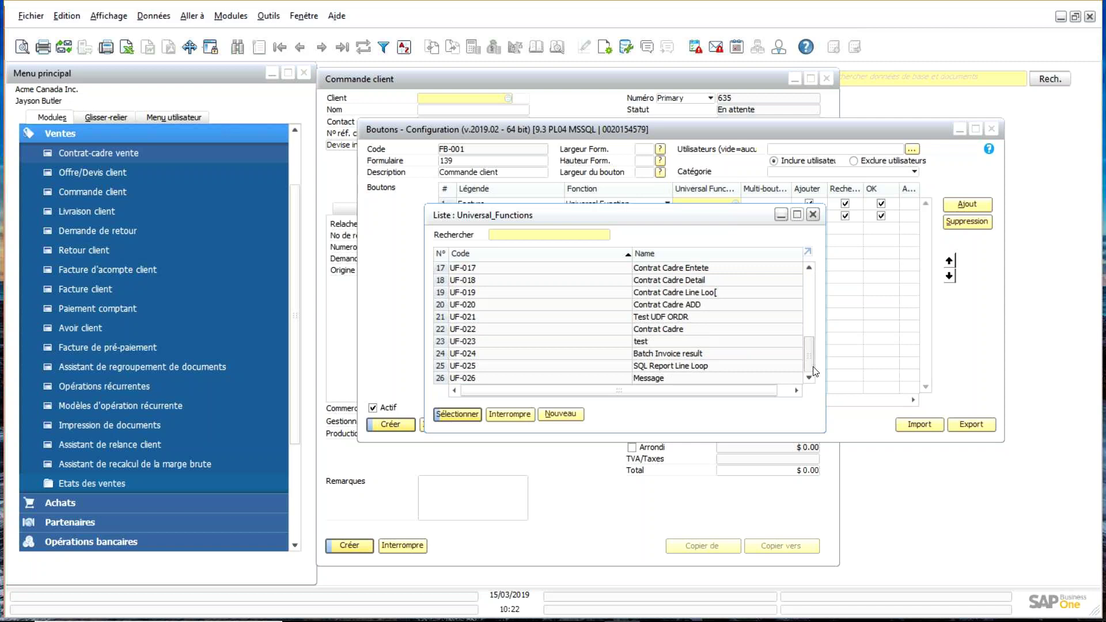
{"action": "left_click", "coordinate": [482, 379]}
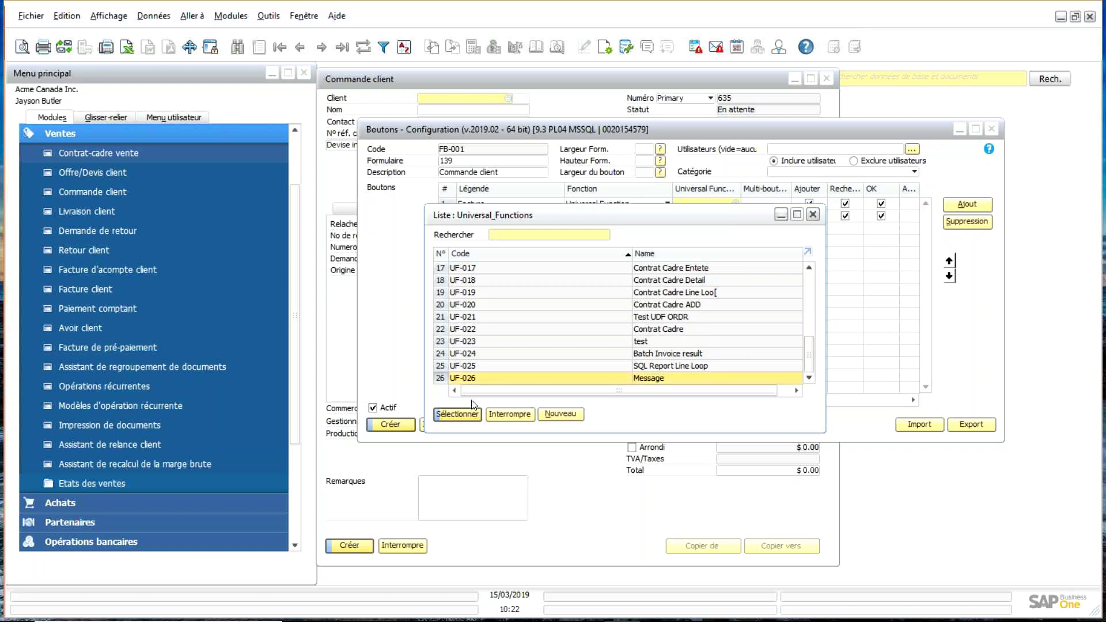
{"action": "left_click", "coordinate": [469, 414]}
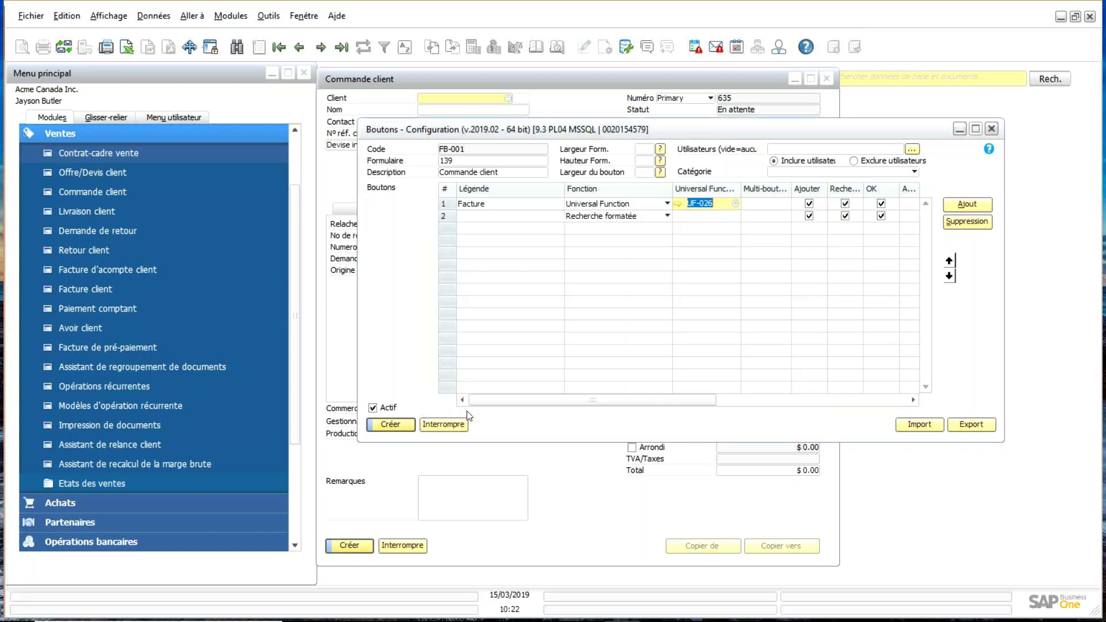
Create the Commande client button configuration and close the Boutons configuration window.
{"action": "left_click", "coordinate": [397, 426]}
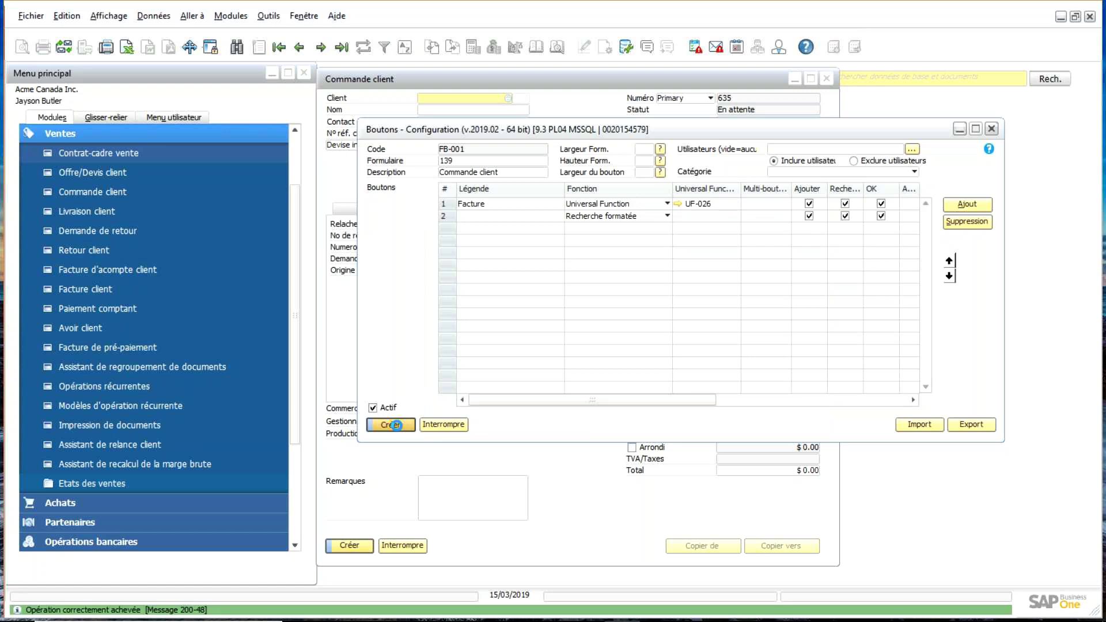
{"action": "left_click", "coordinate": [396, 426]}
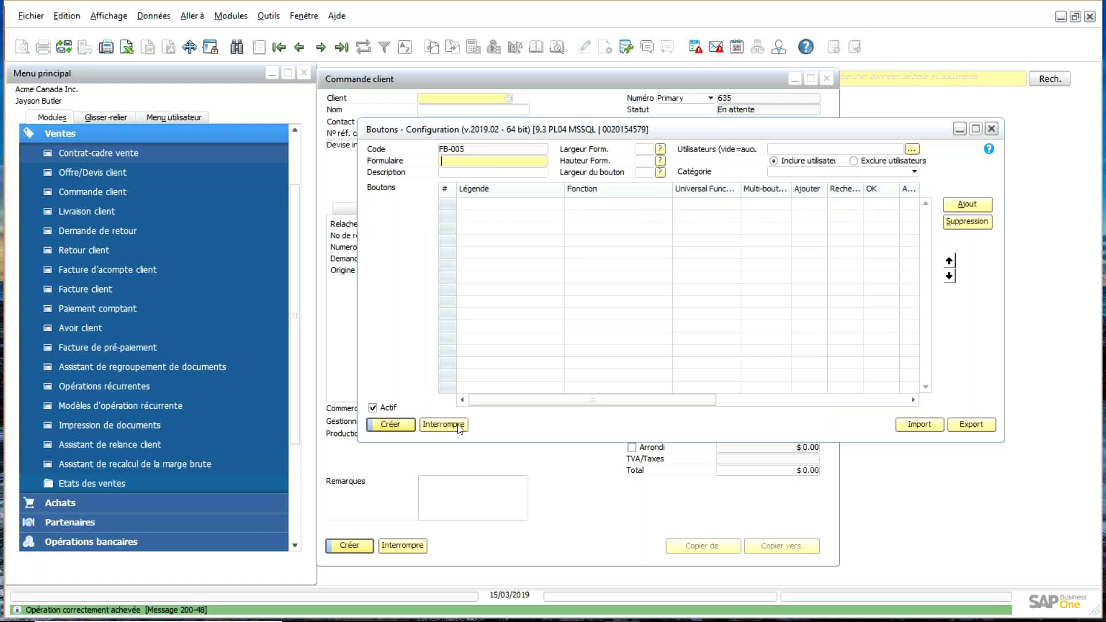
{"action": "left_click", "coordinate": [444, 425]}
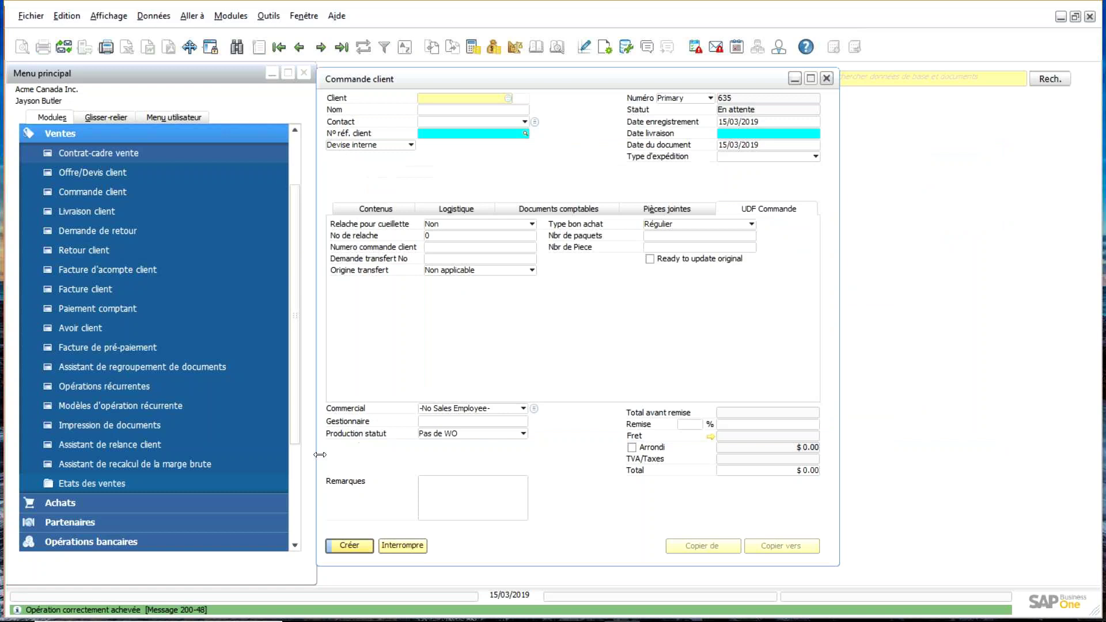
Test the Facture button on a freshly opened Commande client, and collapse the Ventes module.
{"action": "left_click", "coordinate": [396, 549]}
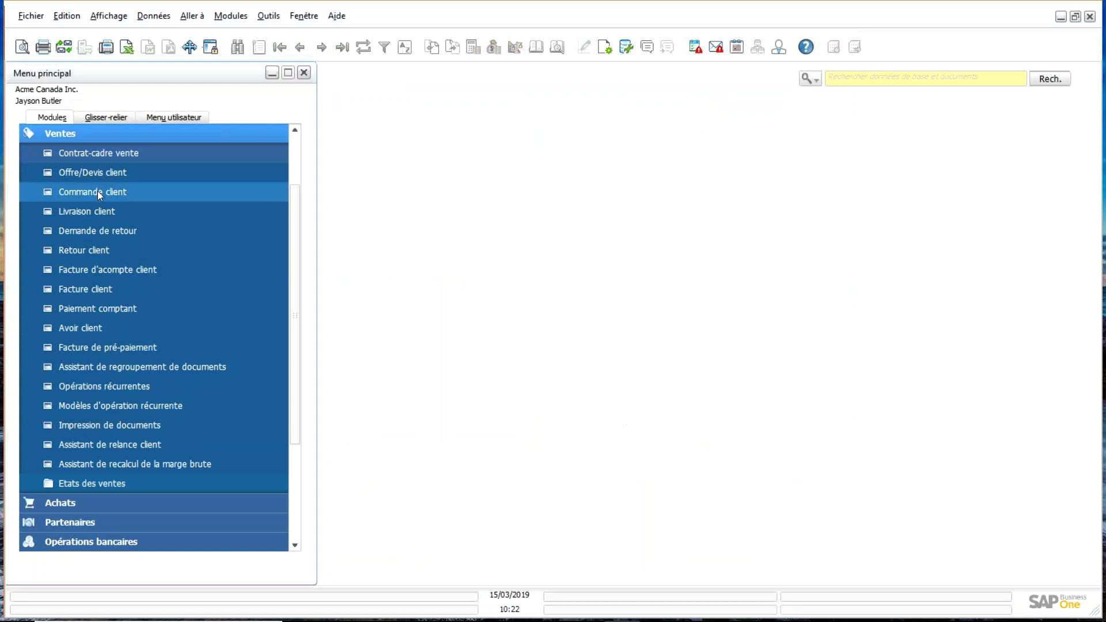
{"action": "left_click", "coordinate": [98, 191]}
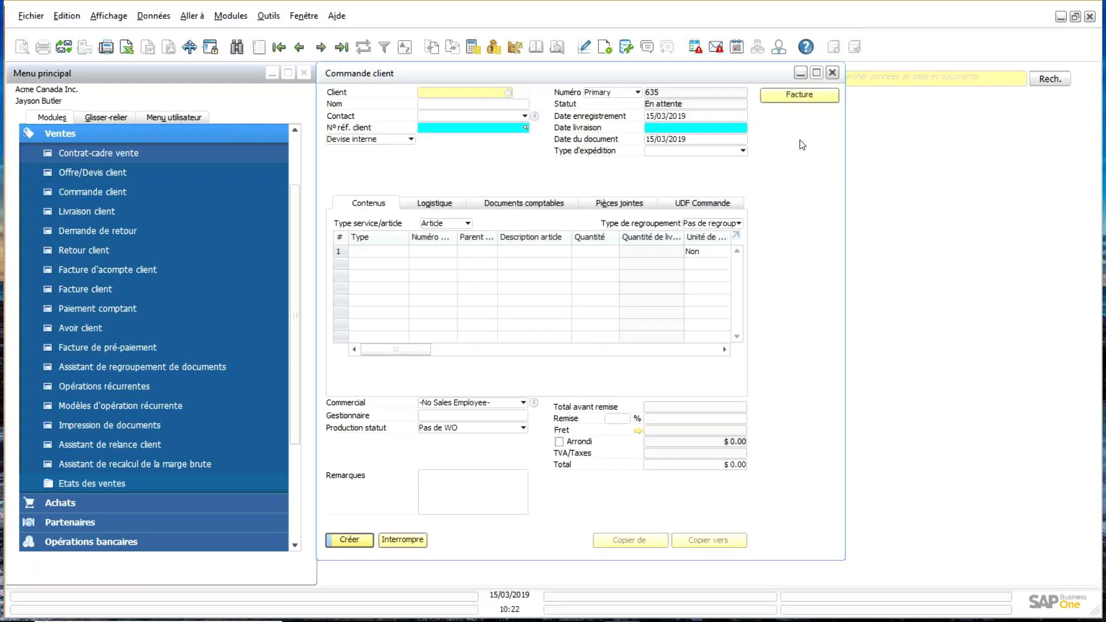
{"action": "left_click", "coordinate": [806, 96]}
{"action": "left_click", "coordinate": [800, 75]}
{"action": "left_click", "coordinate": [185, 134]}
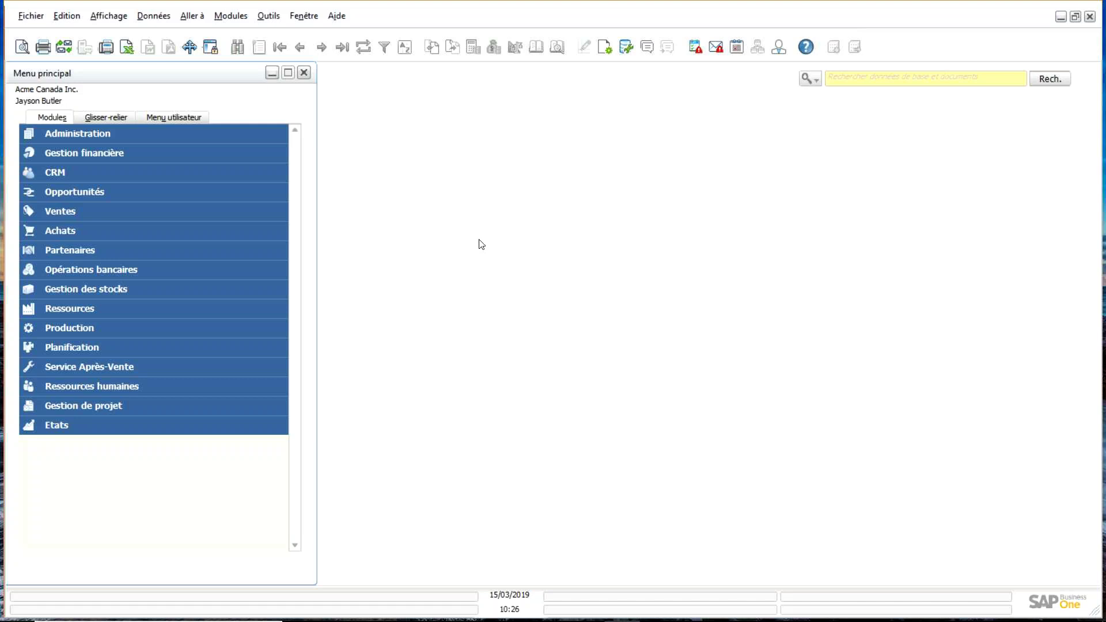
Minimize SAP Business One and bring up the B1 Usability Package help window.
{"action": "left_click", "coordinate": [1060, 16]}
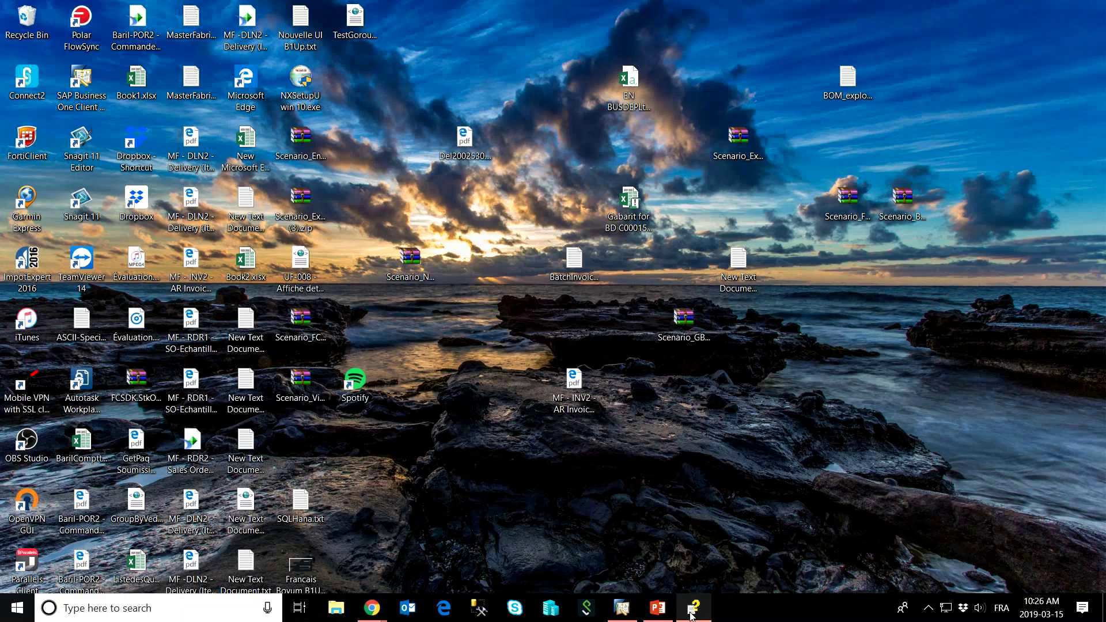
{"action": "mouse_move", "coordinate": [691, 615]}
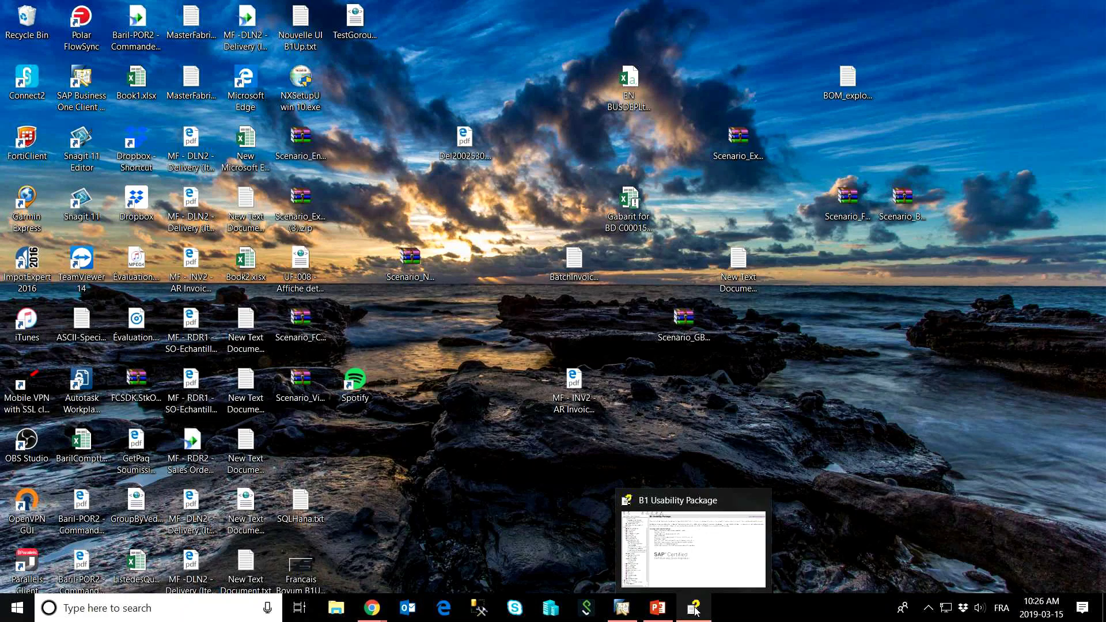